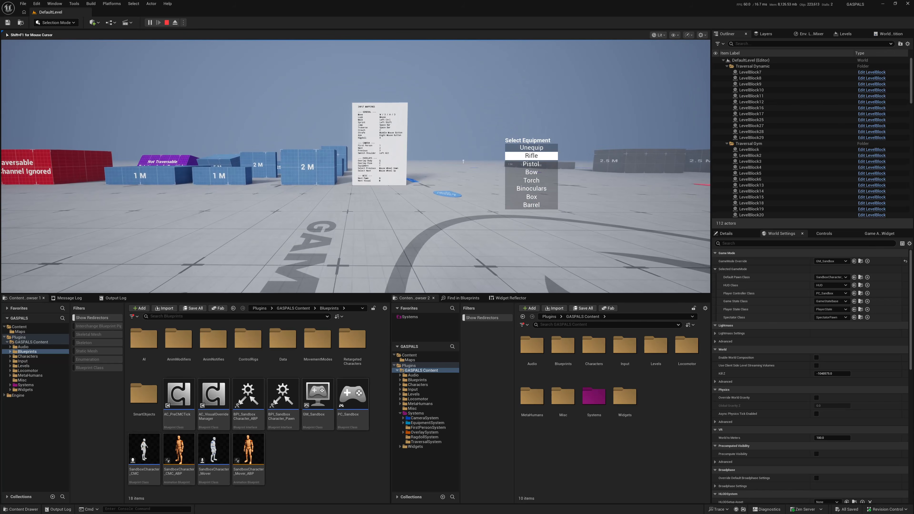
Play-test the pistol from the equipment list, moving the character around and switching between first-person and third-person cameras.
key("t")
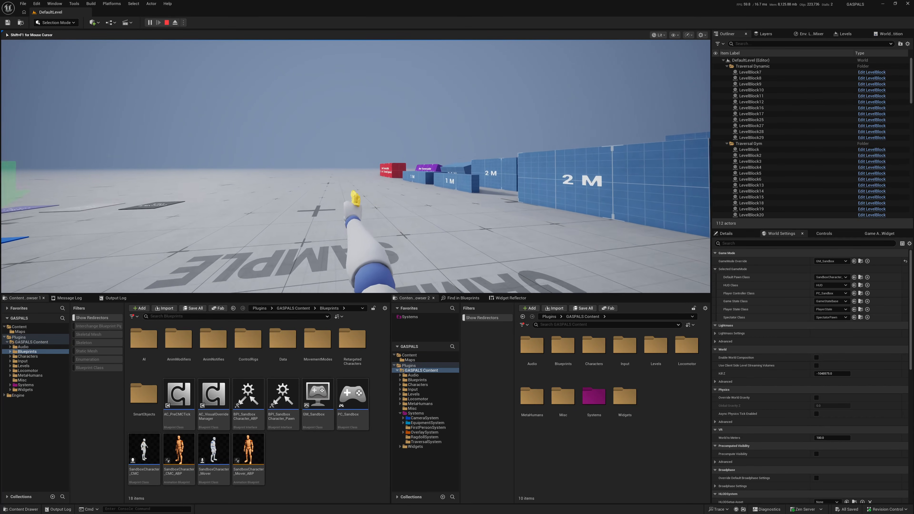
key("1")
key("s")
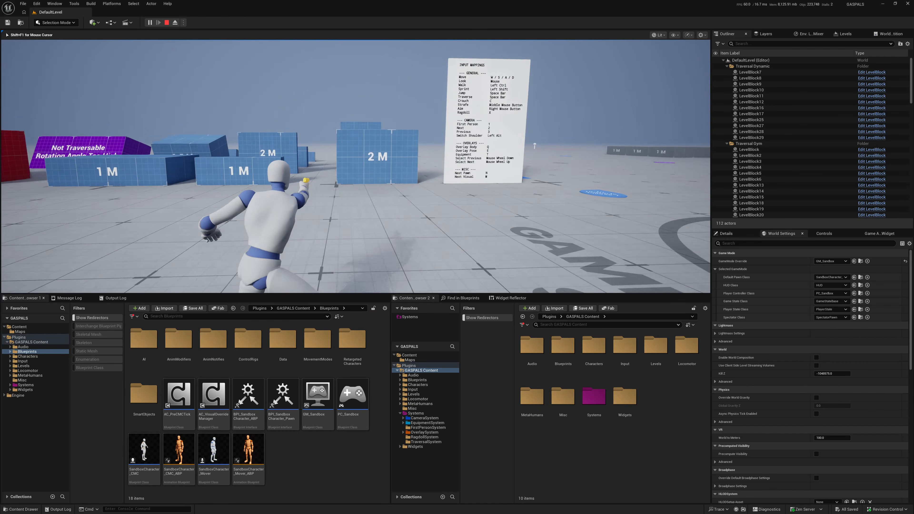
key("s")
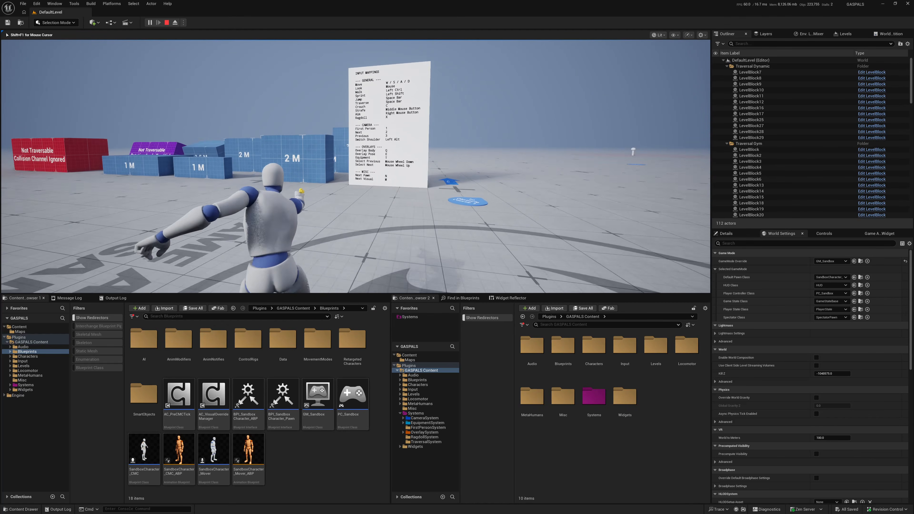
key("s")
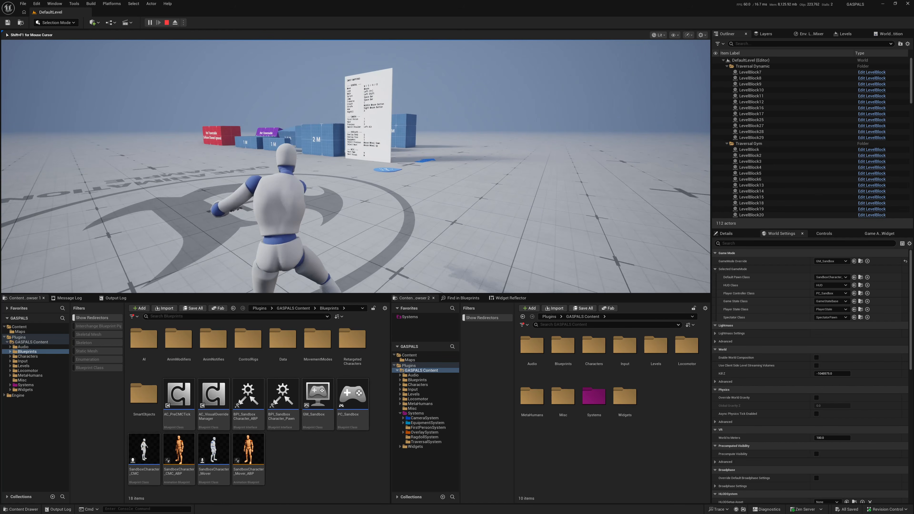
key("w")
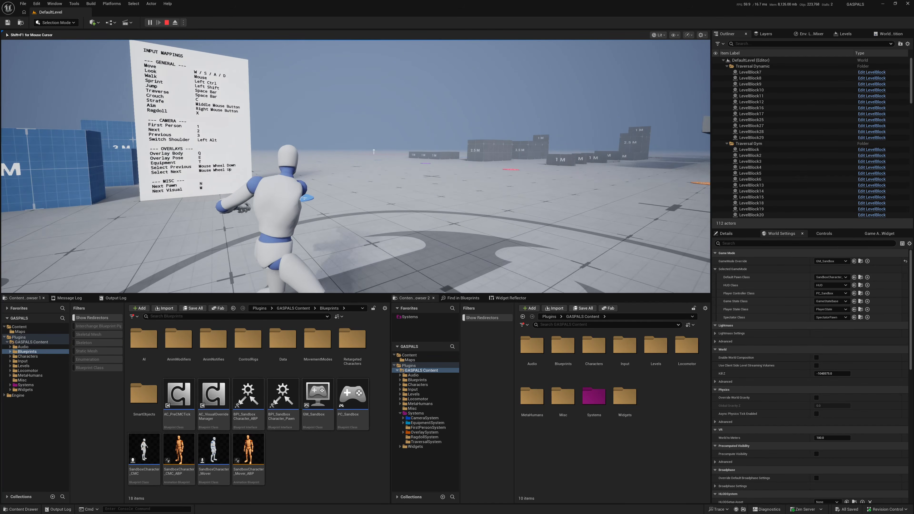
key("s")
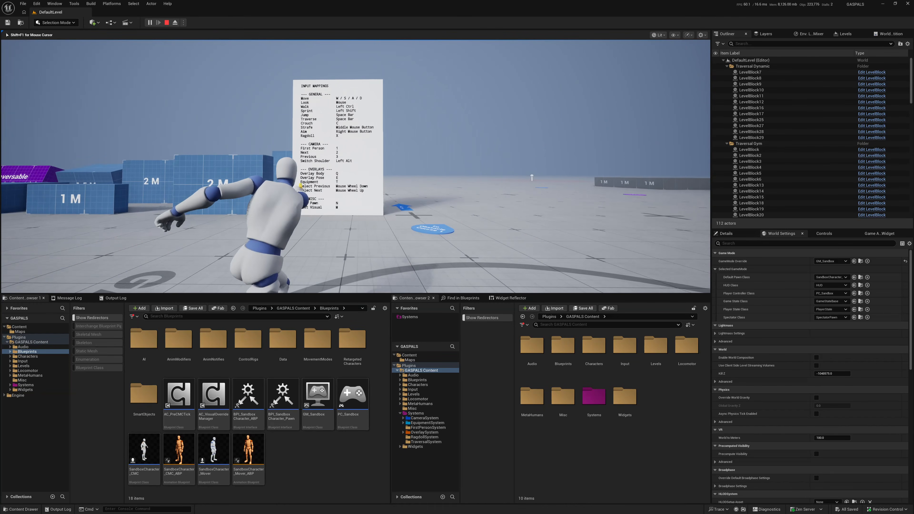
key("w")
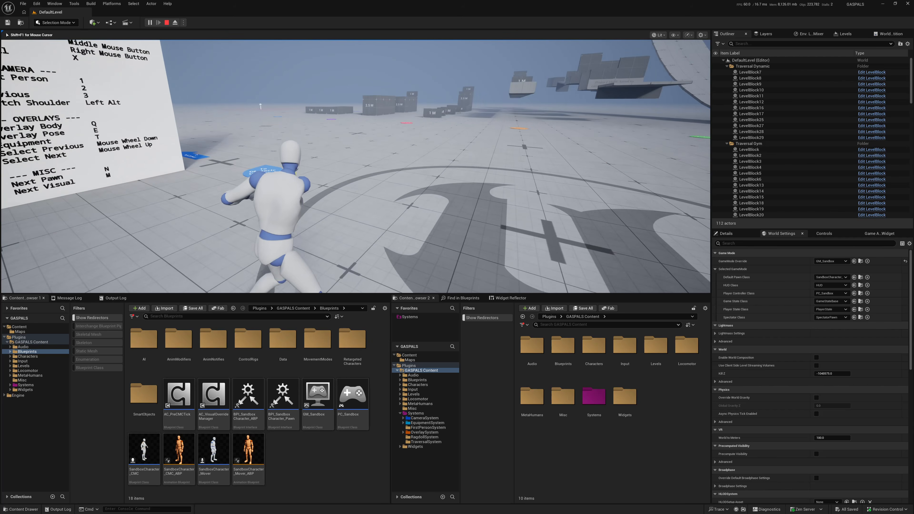
key("s")
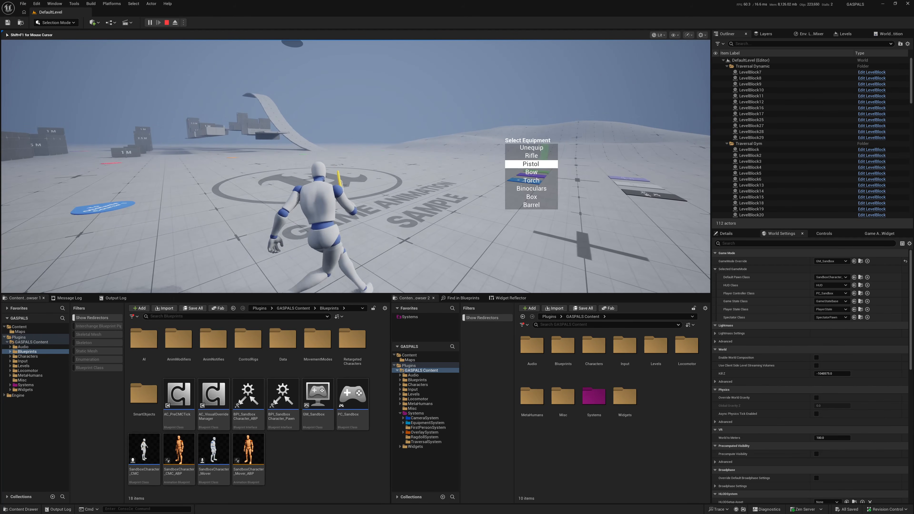
Play-test the character's overlay pose and movement with the bow equipped, and end the play session.
key("e")
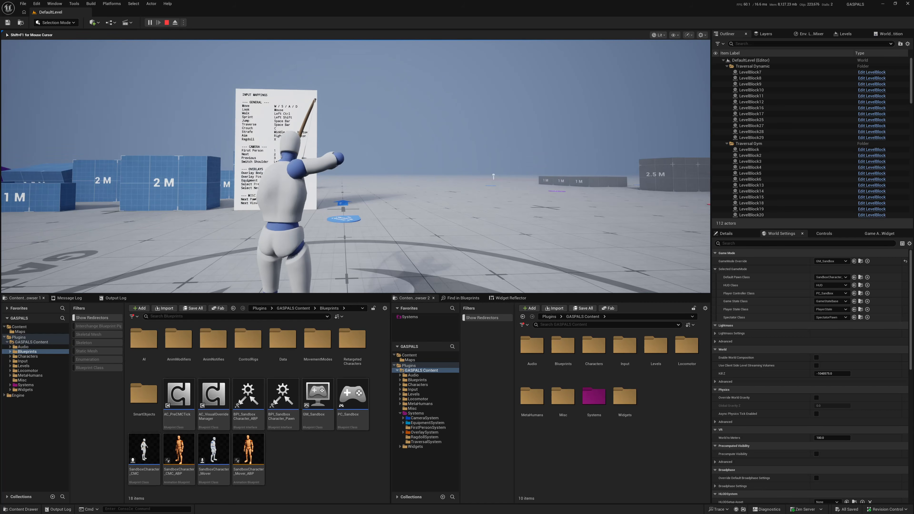
key("w")
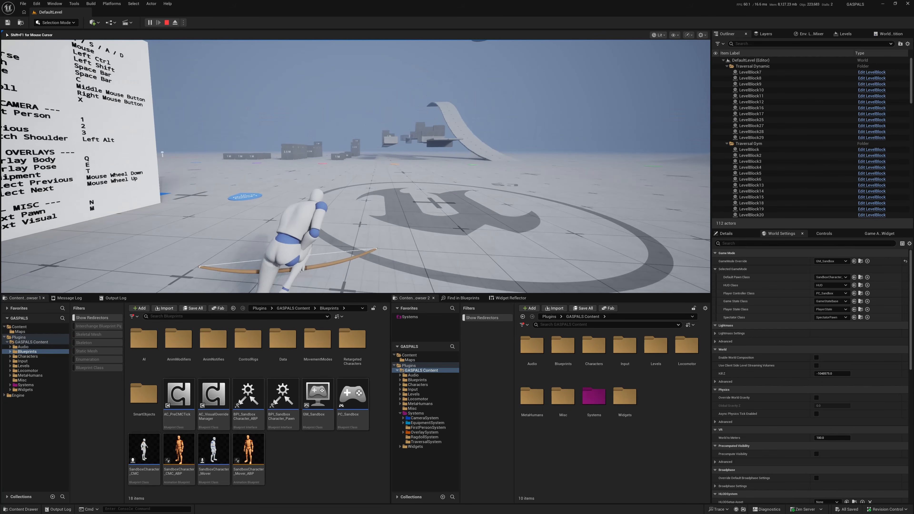
key("w")
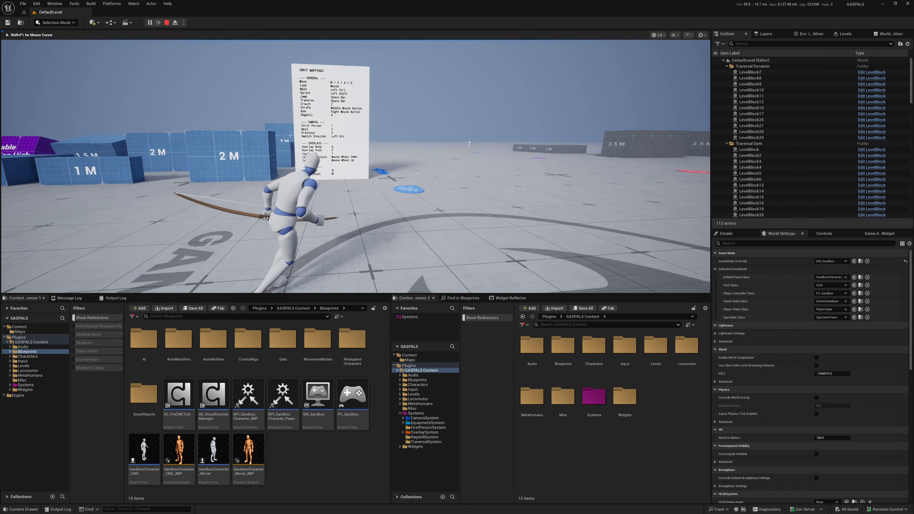
key("Escape")
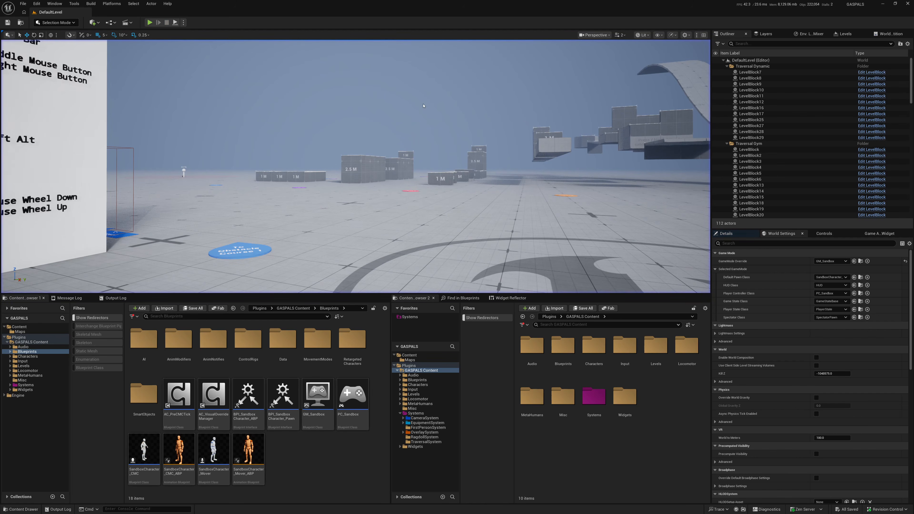
Open the AC_CameraSystem blueprint from the Systems/CameraSystem folder.
double_click(600, 401)
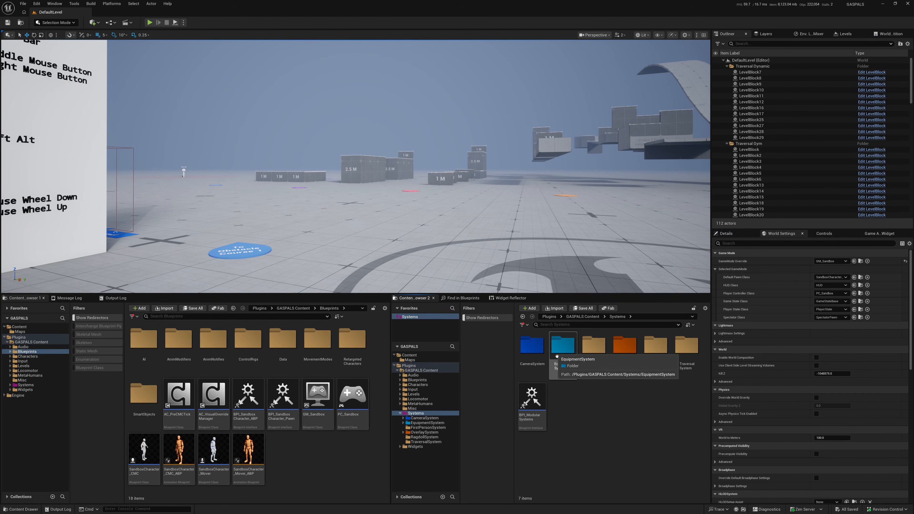
double_click(532, 346)
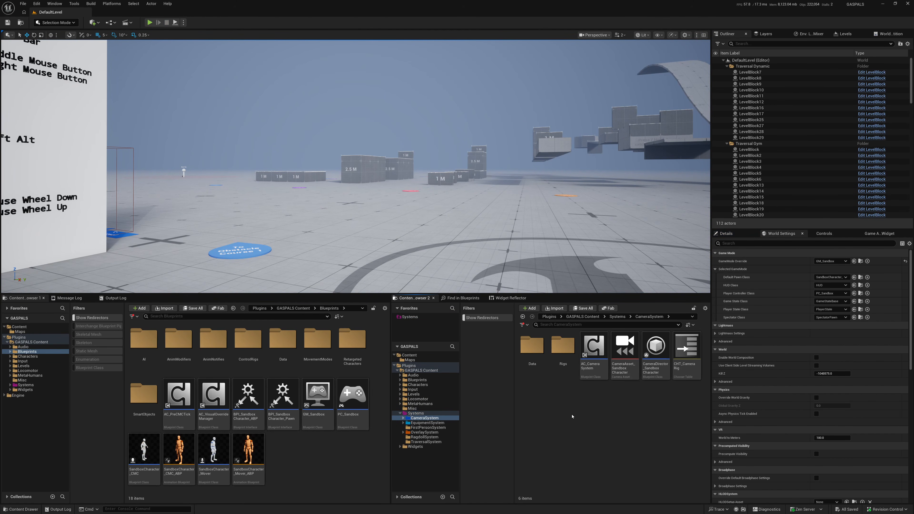
double_click(589, 347)
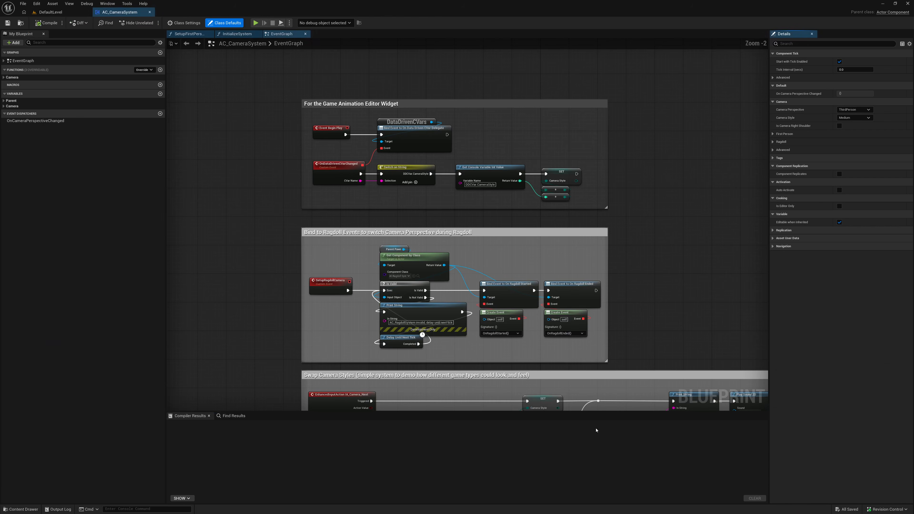
Disable Enable First Person Rendering on the AC_CameraSystem component of the SandboxCharacter_Mover blueprint and compile it.
left_click(54, 13)
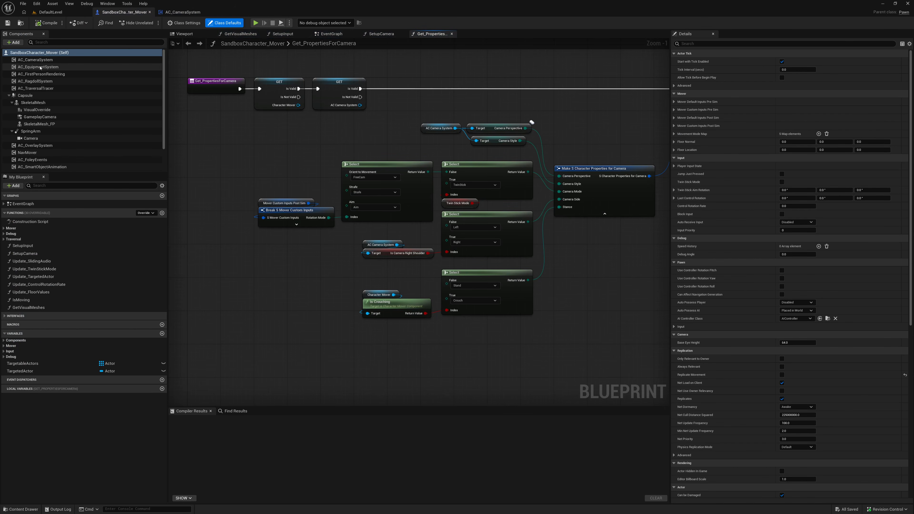
left_click(35, 60)
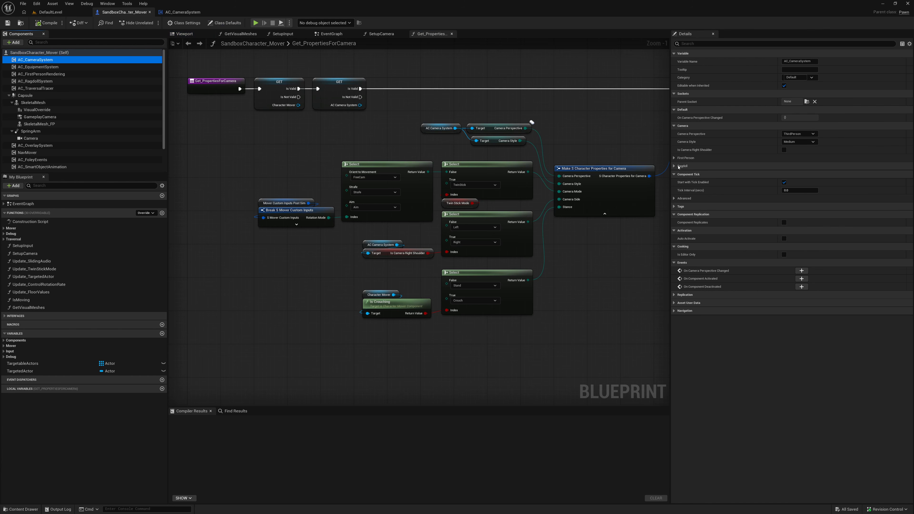
left_click(685, 158)
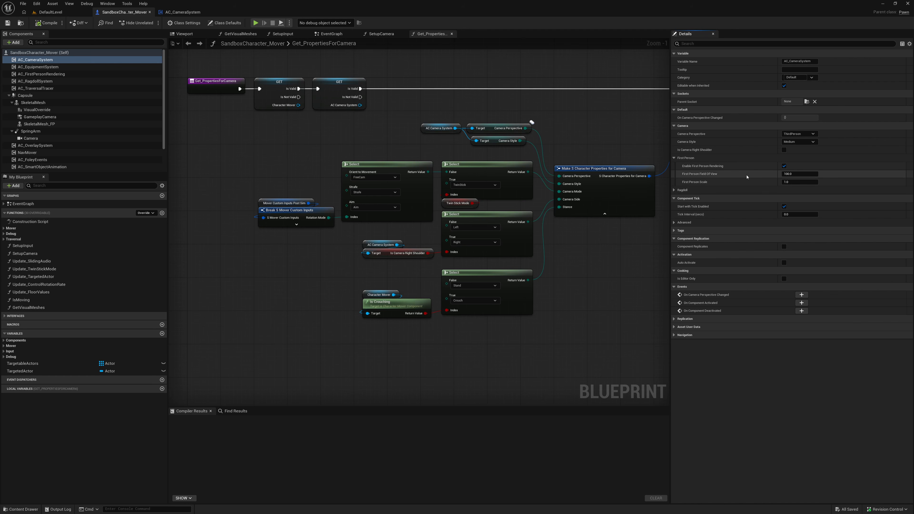
left_click(784, 166)
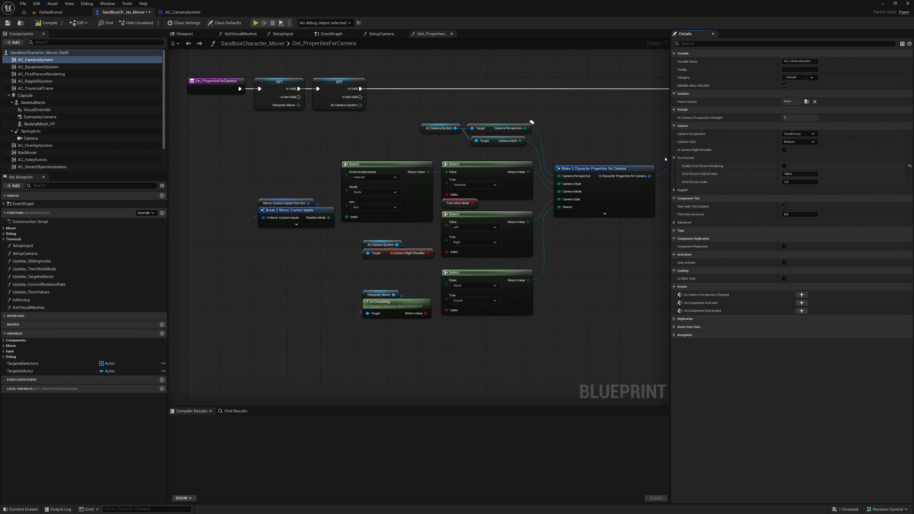
left_click(47, 24)
Return to DefaultLevel and open the CameraRig_FP_Base asset from the CameraSystem/Rigs/FirstPerson folder.
left_click(50, 12)
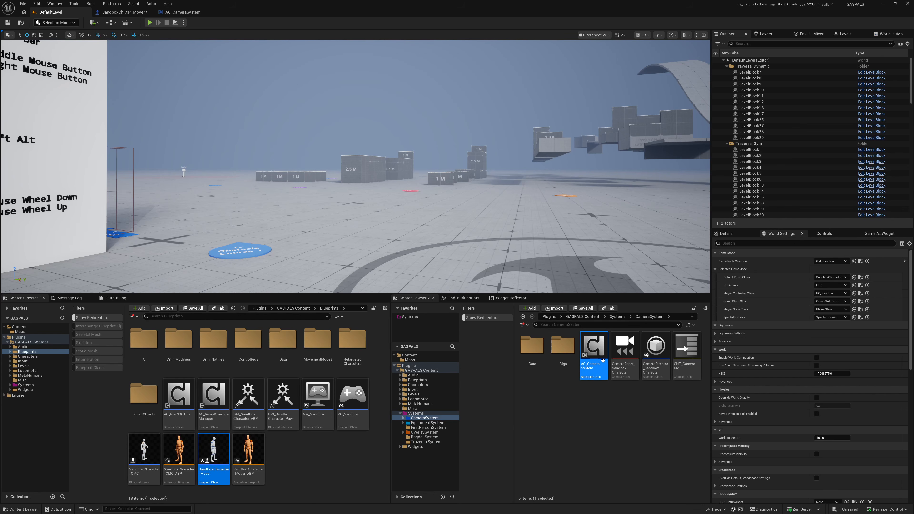
double_click(563, 345)
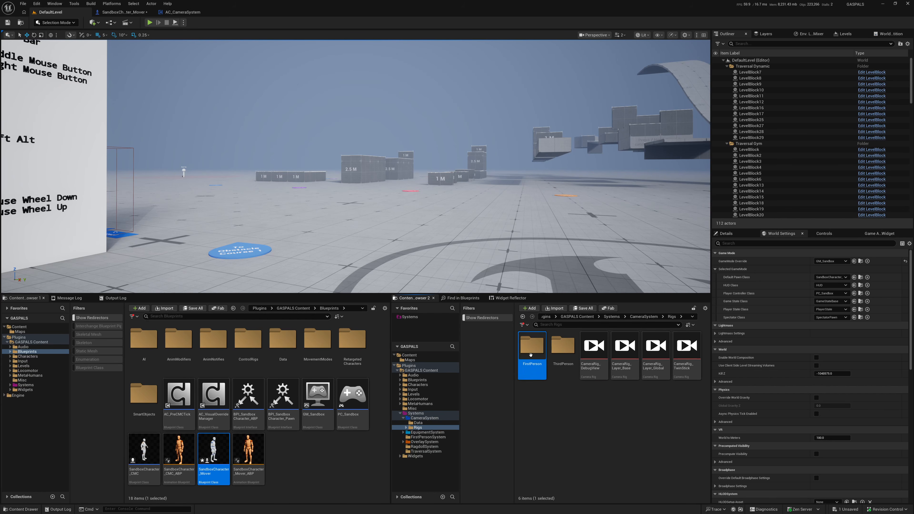
double_click(531, 355)
double_click(530, 349)
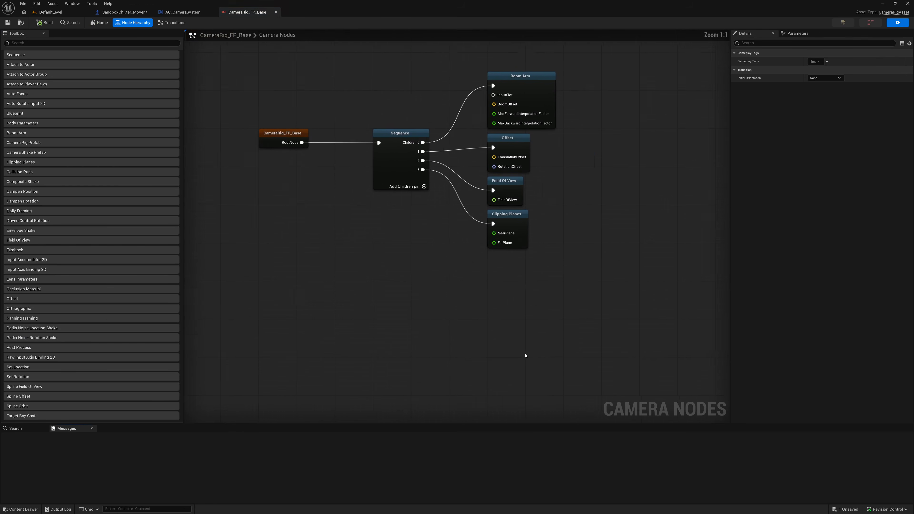
Browse the CameraSystem folder's assets and rigs, then reopen CameraRig_FP_Base and select its Field Of View node.
left_click(62, 12)
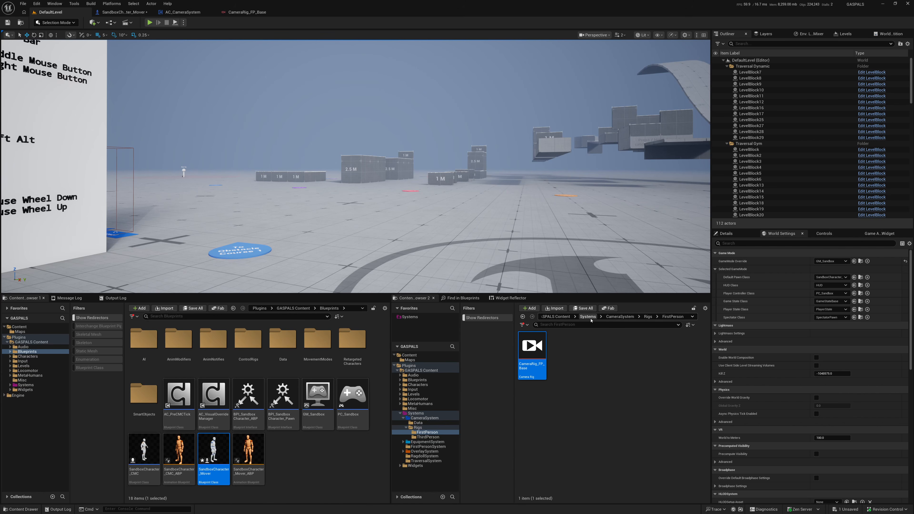
left_click(616, 317)
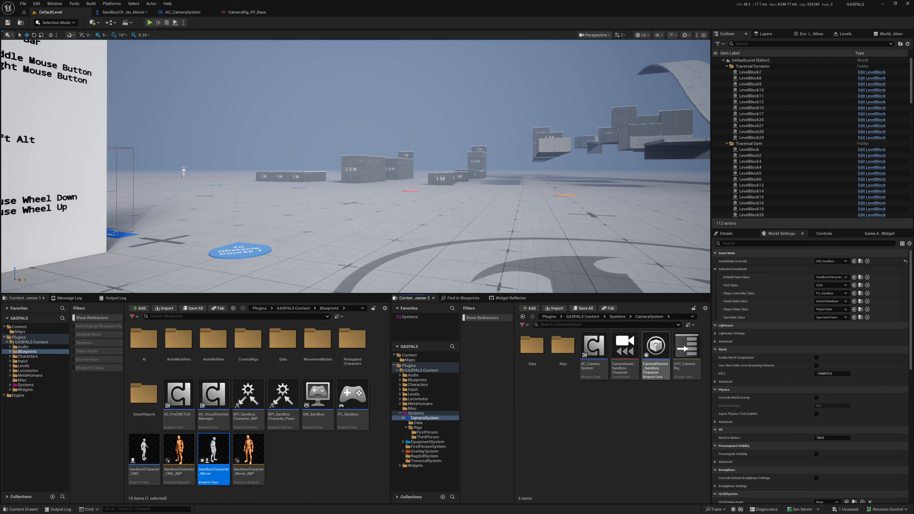
left_click(630, 346)
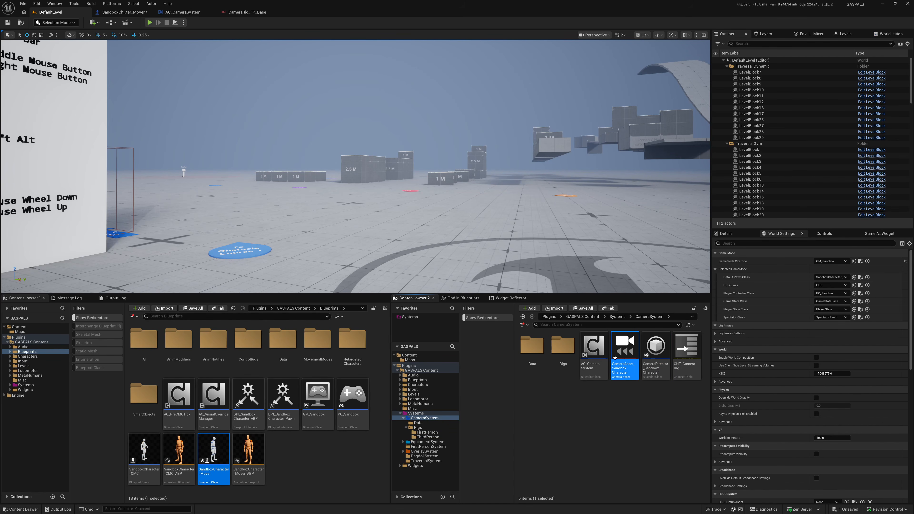
double_click(560, 349)
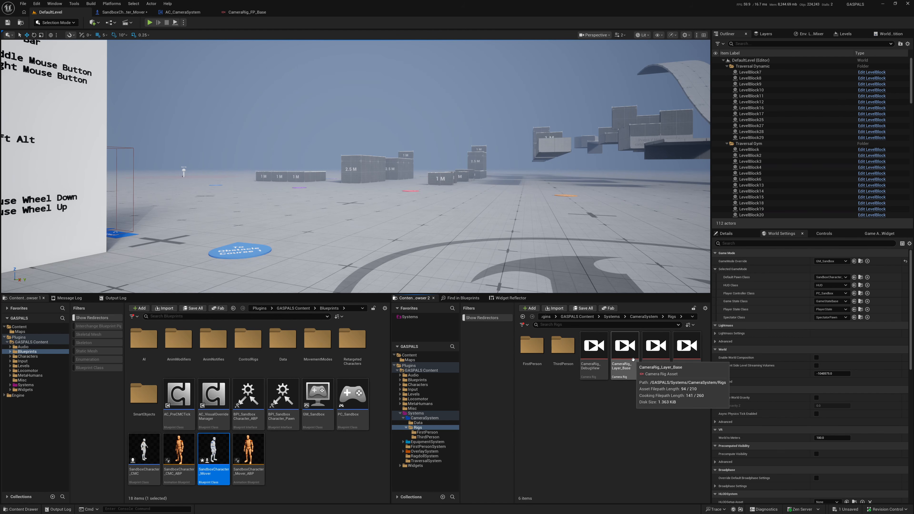
double_click(536, 351)
double_click(534, 352)
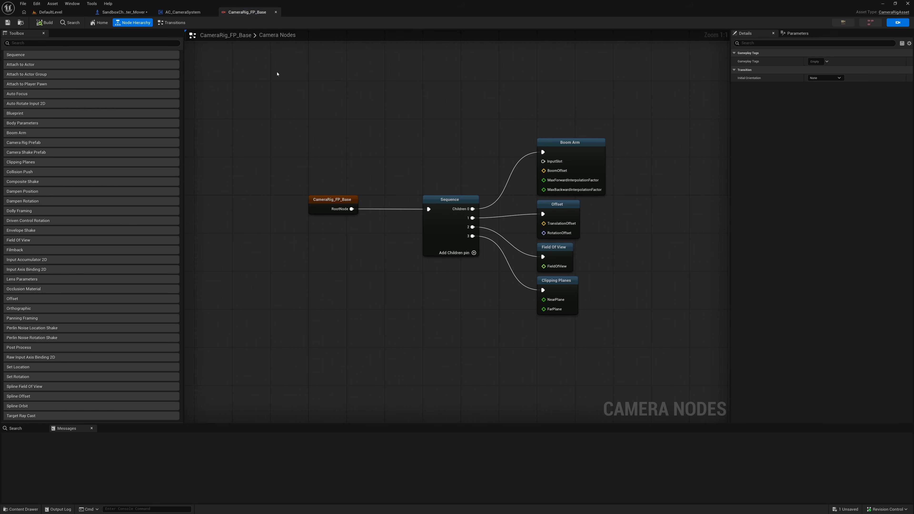
left_click_drag(277, 74, 710, 332)
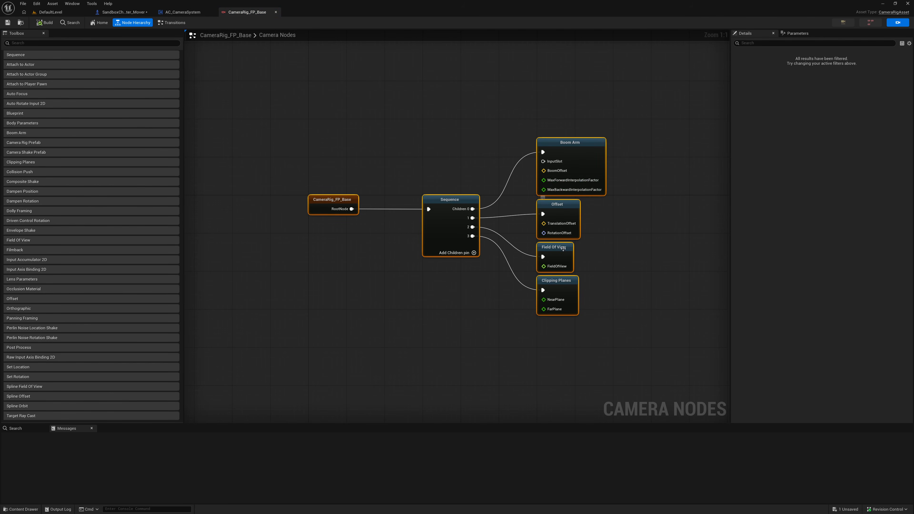
left_click(564, 249)
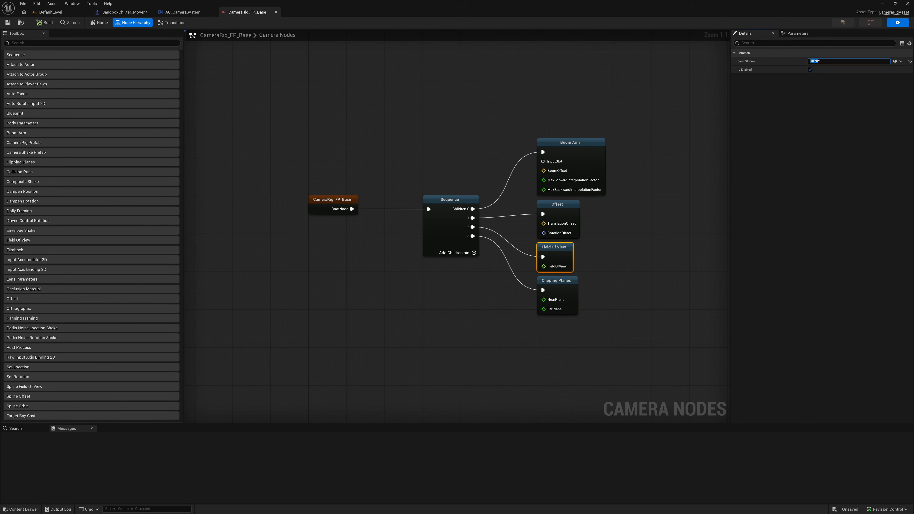
Play DefaultLevel, check the character's body and surroundings in first-person view, and end the play session.
left_click(56, 13)
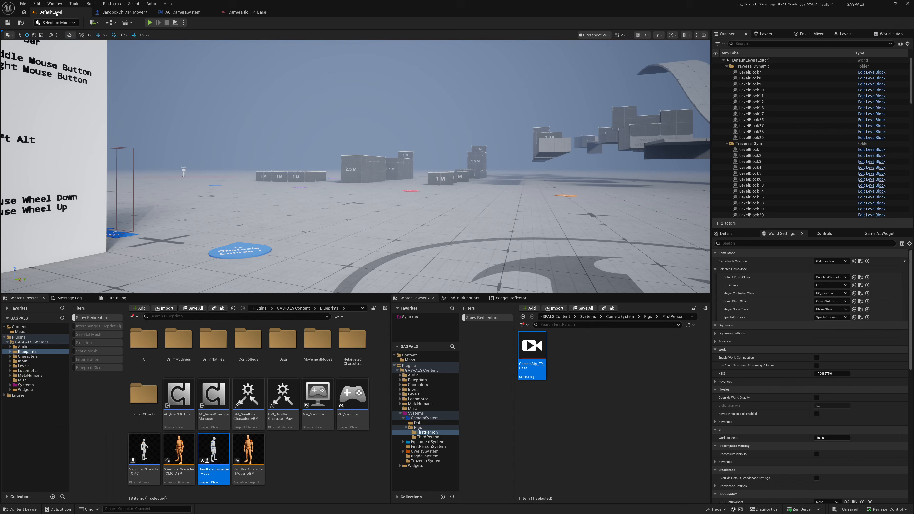
left_click(149, 23)
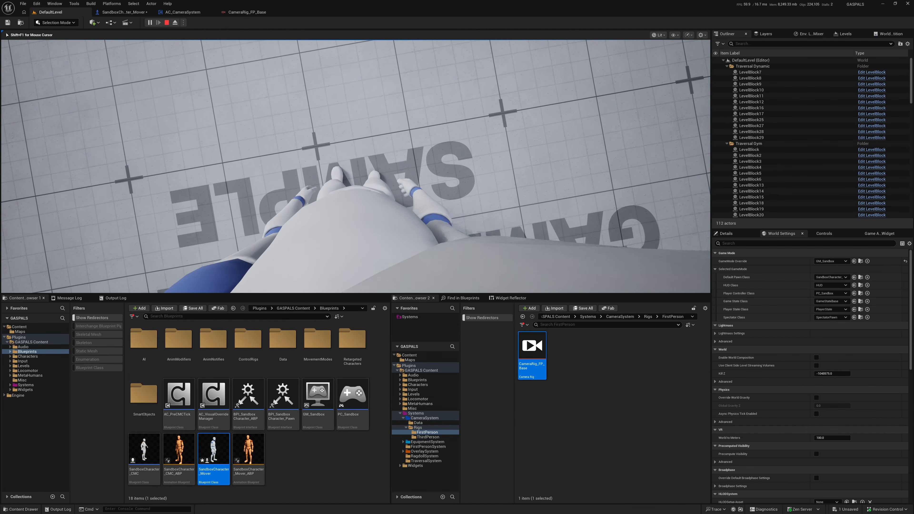
key("a")
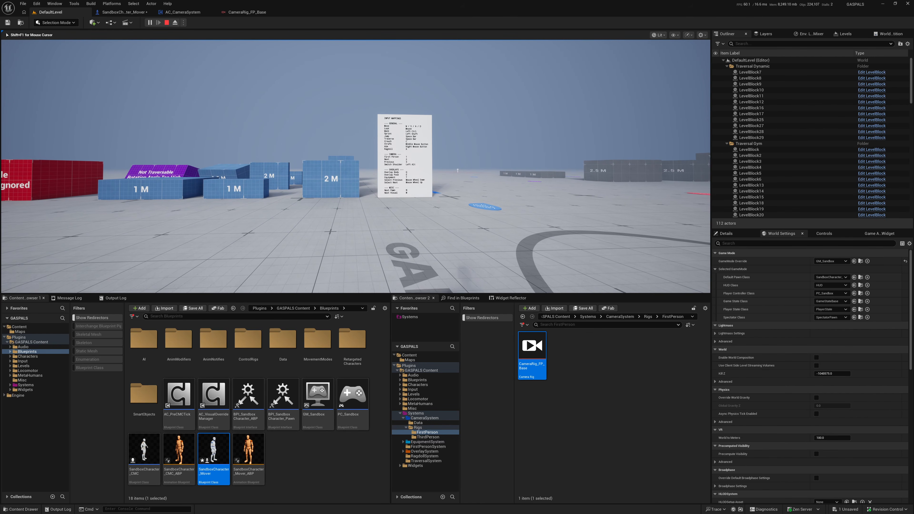
key("Escape")
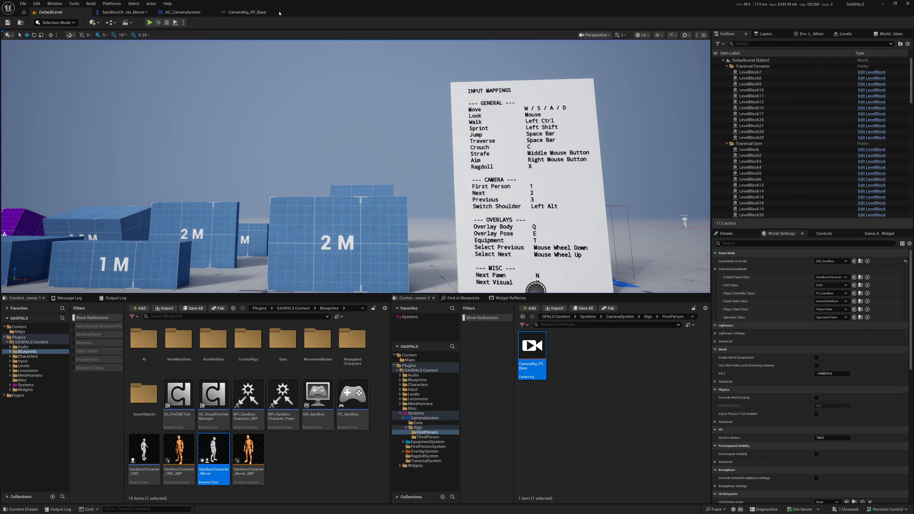
Set the Field Of View node in CameraRig_FP_Base to 60 and start a play preview with control of the character.
left_click(246, 14)
left_click(818, 64)
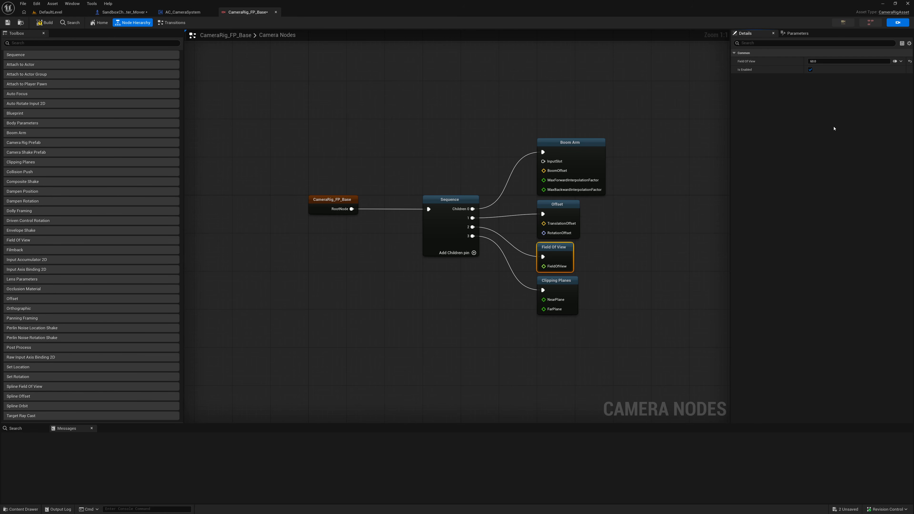
key("alt+p")
left_click(355, 147)
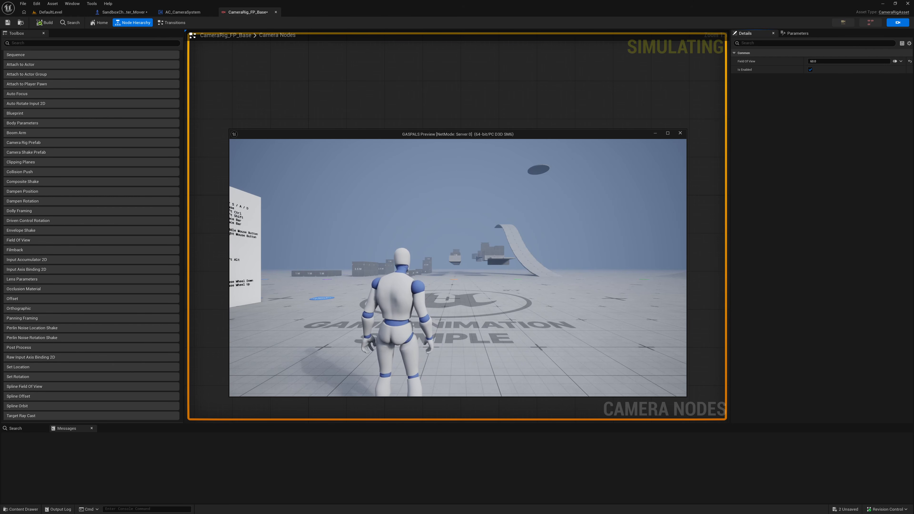
Switch to first-person view in the play preview, look around the level, and end the session.
key("v")
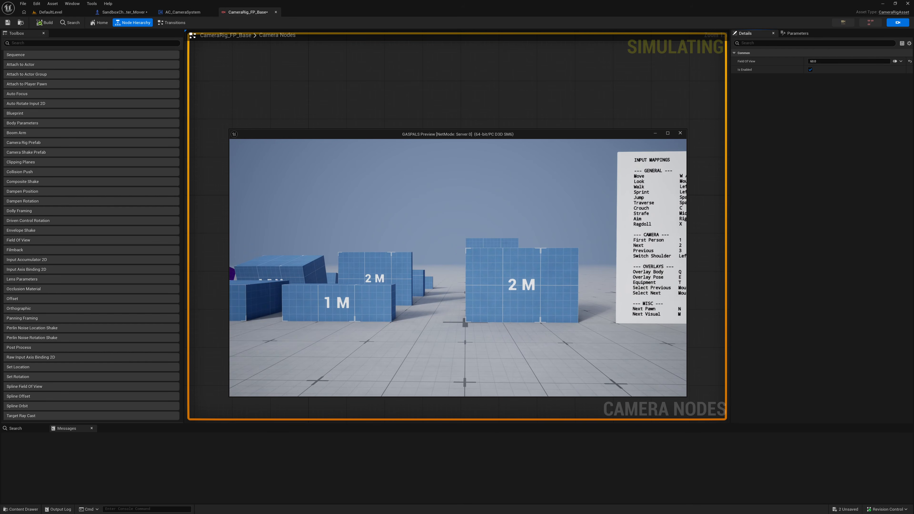
key("Escape")
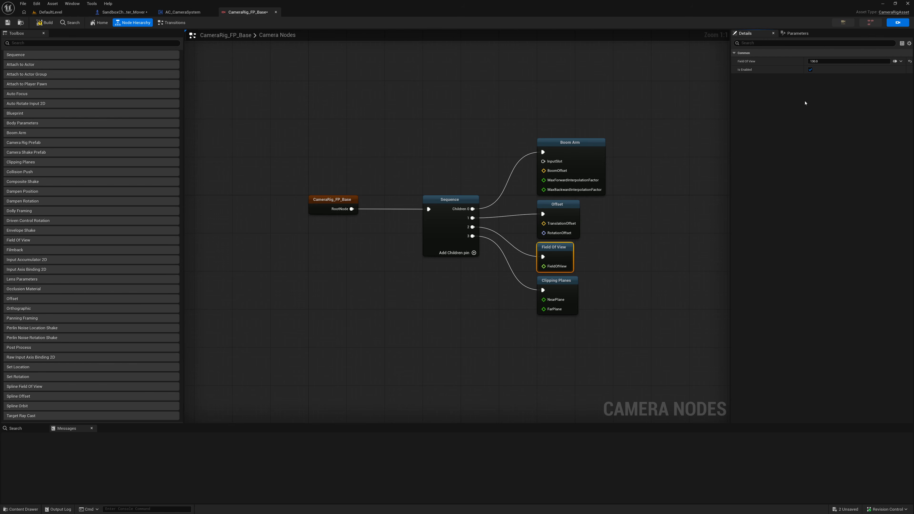
Set the Field Of View node to 100, test first-person movement and the body view in play, and end the session.
key("alt+p")
key("v")
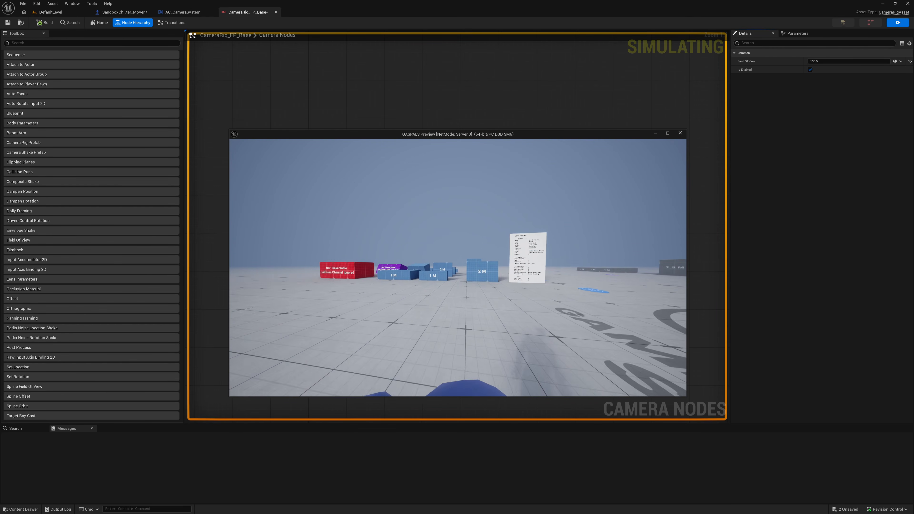
key("w")
key("w")
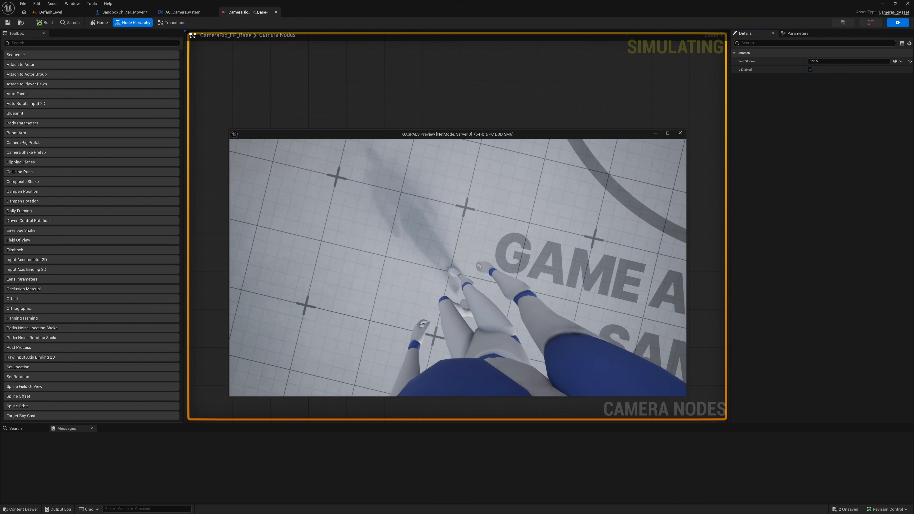
key("s")
key("Escape")
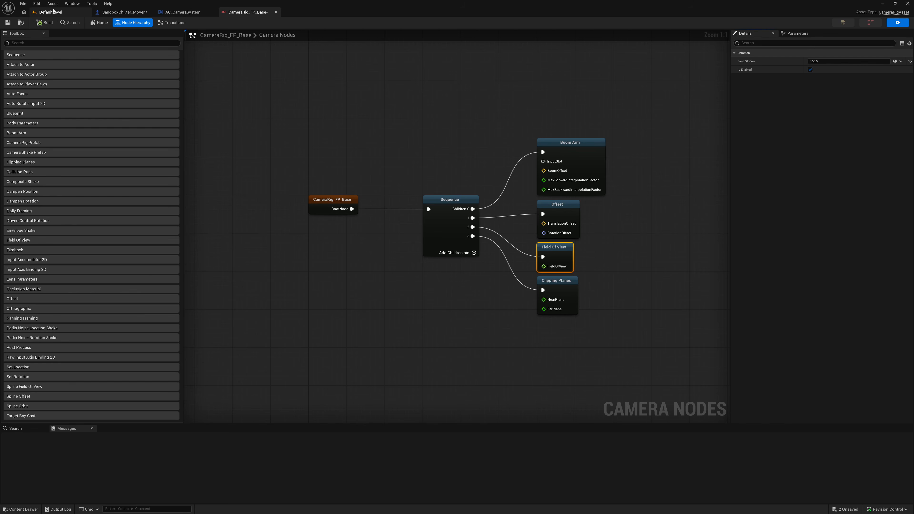
In SandboxCharacter_Mover, filter the Camera component's details for first-person settings, check GameplayCamera for them, and clear the filter.
left_click(109, 12)
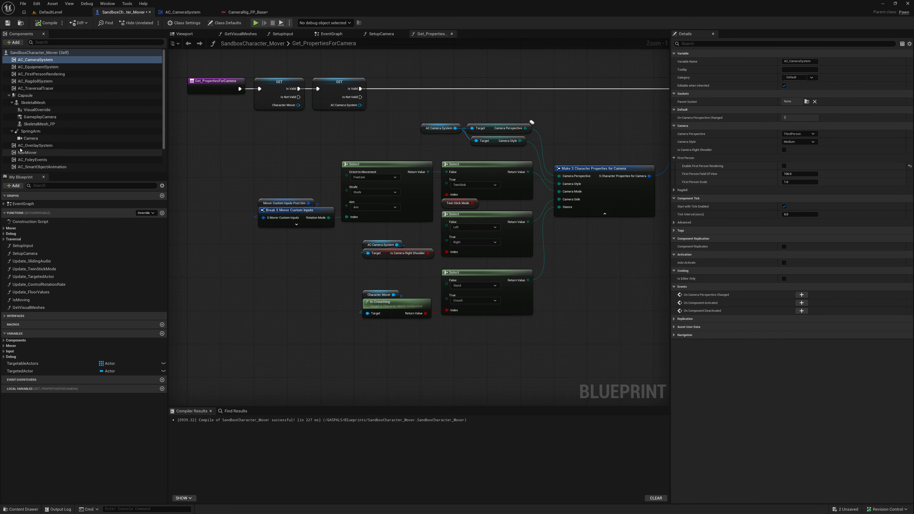
left_click(93, 138)
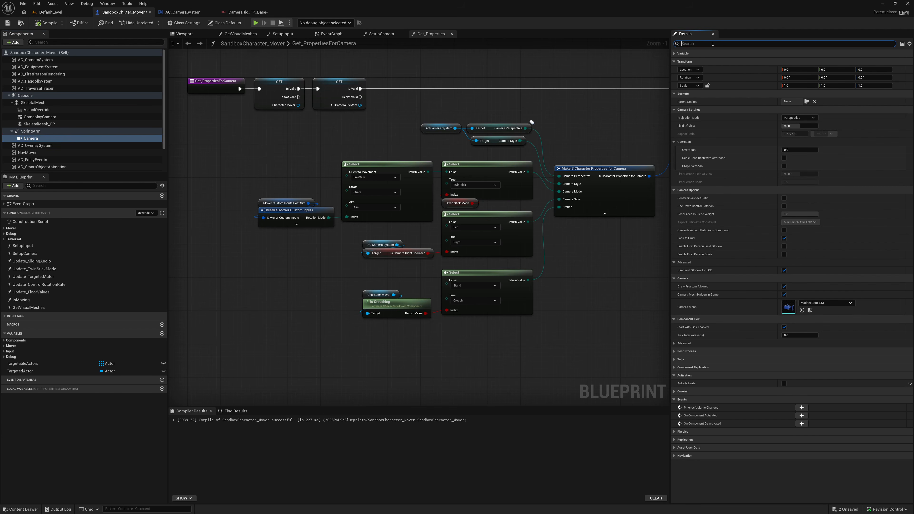
type("st")
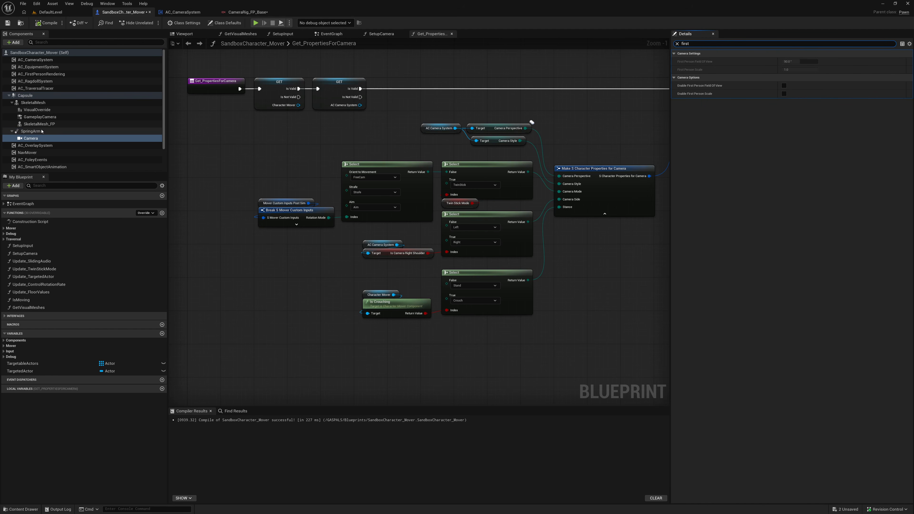
left_click(39, 117)
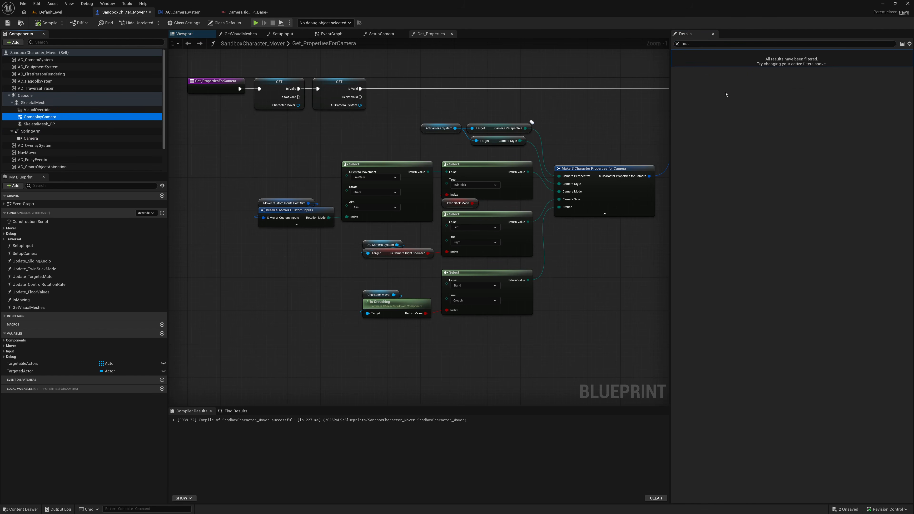
left_click(677, 44)
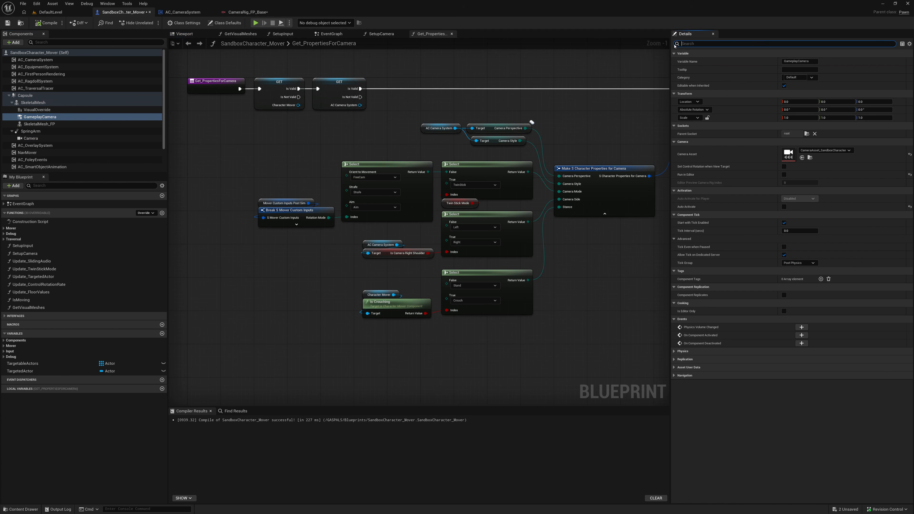
Inspect the SetupFirstPersonRendering function in AC_CameraSystem, highlighting its Set nodes and expanding the Parent and Camera variable categories.
left_click(182, 12)
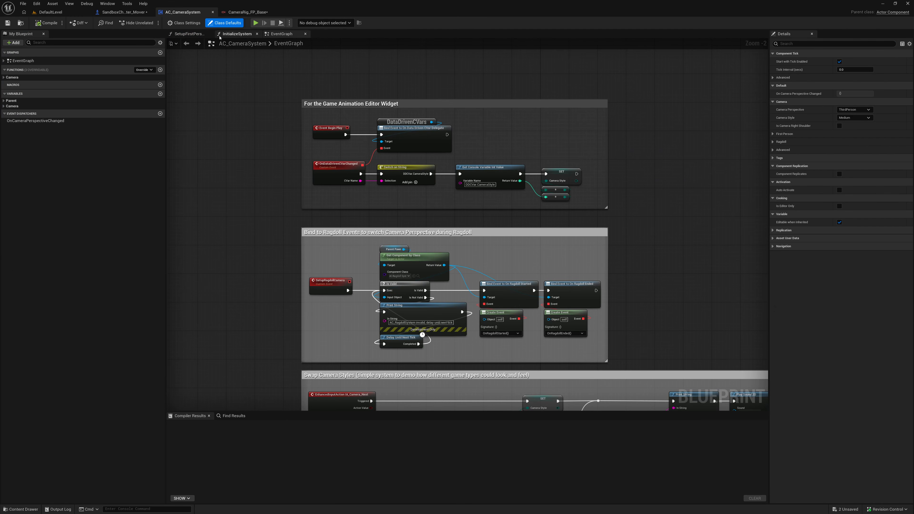
left_click(187, 33)
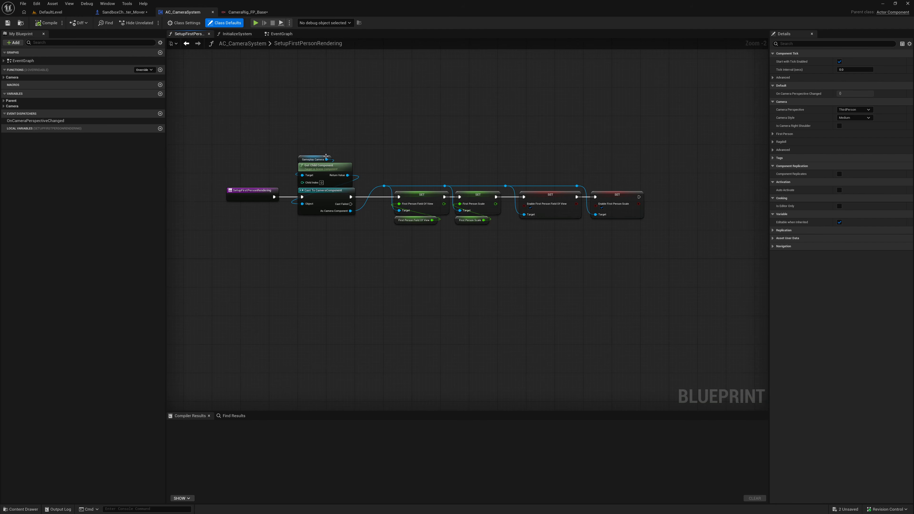
left_click_drag(360, 228, 359, 228)
left_click_drag(375, 165, 597, 230)
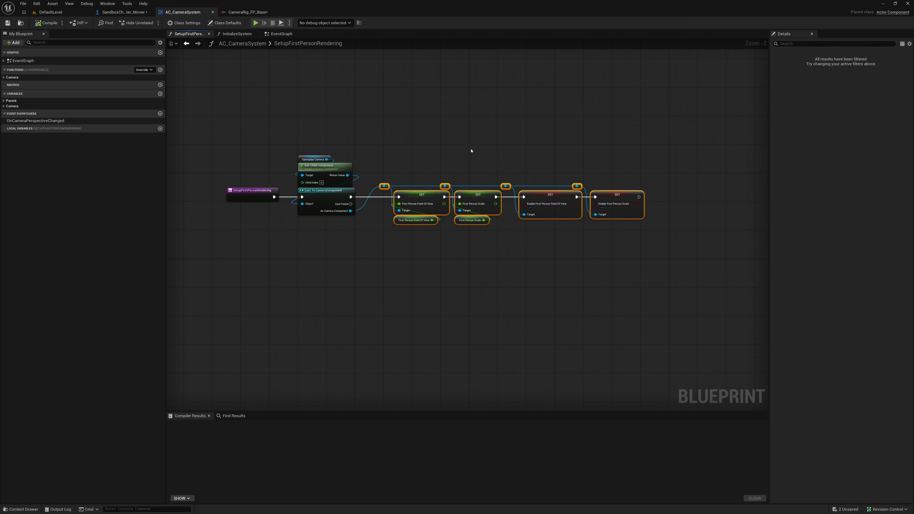
left_click(9, 101)
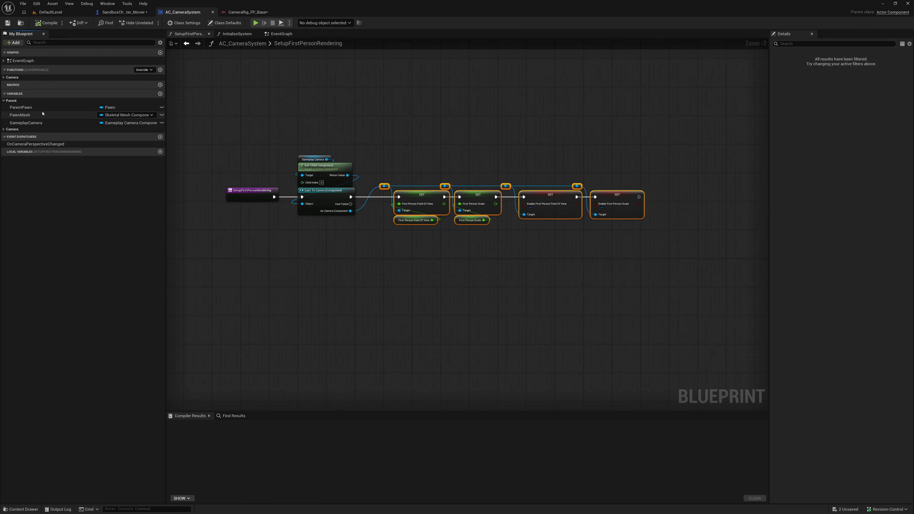
left_click(16, 130)
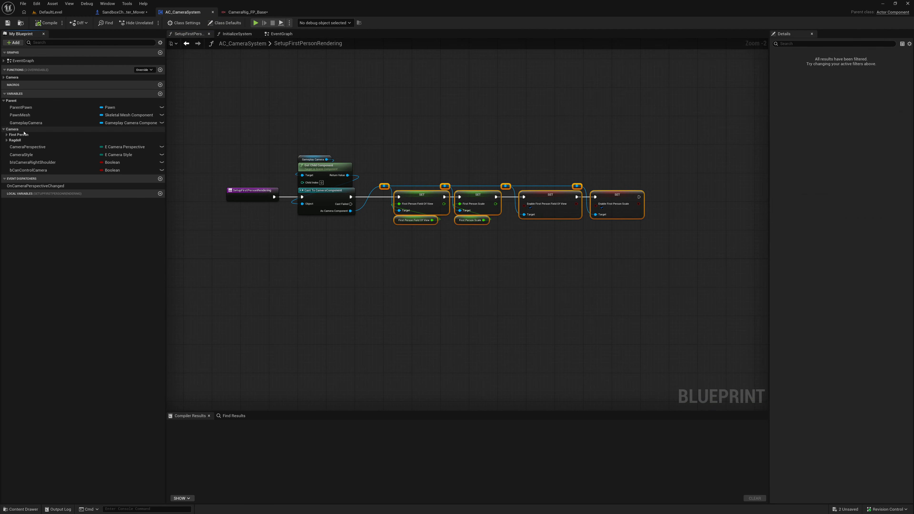
left_click(7, 139)
On SandboxCharacter_Mover's AC_CameraSystem, enable First Person Rendering with a First Person Field of View of 50, compile, and test it in play.
left_click(123, 12)
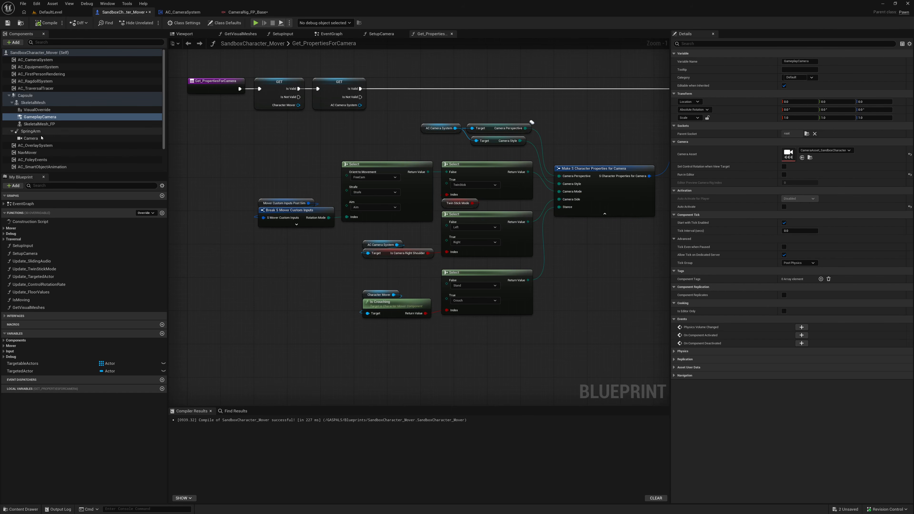
left_click(36, 59)
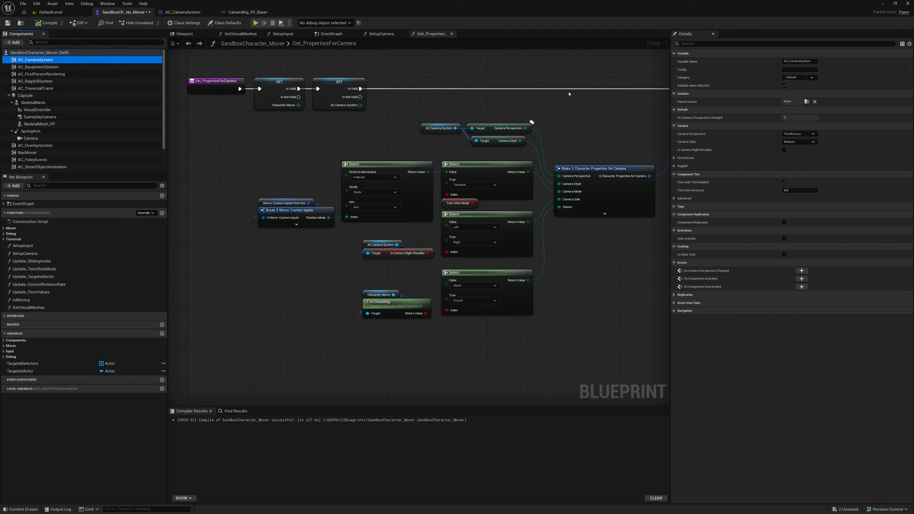
left_click(674, 158)
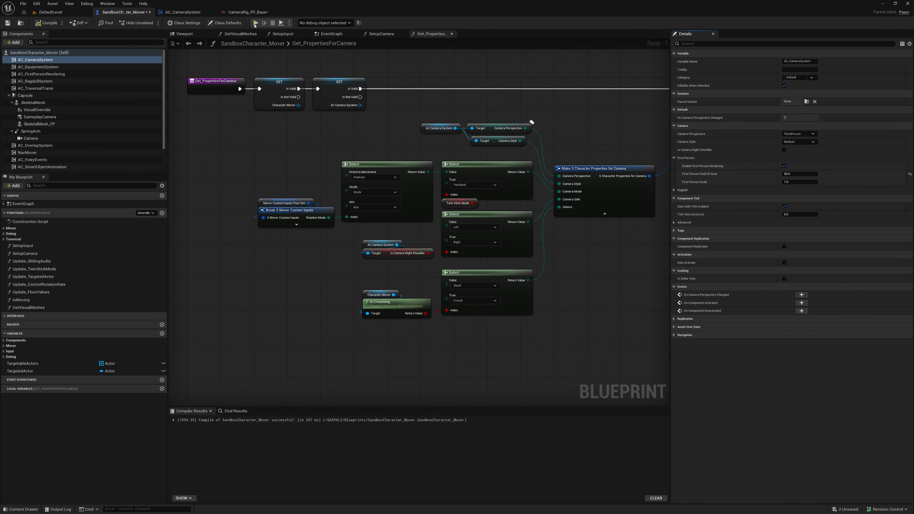
left_click(255, 23)
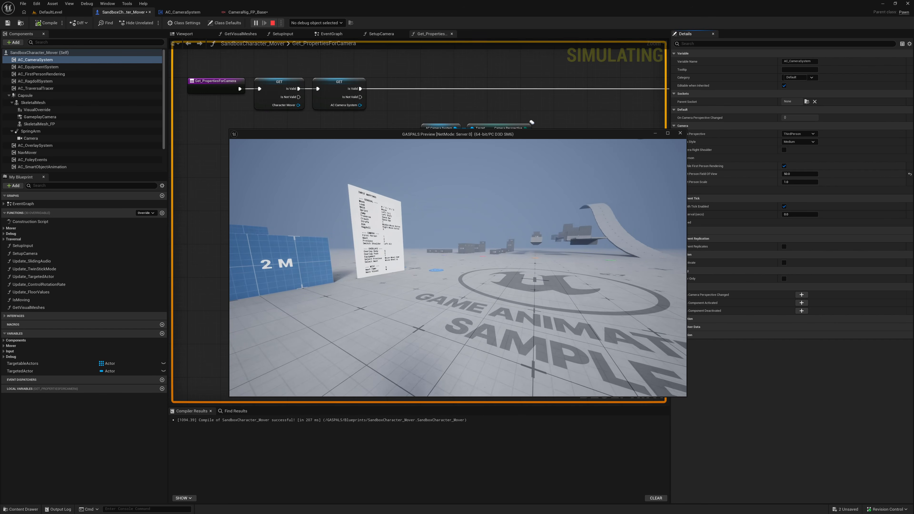
key("Escape")
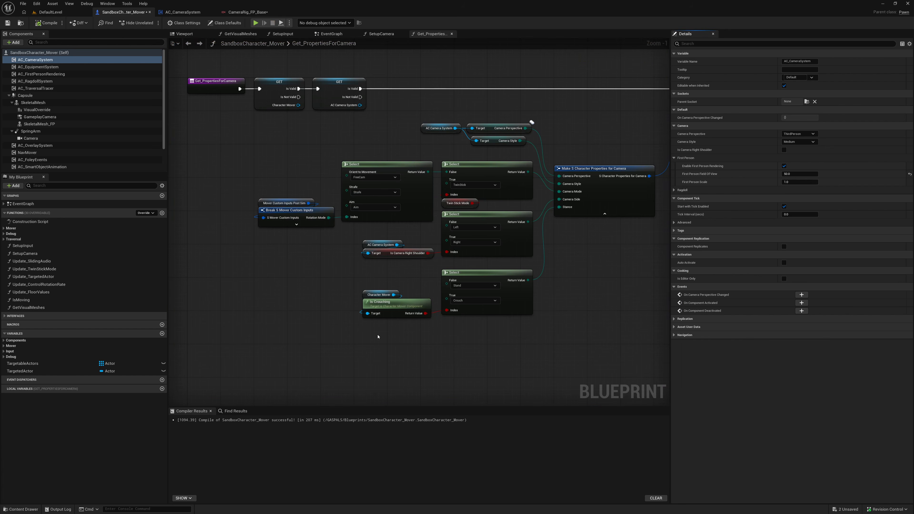
Set the First Person Field of View to 130, check the character's body in first-person play, and end the session.
left_click(810, 175)
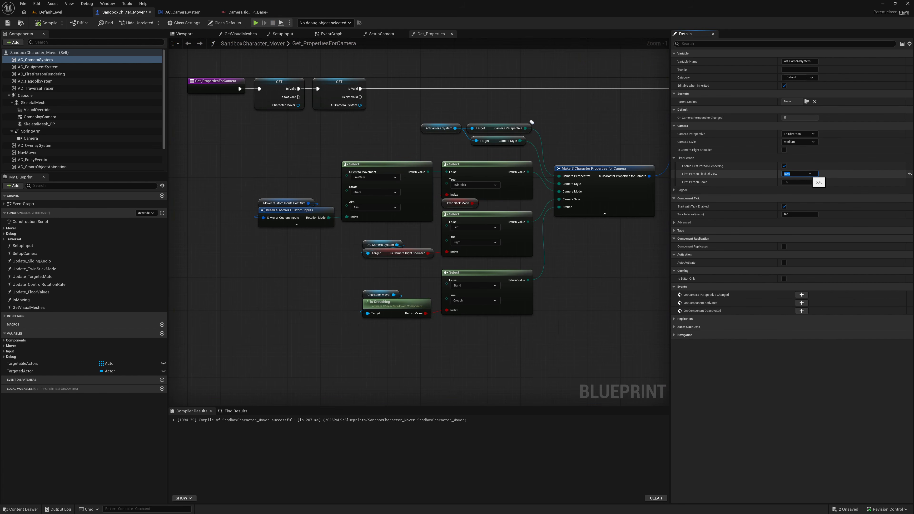
key("Return")
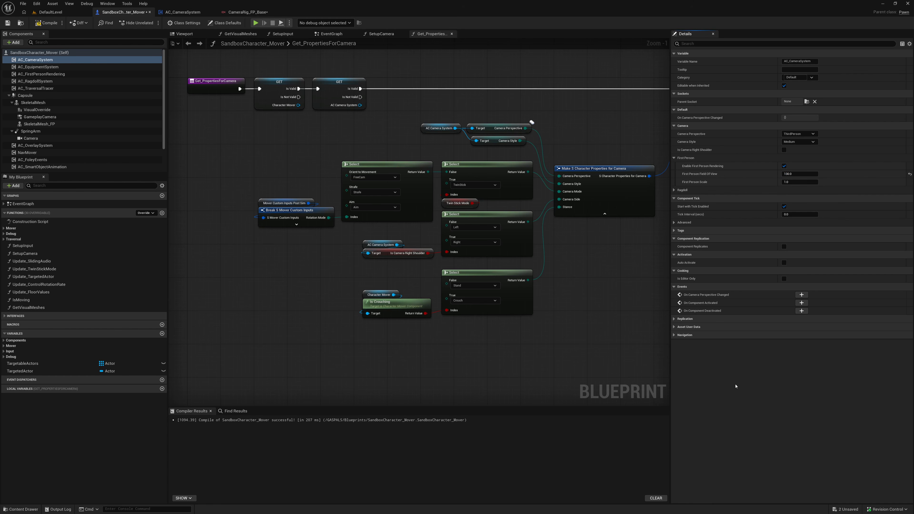
key("alt+p")
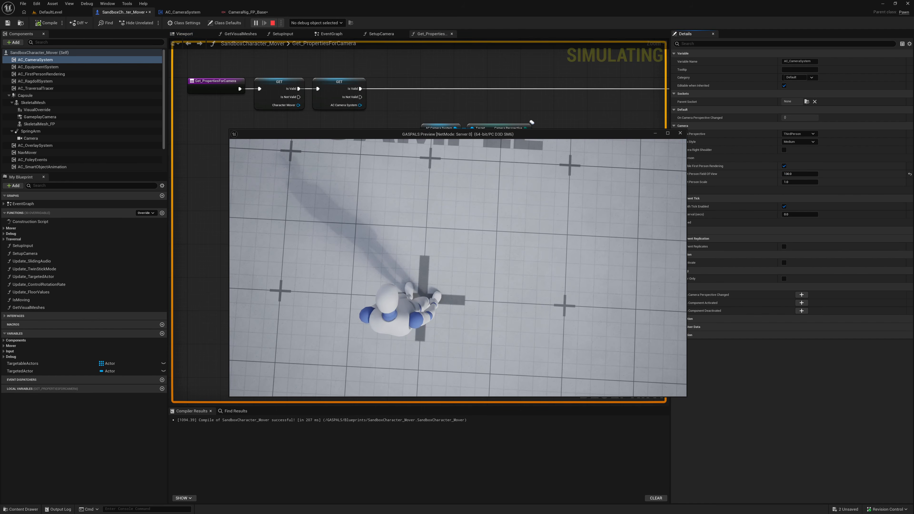
key("v")
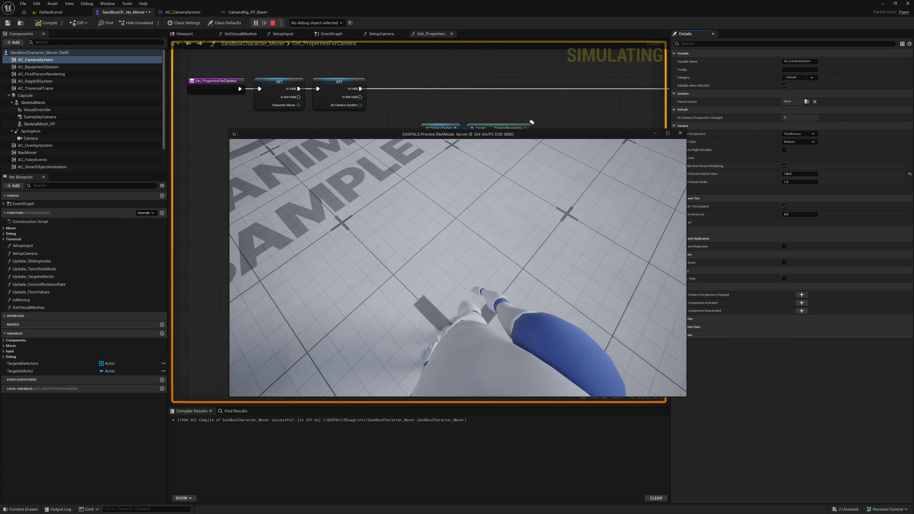
key("Escape")
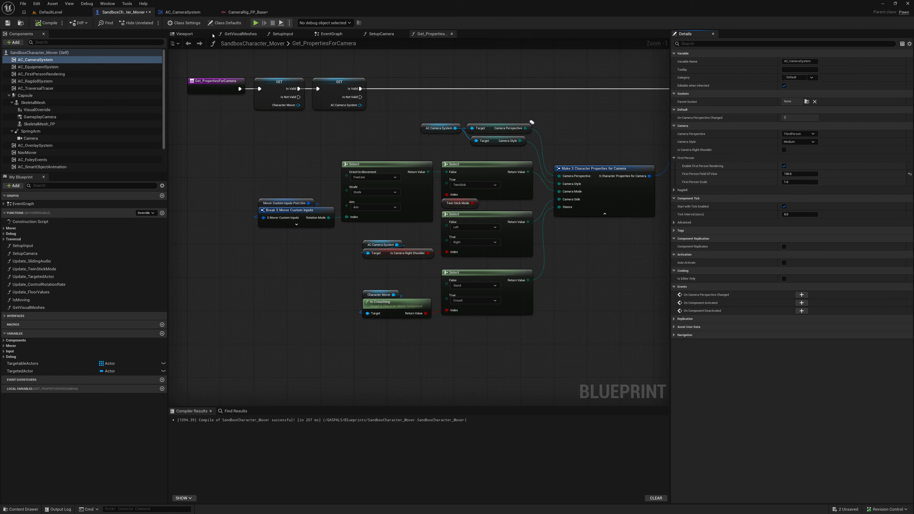
Show the character viewport, filter the SkeletalMesh component's details for "visi", and turn off its Visible option.
left_click(187, 35)
left_click(41, 109)
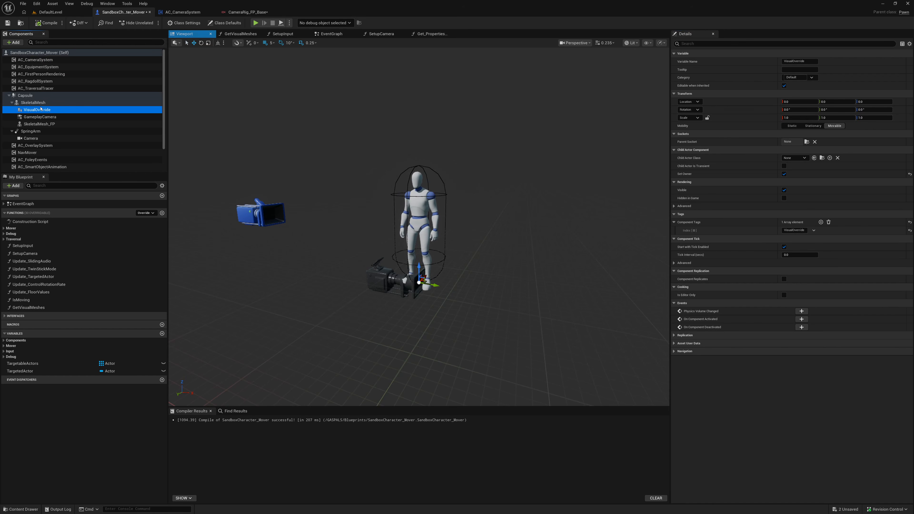
left_click(33, 103)
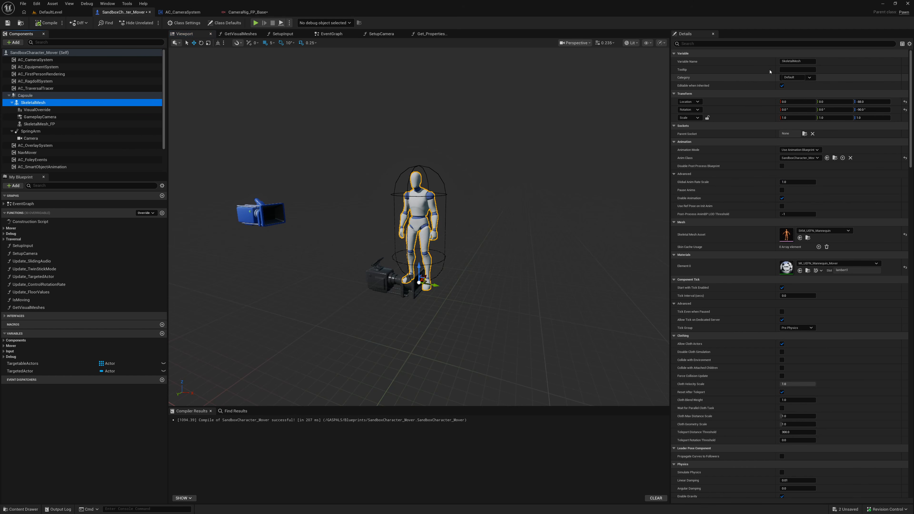
left_click(764, 44)
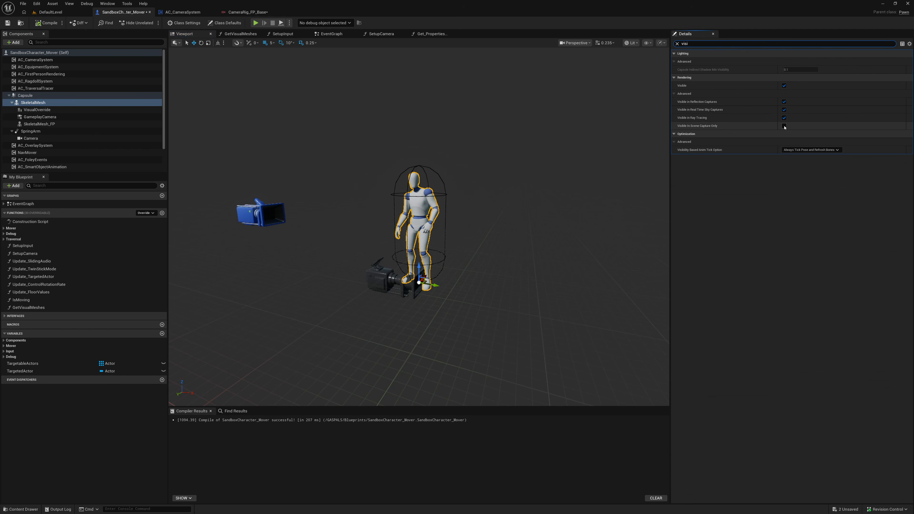
left_click(784, 86)
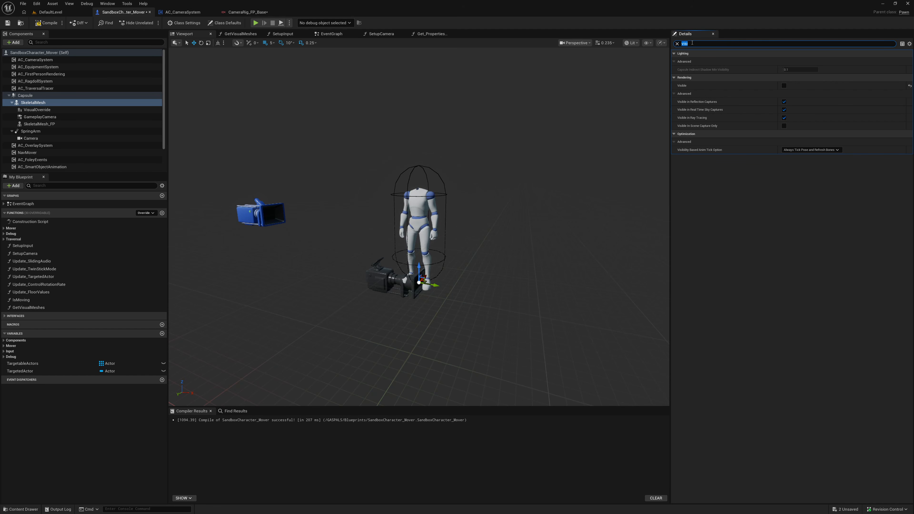
Compare the First Person Primitive Type settings of SkeletalMesh and SkeletalMesh_FP, and view the available options for SkeletalMesh.
type("ir")
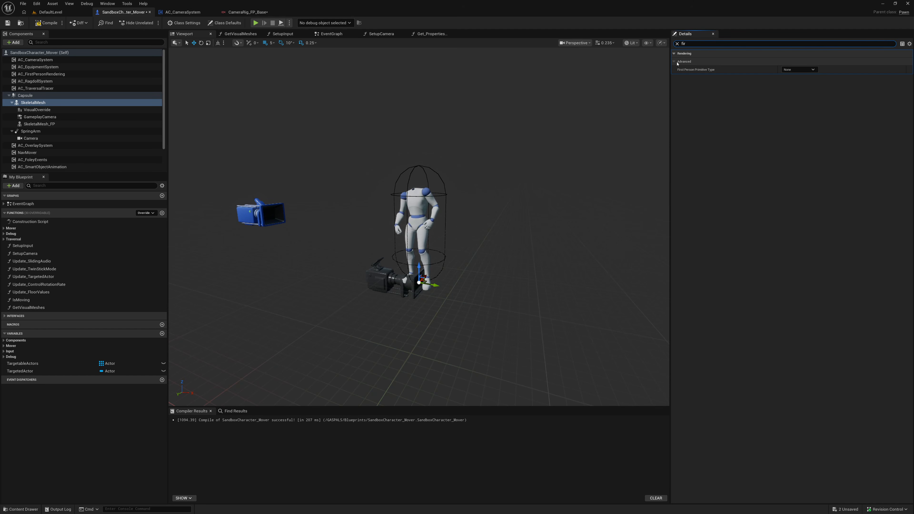
left_click(38, 124)
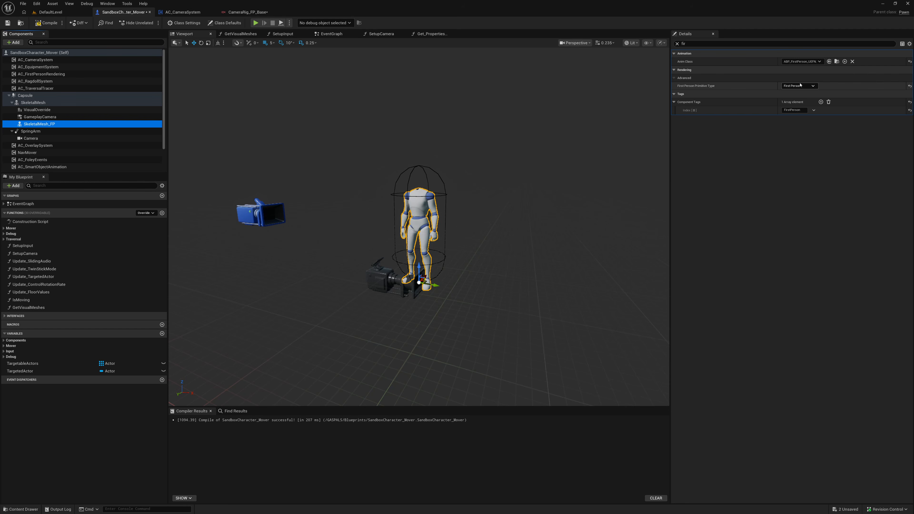
left_click(46, 103)
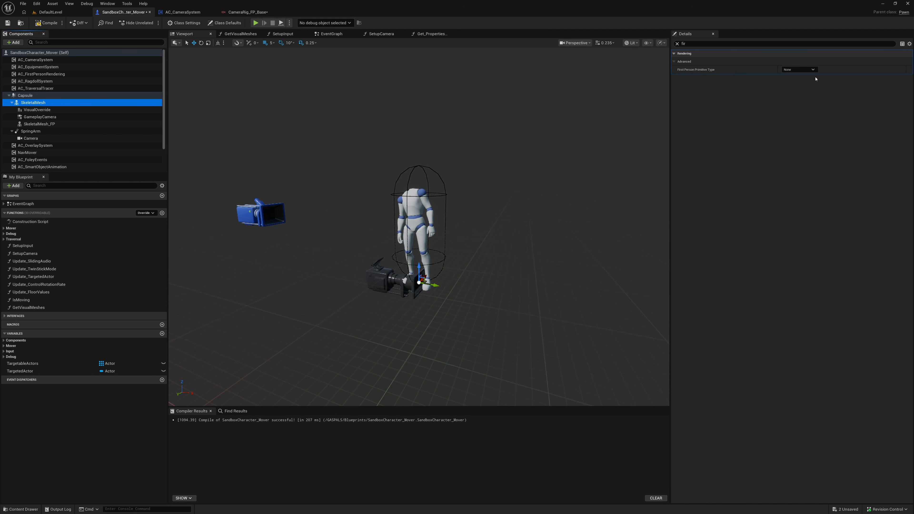
left_click(802, 70)
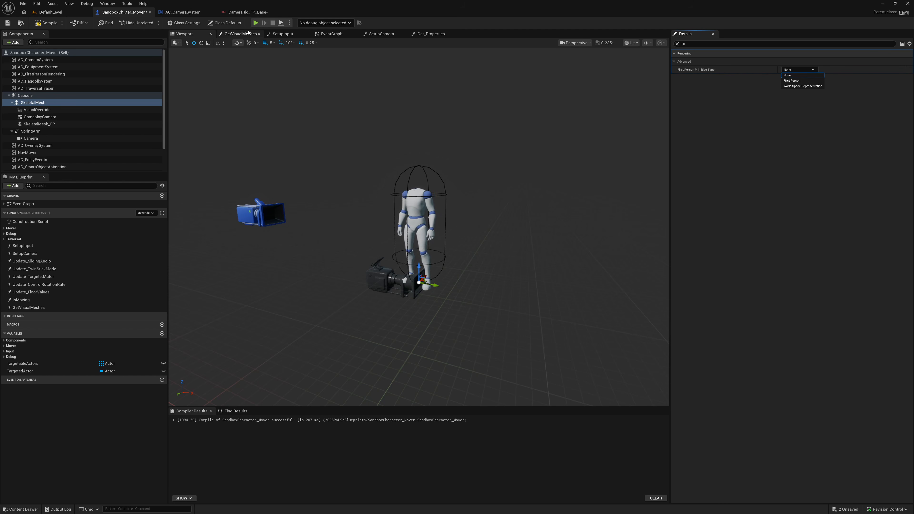
Examine the camera perspective and AttachFirstPersonCamera events in AC_CameraSystem's EventGraph.
left_click(335, 34)
left_click(183, 12)
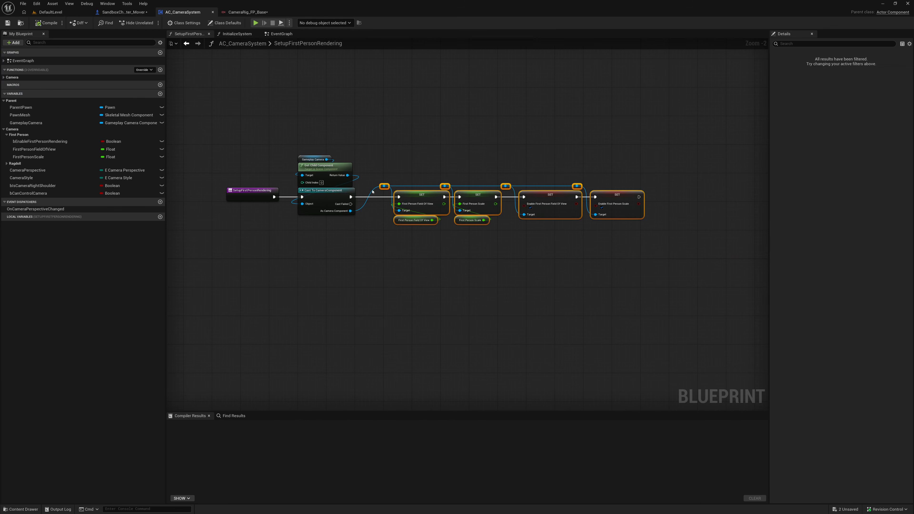
left_click(287, 35)
scroll(423, 310, "down", 2)
right_click_drag(424, 310, 363, 169)
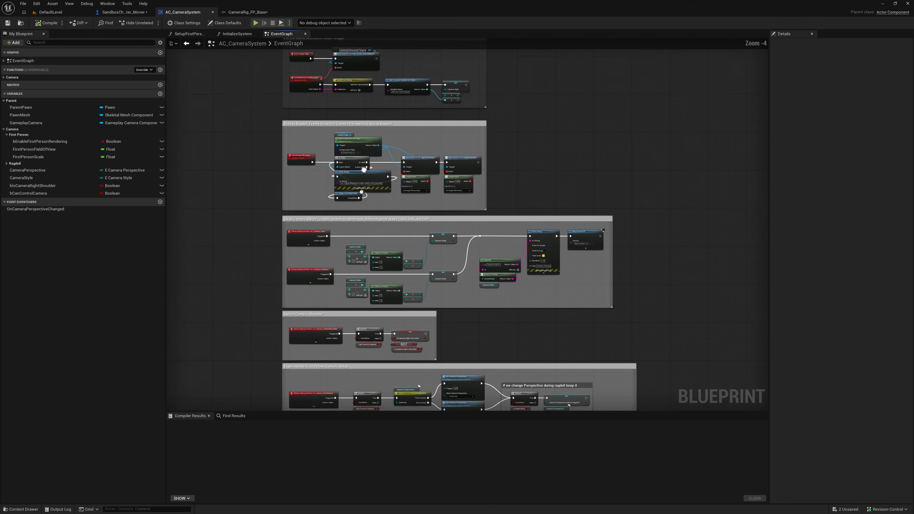
right_click_drag(445, 346, 399, 205)
scroll(465, 324, "up", 4)
right_click_drag(475, 364, 503, 148)
right_click_drag(381, 282, 456, 234)
scroll(439, 312, "down", 2)
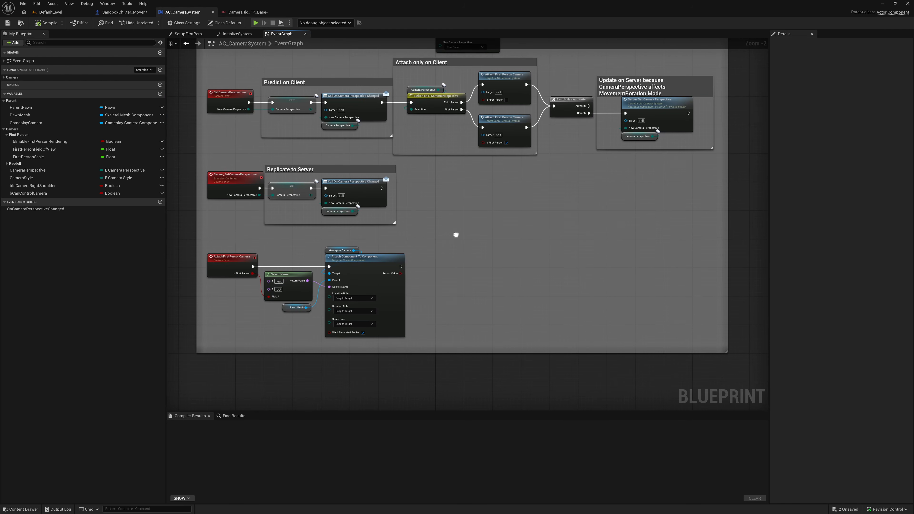
Open AC_FirstPersonRendering from the Systems > FirstPersonSystem folder and display its OnCameraPerspectiveChanged function.
left_click(52, 12)
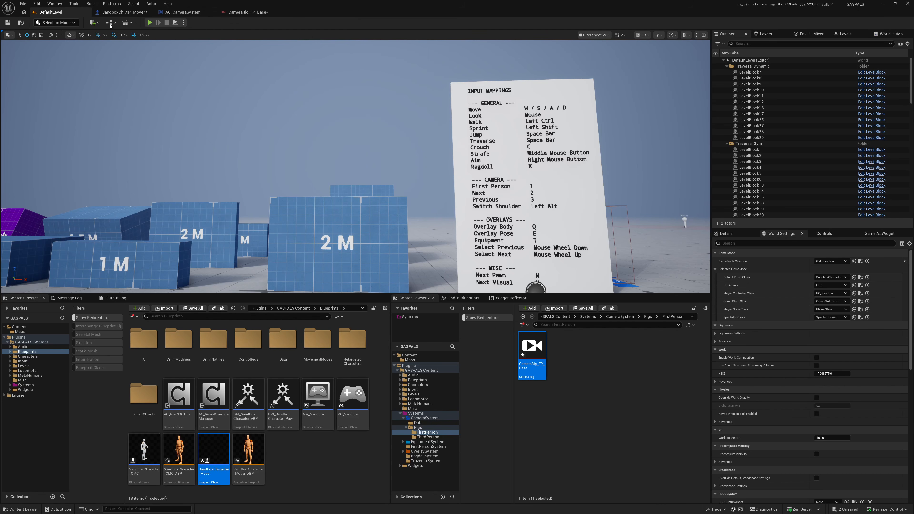
left_click(588, 317)
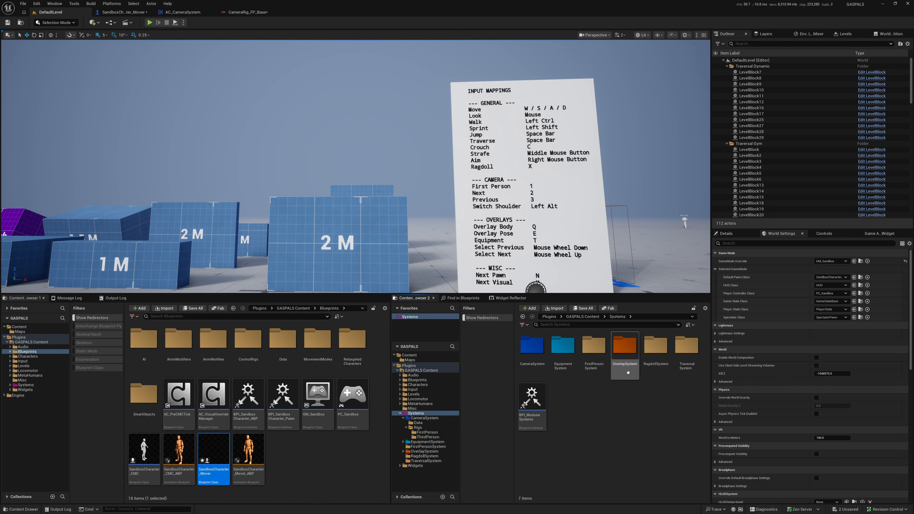
double_click(594, 367)
double_click(594, 371)
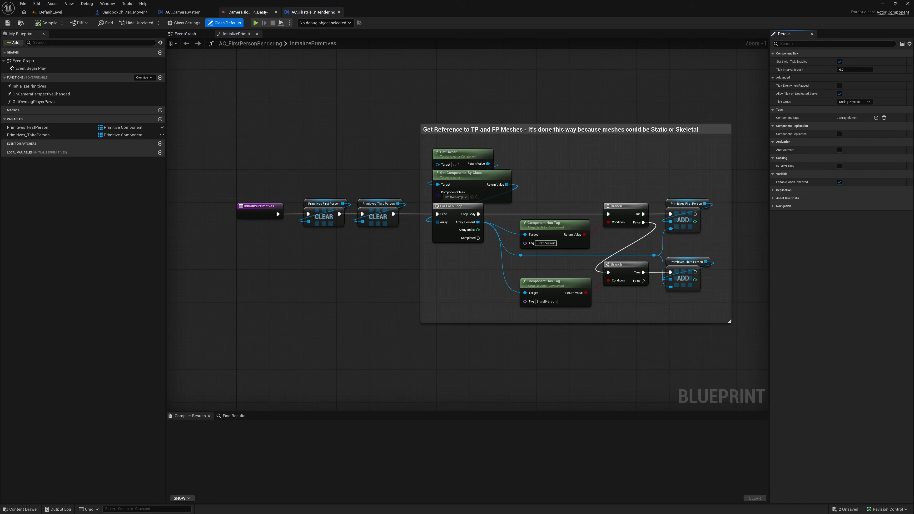
double_click(40, 94)
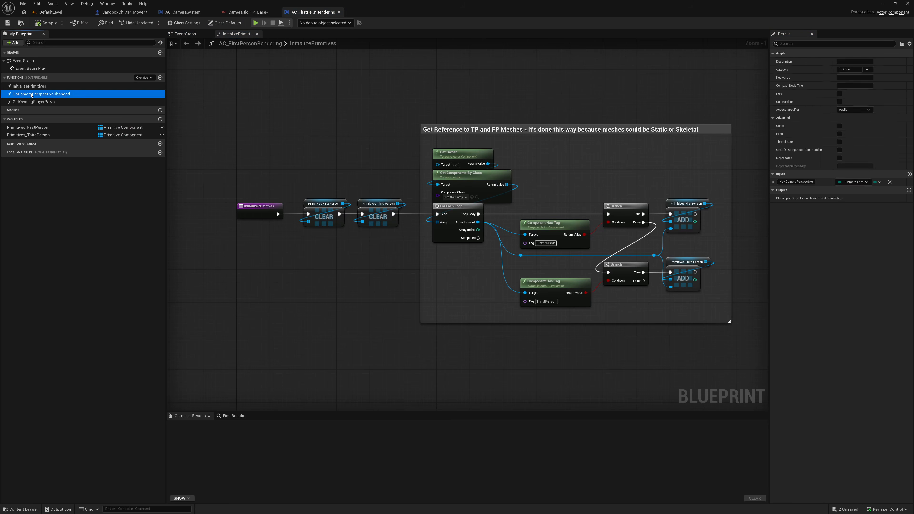
Examine the Set Owner No See and Set First Person Primitive Type nodes in the third-person and first-person branches.
left_click_drag(318, 170, 592, 261)
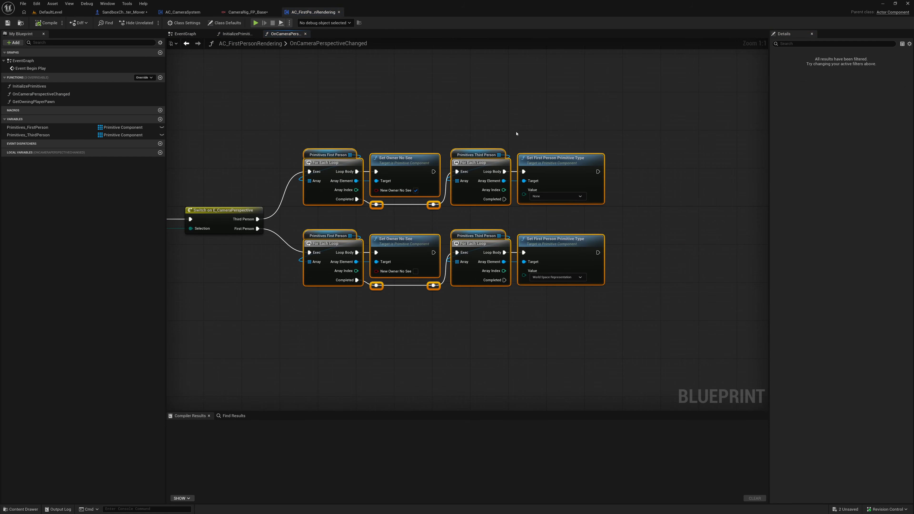
left_click_drag(541, 226, 583, 337)
left_click_drag(536, 122, 565, 227)
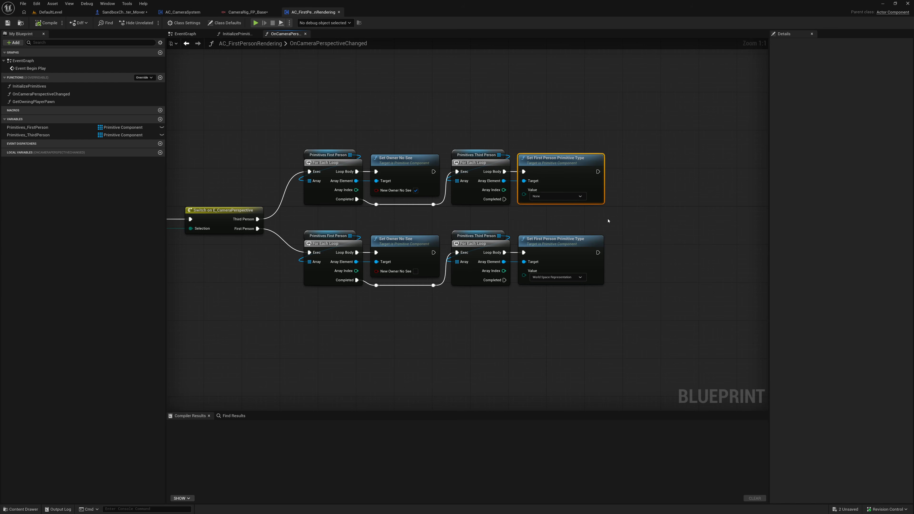
left_click(608, 221)
left_click_drag(198, 110, 706, 309)
left_click(642, 309)
right_click_drag(642, 310, 638, 310)
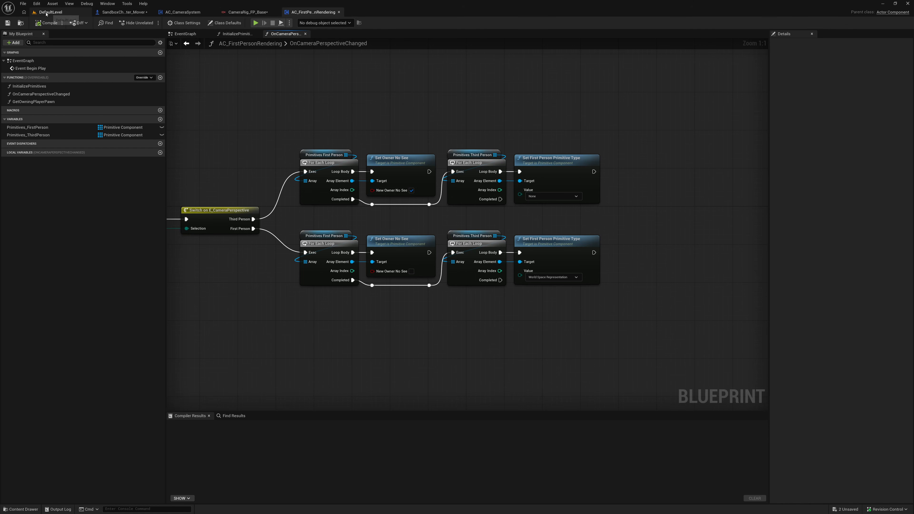
Return to SandboxCharacter_Mover, look up SkeletalMesh's Visible option by filtering its details for "visi", and clear the filter.
left_click(122, 11)
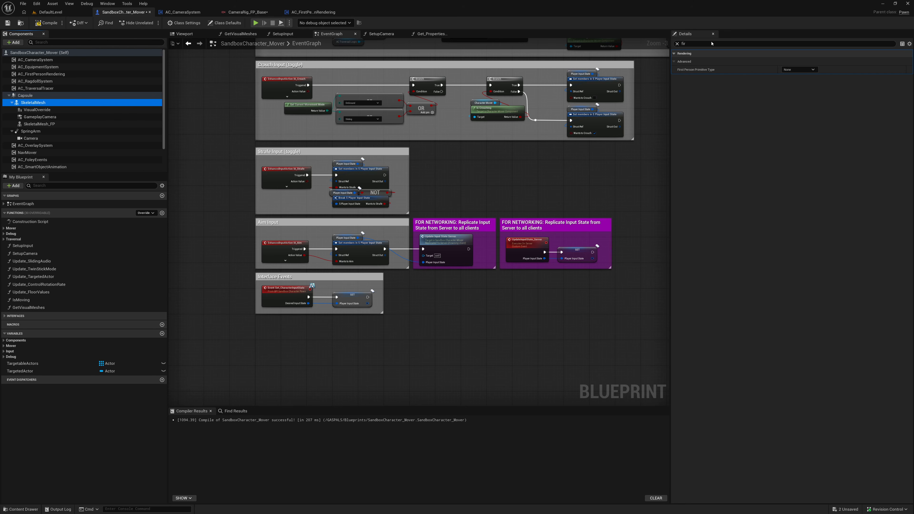
left_click(704, 44)
type("visi")
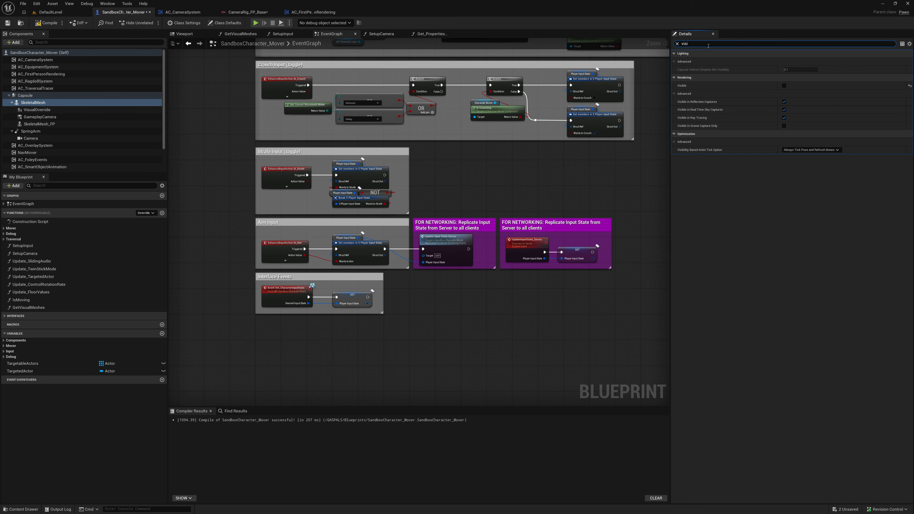
left_click(677, 43)
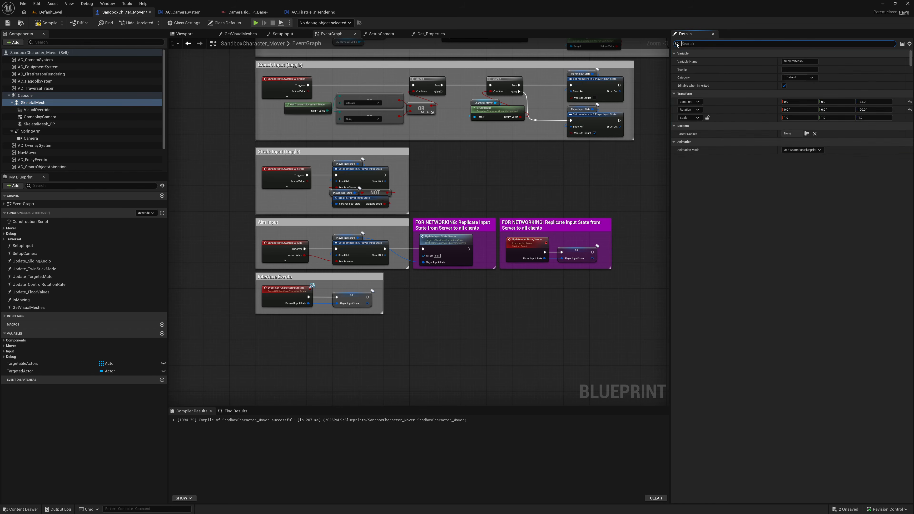
Show AC_CameraSystem's settings, compile the character, play-test its first-person body and rifle against the 2 M block, and end the session.
left_click(35, 60)
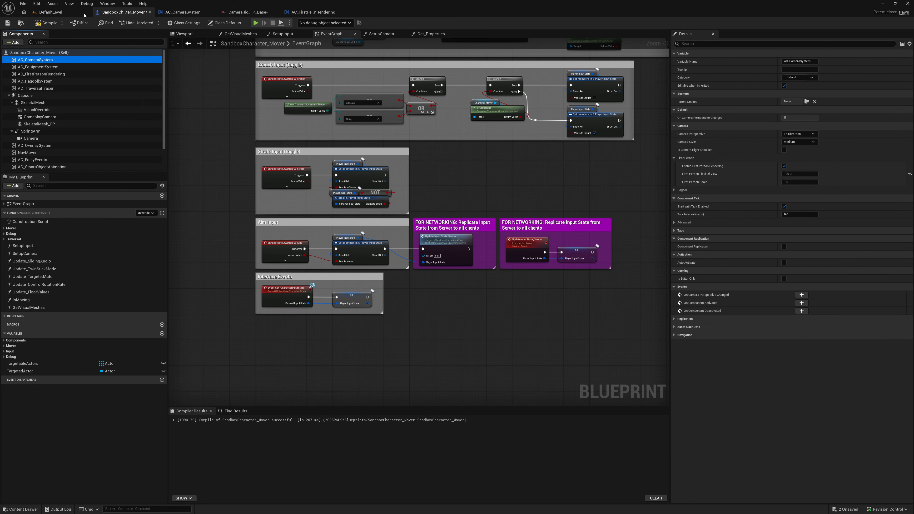
left_click(45, 22)
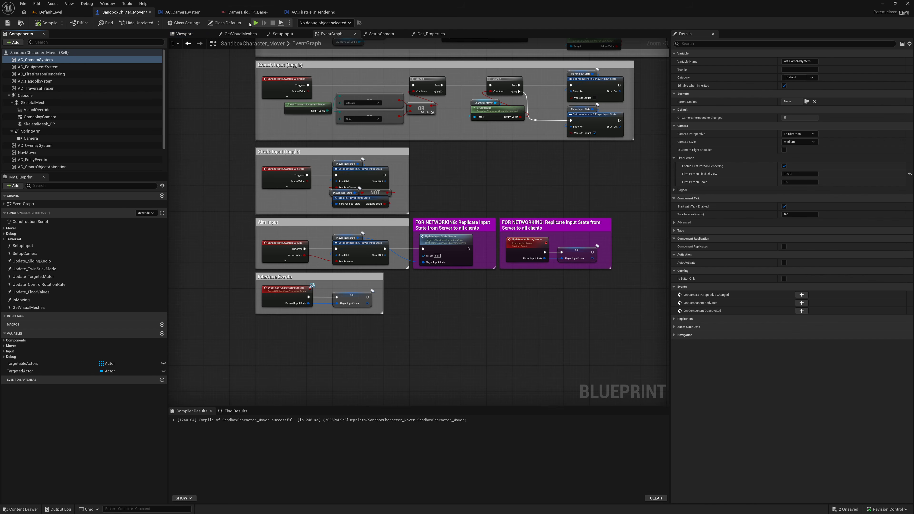
key("alt+p")
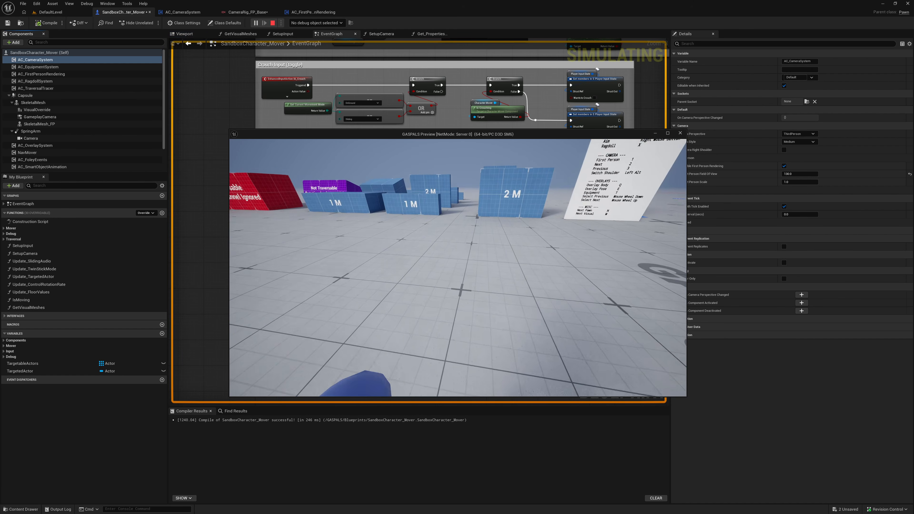
key("w")
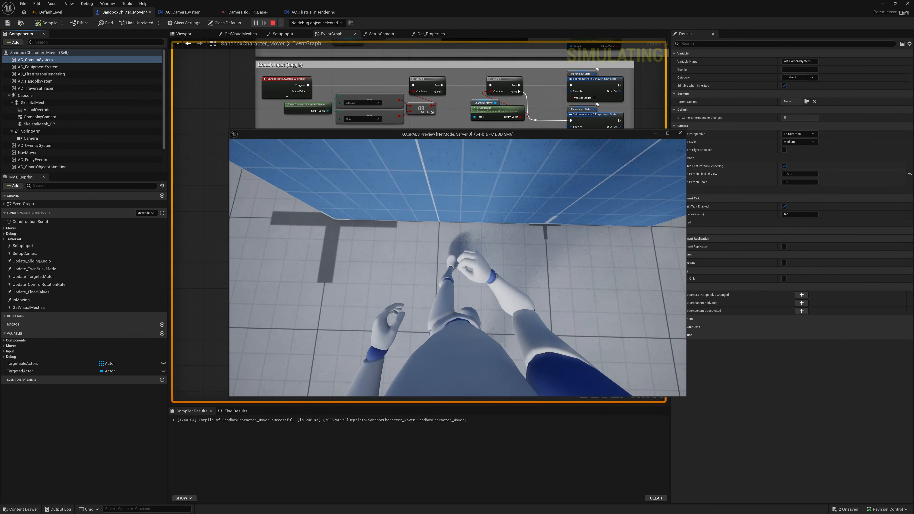
key("q")
scroll(458, 268, "down", 1)
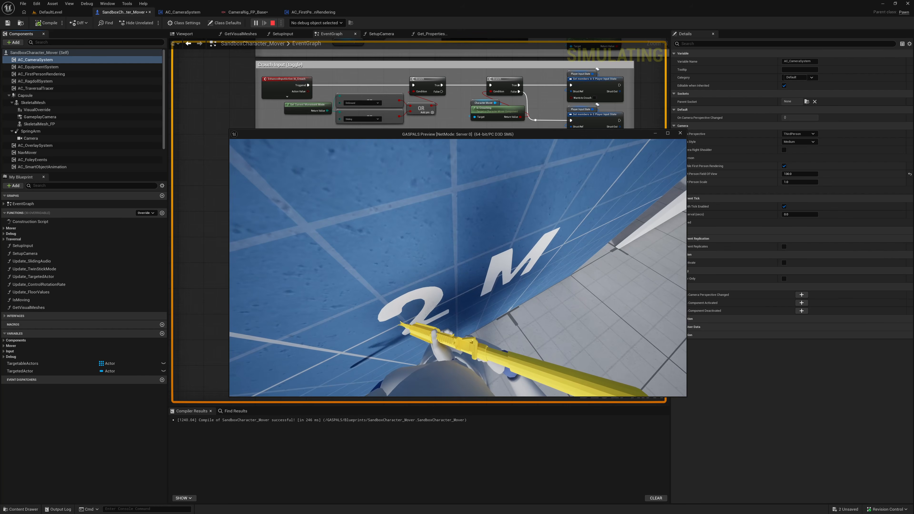
key("Escape")
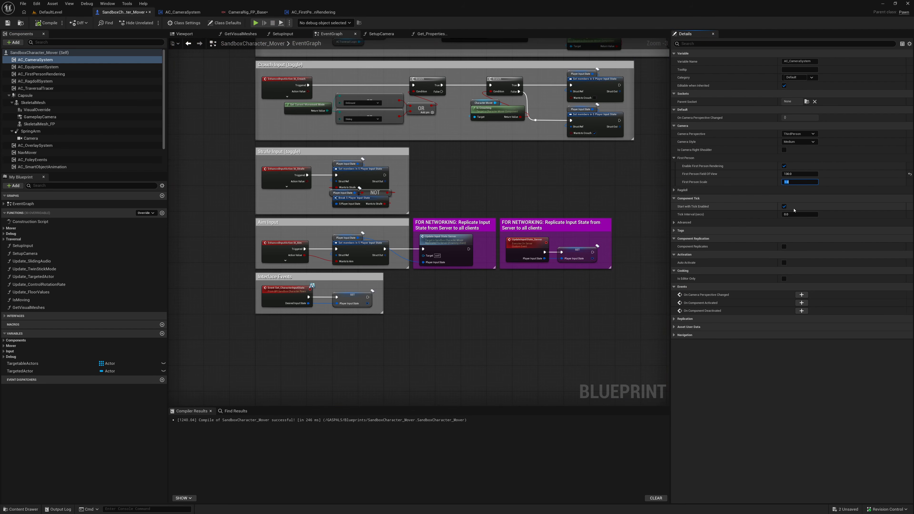
Set AC_CameraSystem's First Person Scale to 0.3, test the first-person rifle against the 2 M block in play, and end the session.
key("Return")
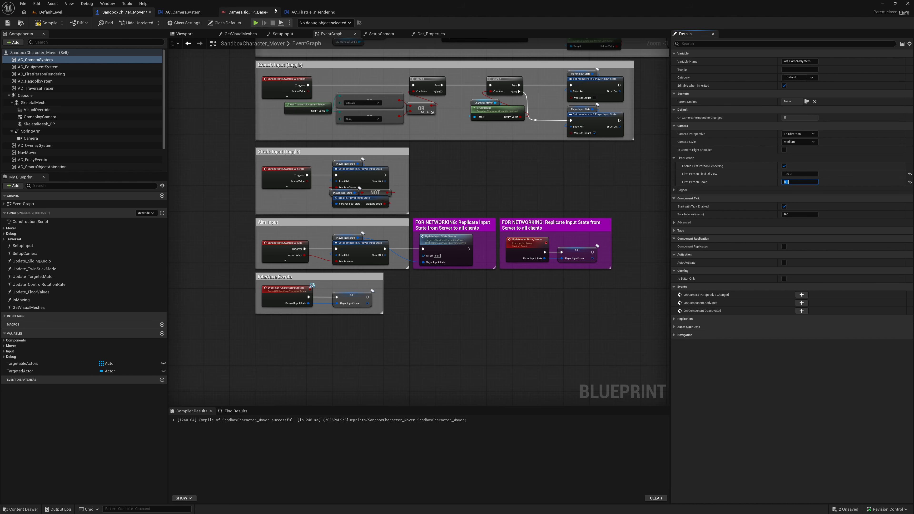
key("w")
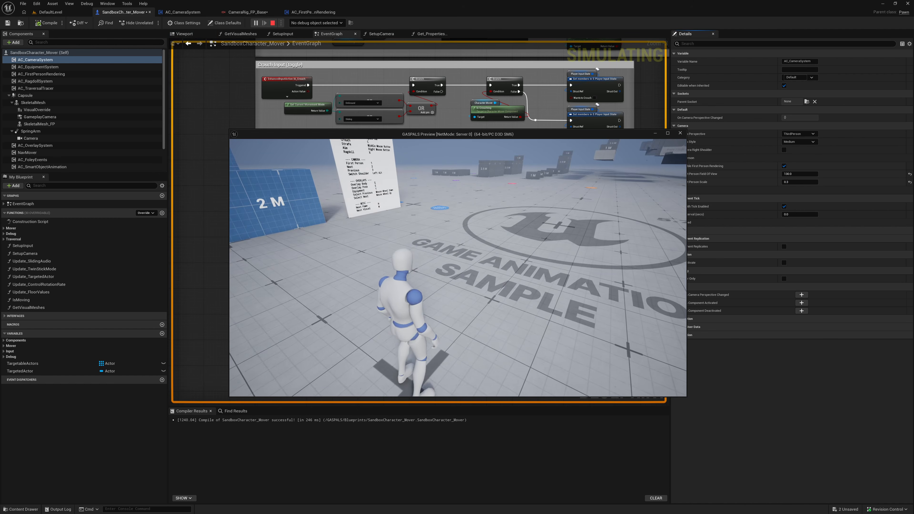
key("t")
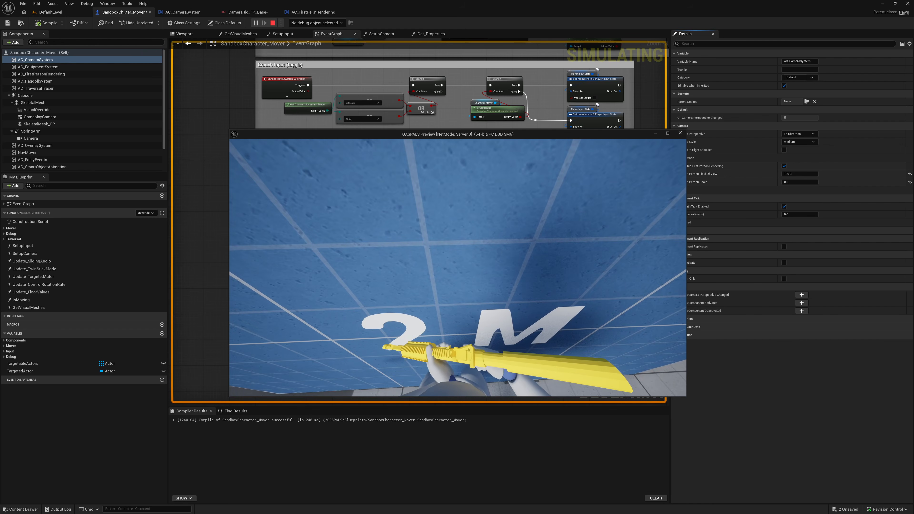
key("Escape")
left_click(81, 12)
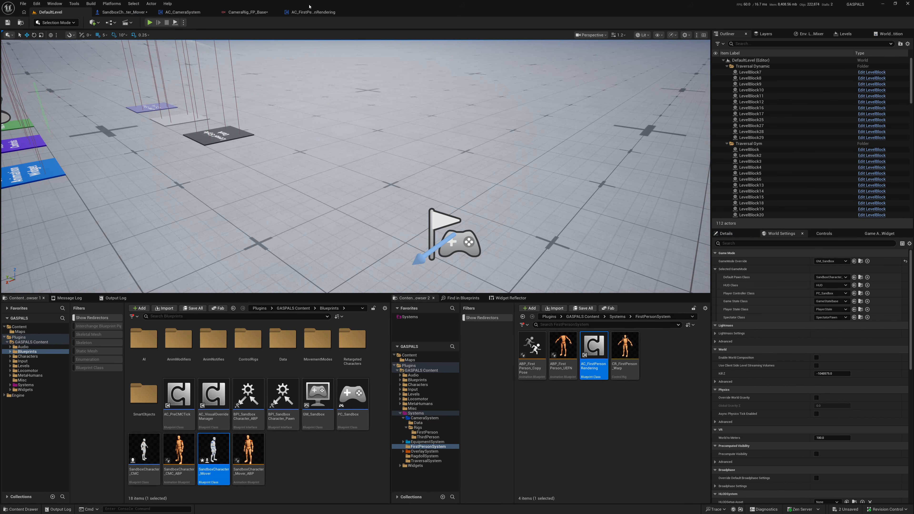
left_click(307, 12)
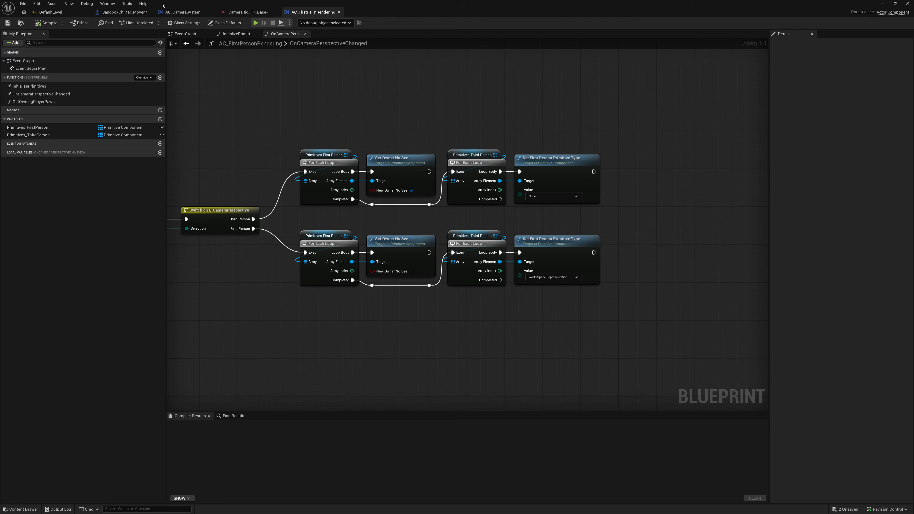
left_click(182, 12)
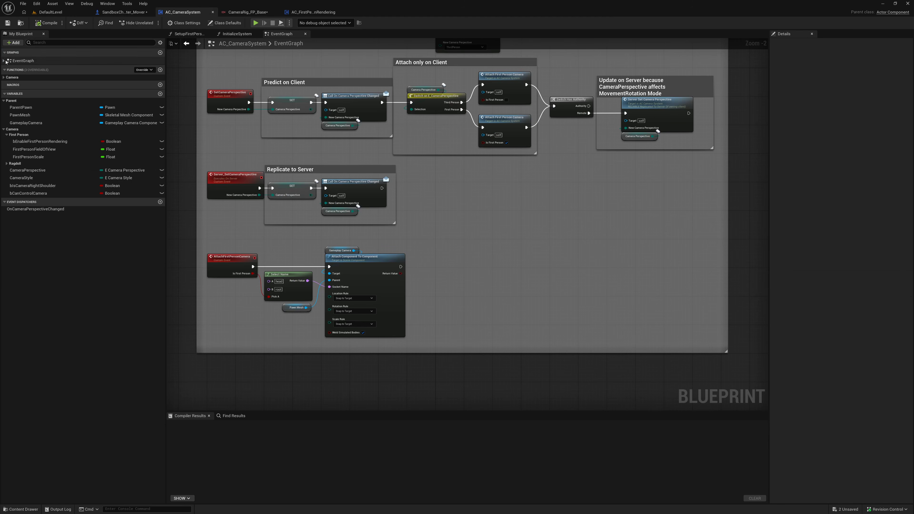
On SandboxCharacter_Mover's AC_CameraSystem, set the First Person Field of View to 70, check the body and feet in first-person play, and stop.
left_click(122, 12)
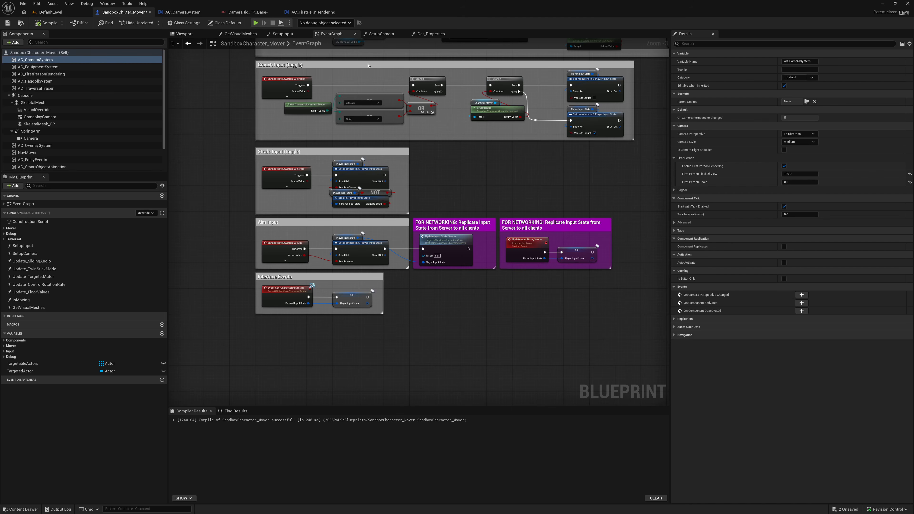
left_click(797, 174)
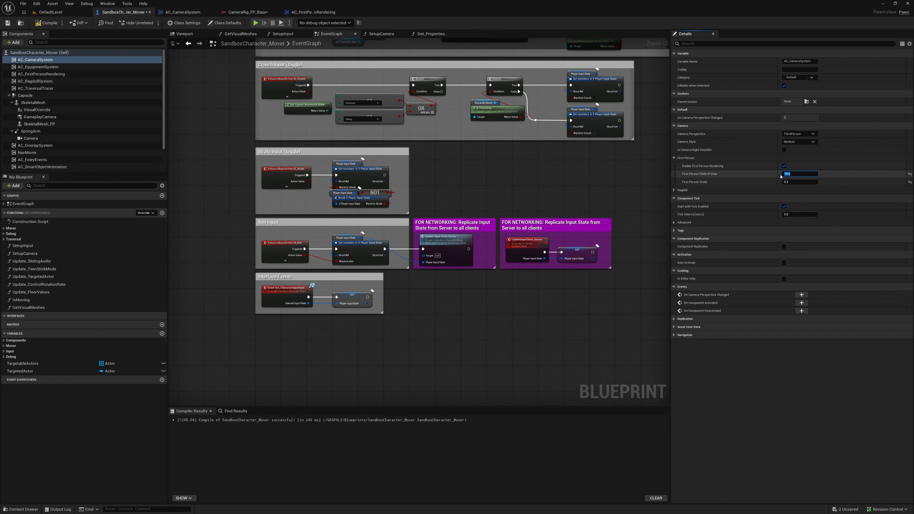
key("Return")
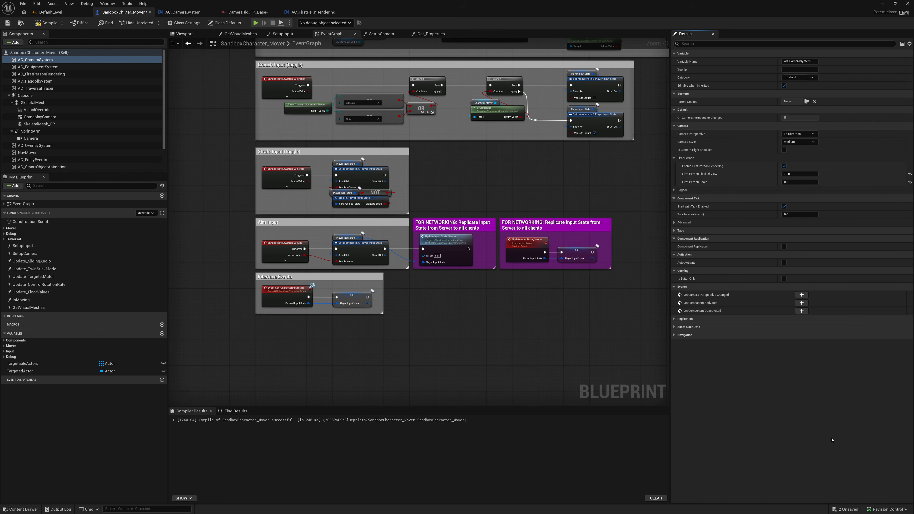
left_click(255, 22)
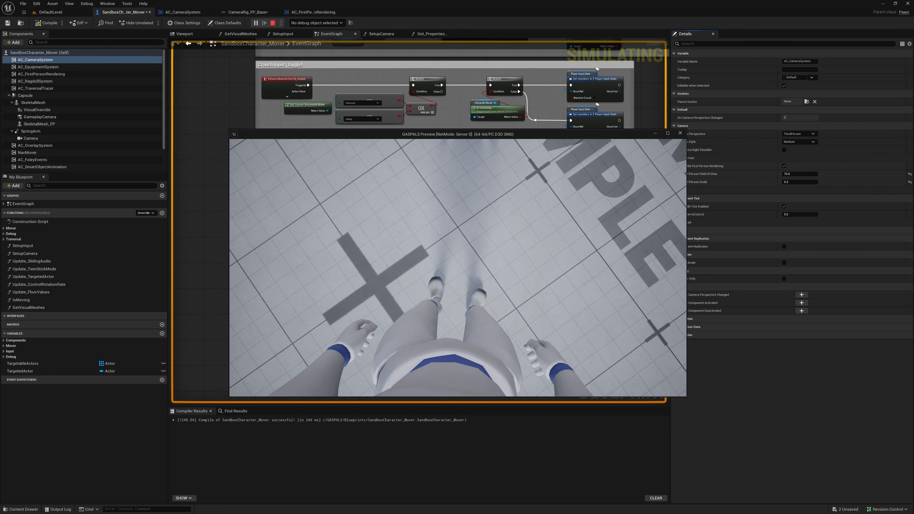
key("Escape")
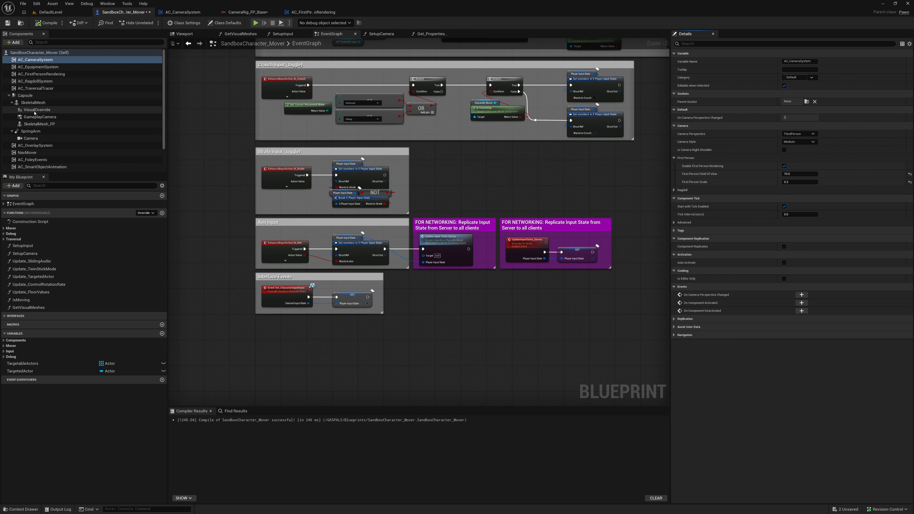
Open M_UEFN_Mannequin_Masked_Bicolor, the parent of SkeletalMesh_FP's material instance, and examine its FirstPerson Interpolation nodes.
left_click(34, 103)
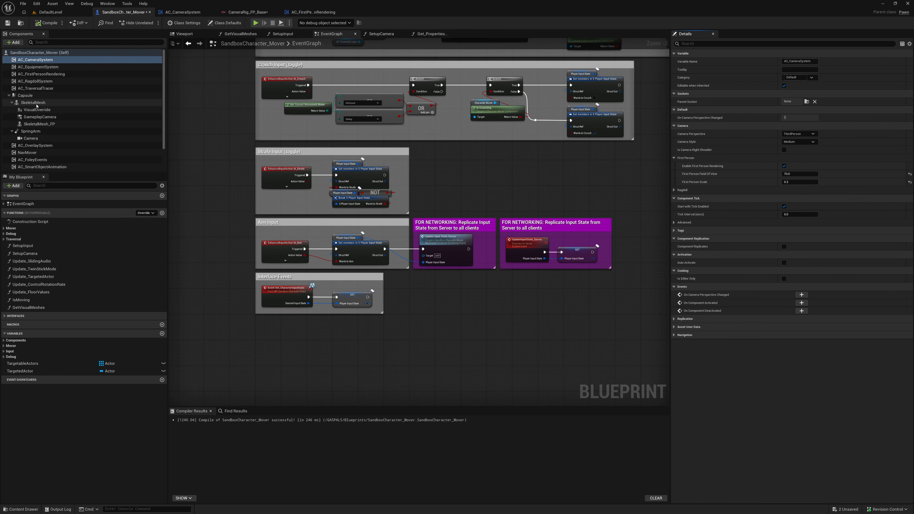
left_click(42, 124)
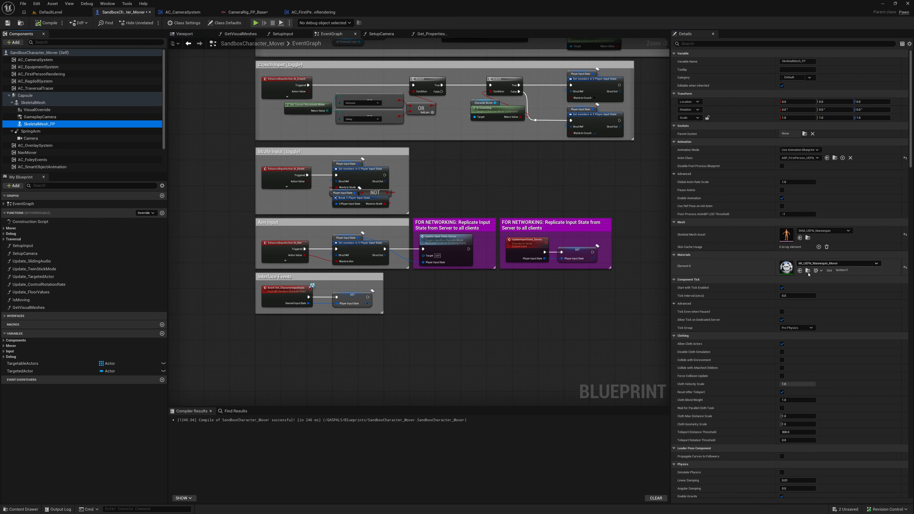
left_click(790, 270)
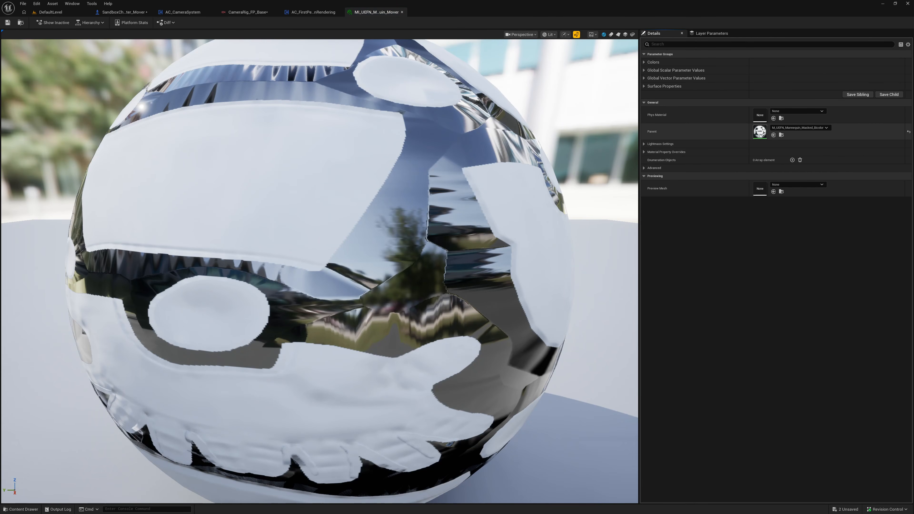
double_click(760, 132)
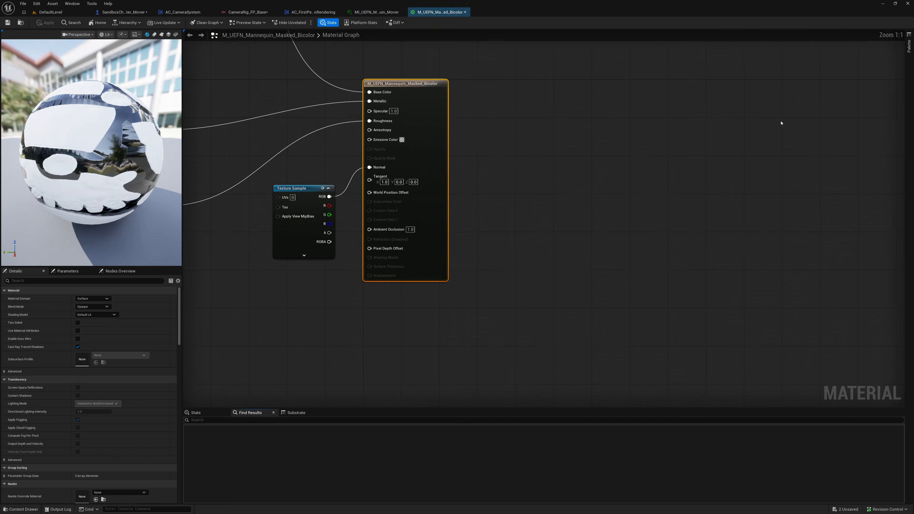
left_click_drag(190, 64, 606, 298)
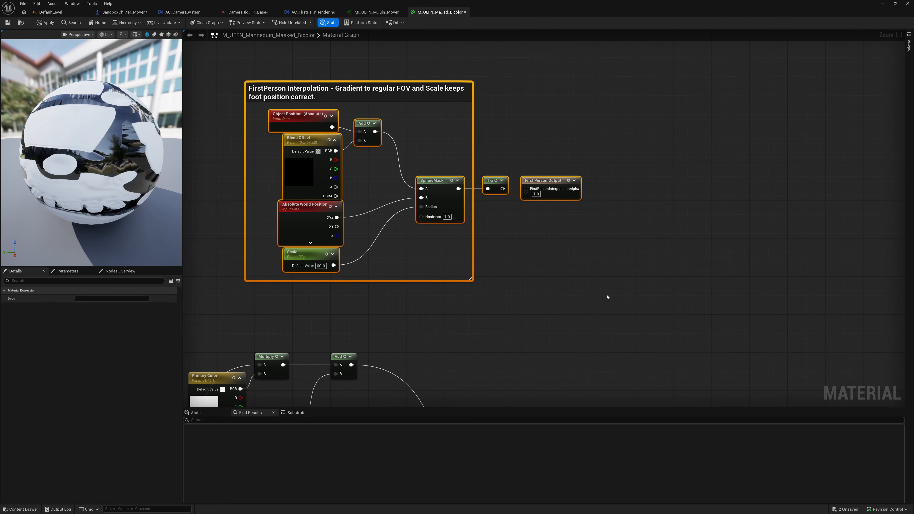
Connect the 1-x node's output to FirstPersonInterpolationAlpha on the First Person Output node.
left_click(481, 182)
left_click_drag(502, 189, 526, 189)
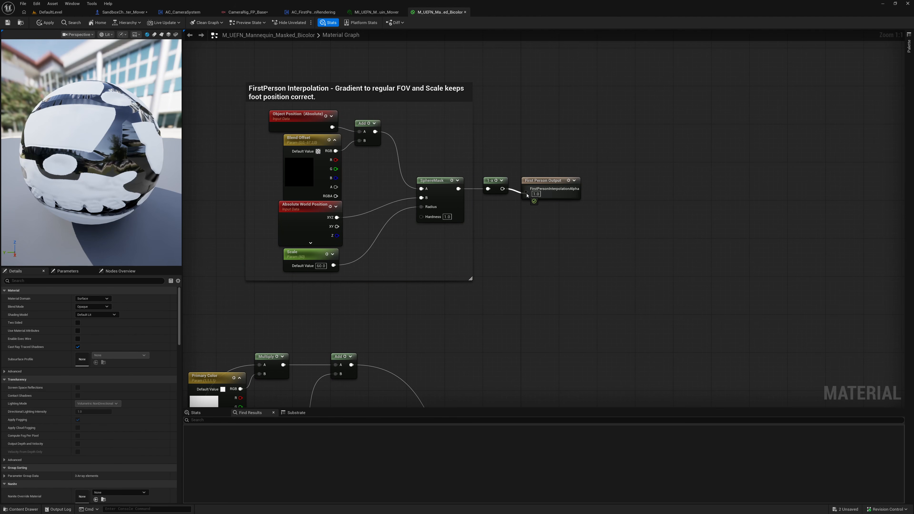
left_click_drag(513, 148, 480, 178)
left_click_drag(532, 189, 590, 201)
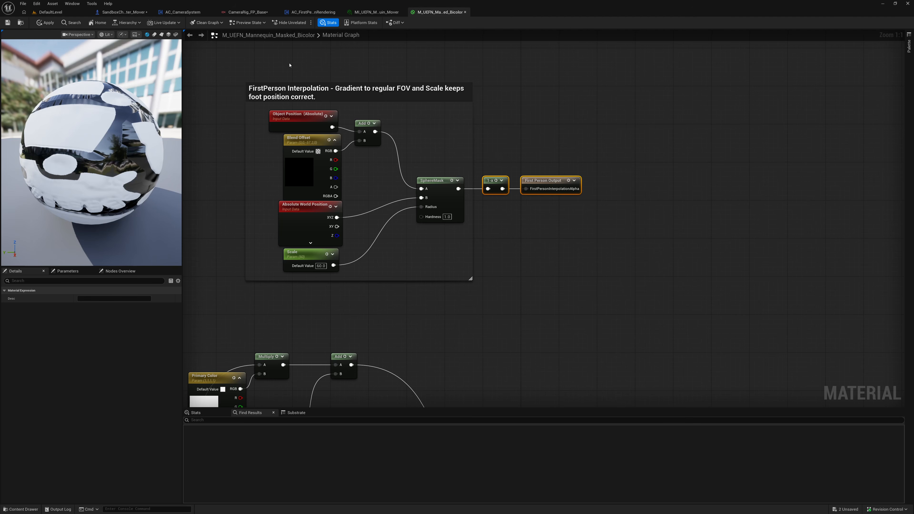
Examine the FirstPerson Interpolation comment group and how its SphereMask feeds the 1-x and First Person Output nodes.
left_click_drag(289, 65, 592, 288)
left_click(525, 176)
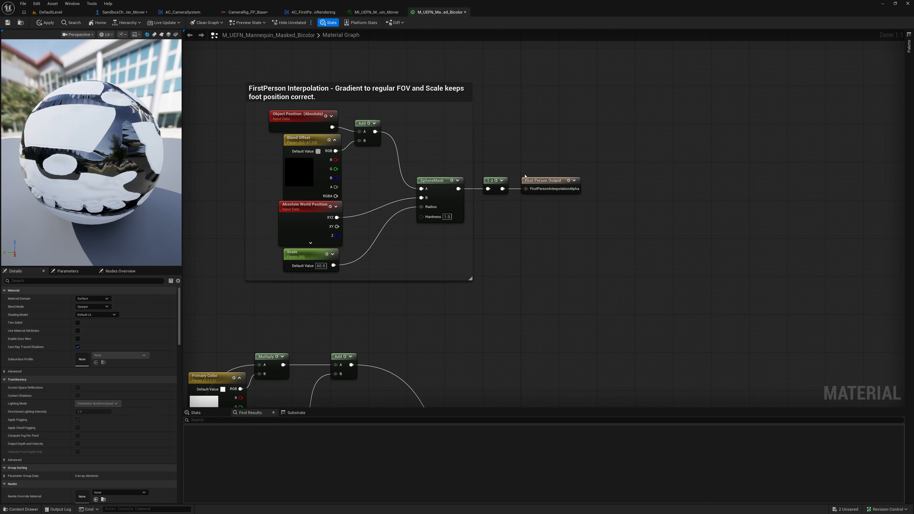
left_click(525, 177)
left_click_drag(603, 205, 599, 204)
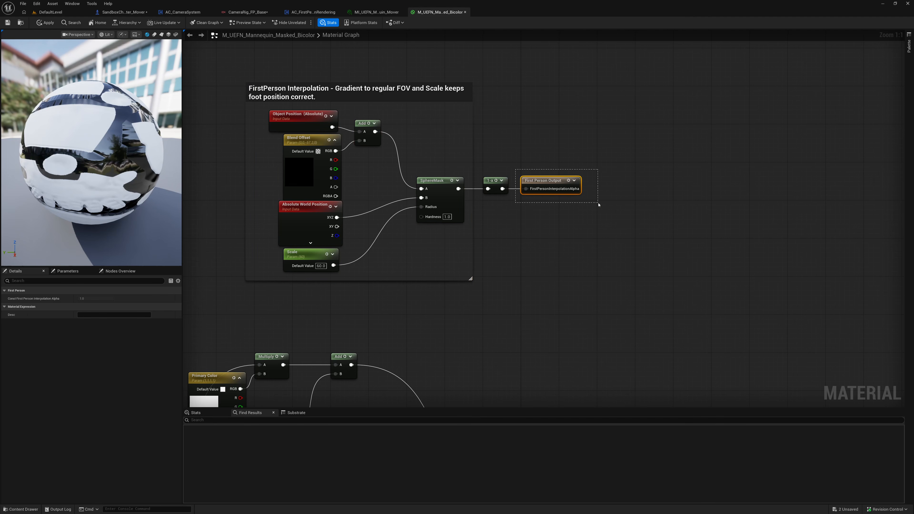
left_click(578, 205)
left_click_drag(219, 74, 589, 295)
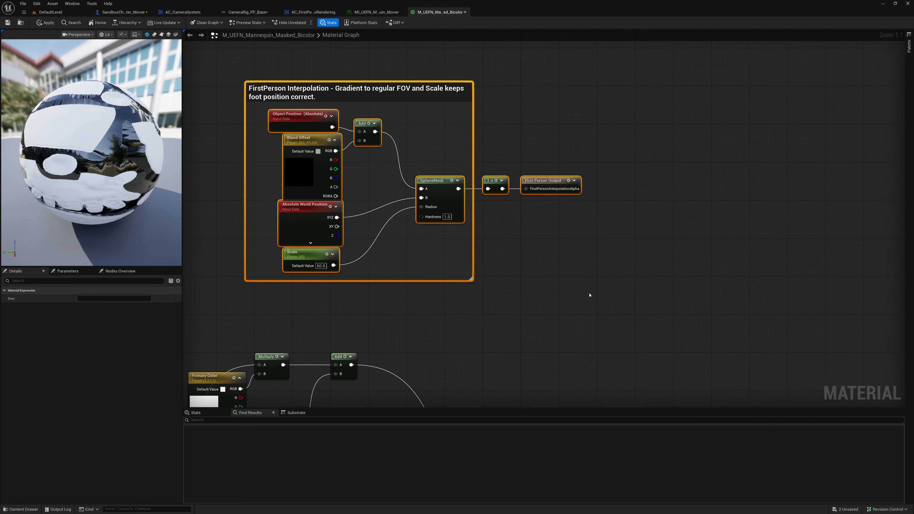
left_click(273, 70)
left_click_drag(263, 106, 462, 274)
left_click_drag(484, 167, 592, 209)
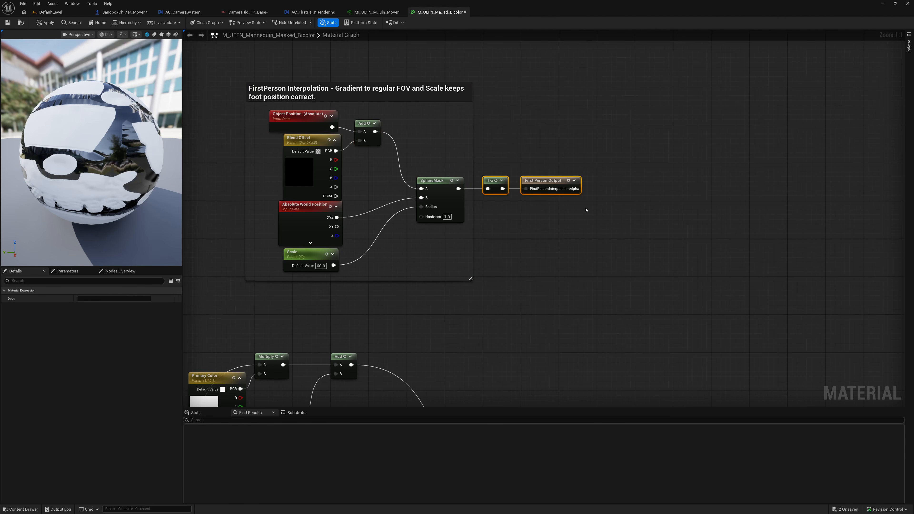
left_click(524, 164)
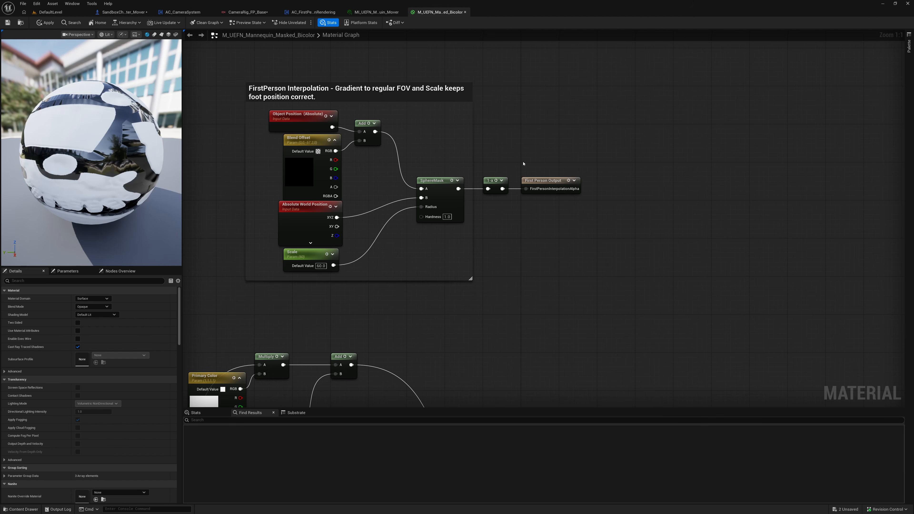
Review SandboxCharacter_Mover's First Person Field of View, walk in first-person play looking down at the feet, and end the session.
left_click(51, 12)
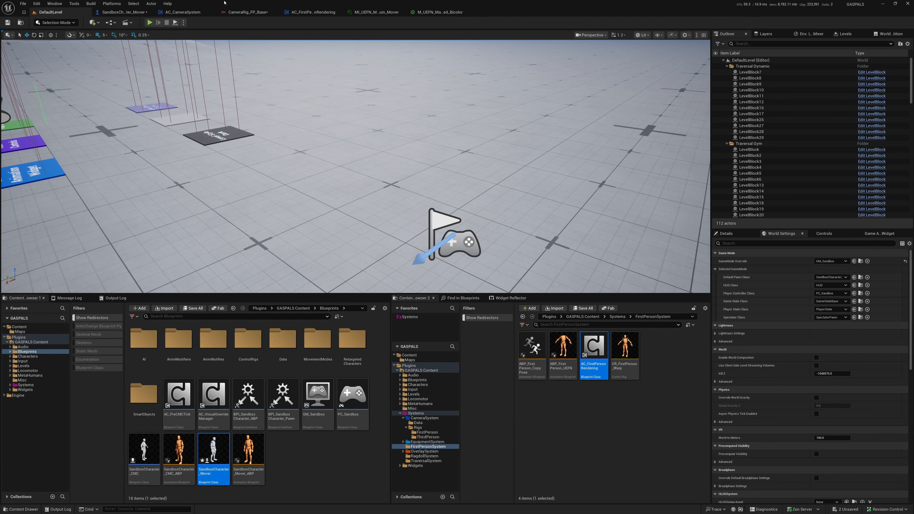
left_click(142, 11)
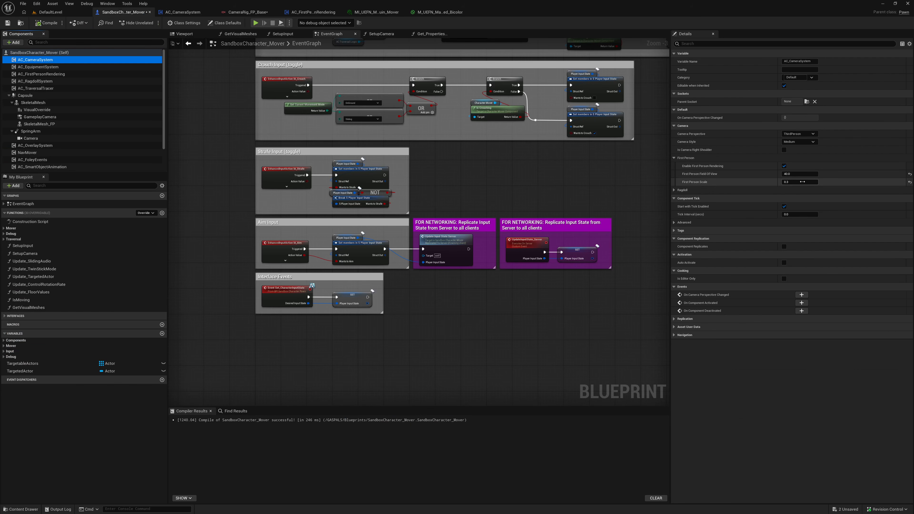
left_click(801, 174)
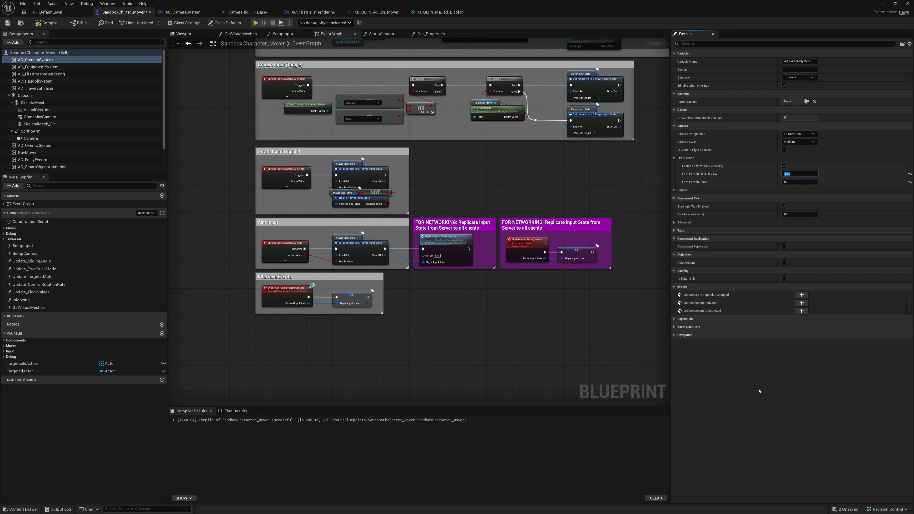
left_click(255, 23)
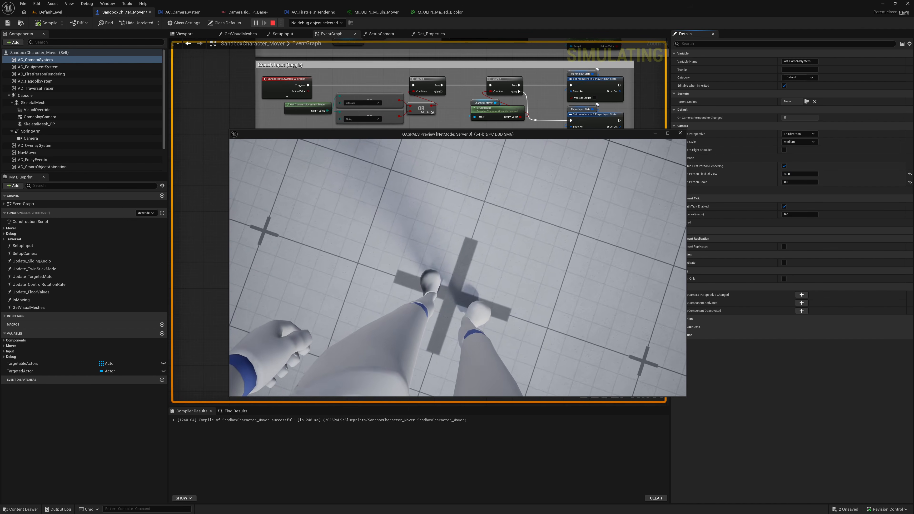
key("w")
key("w")
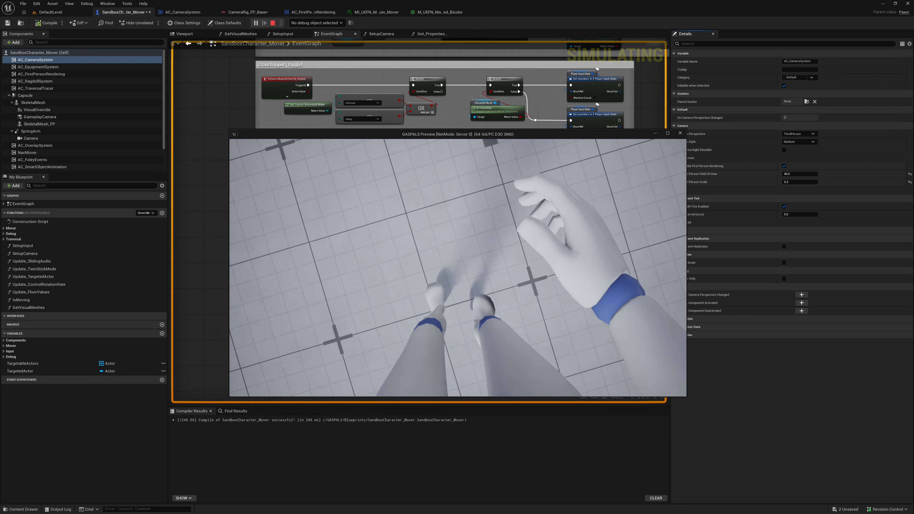
key("w")
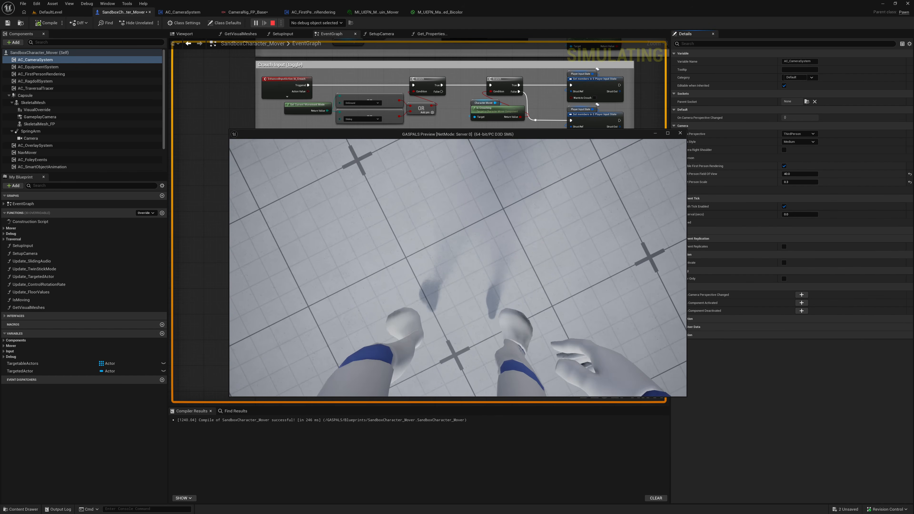
key("w")
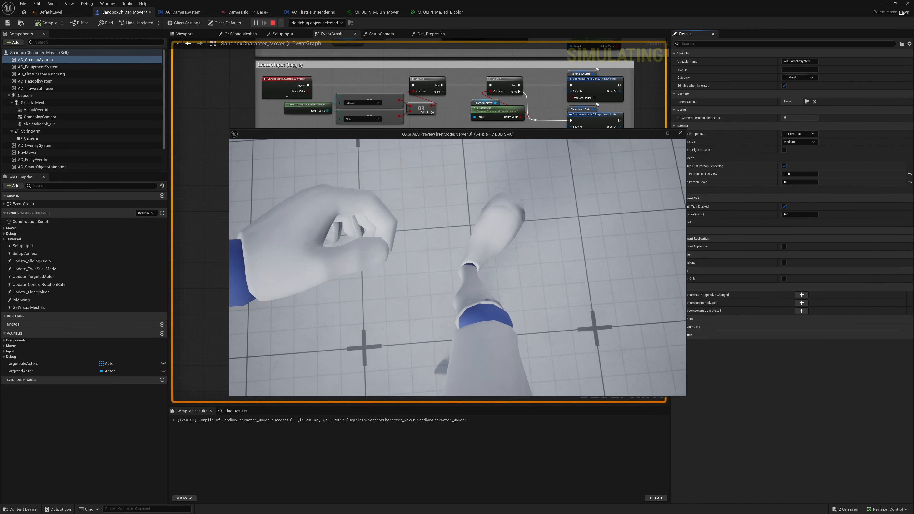
key("w")
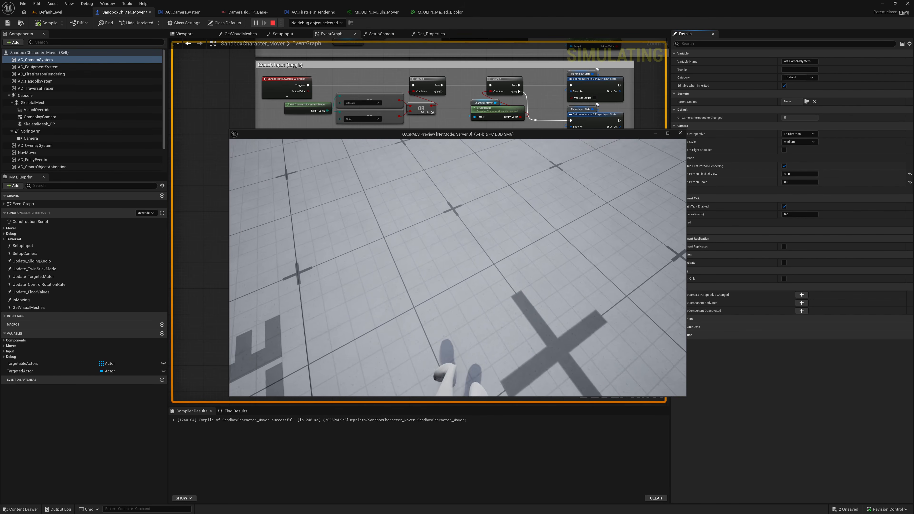
key("Escape")
Open the L_EmptyMap level from the Content Maps folder without saving the pending asset changes.
left_click(51, 12)
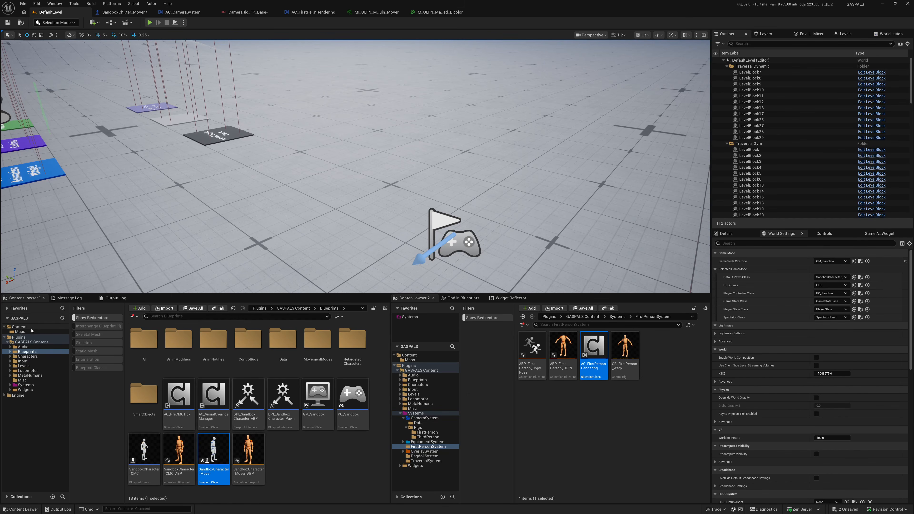
left_click(19, 332)
double_click(144, 341)
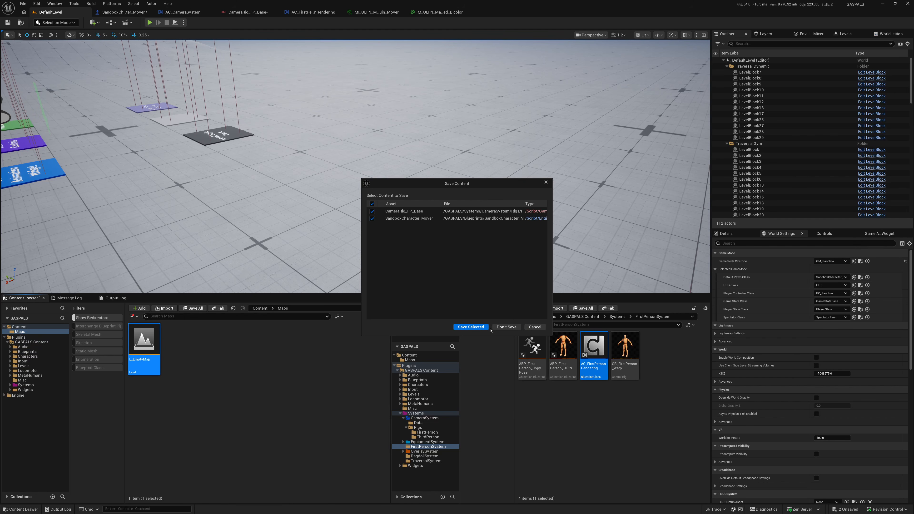
left_click(506, 326)
Play-test the character in L_EmptyMap, look down at the floor, and switch to the first-person view.
key("alt+p")
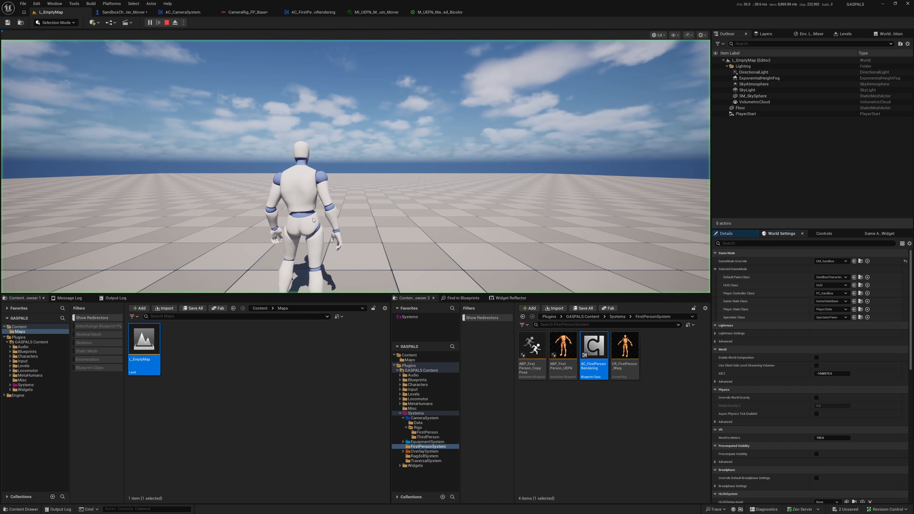
left_click(313, 221)
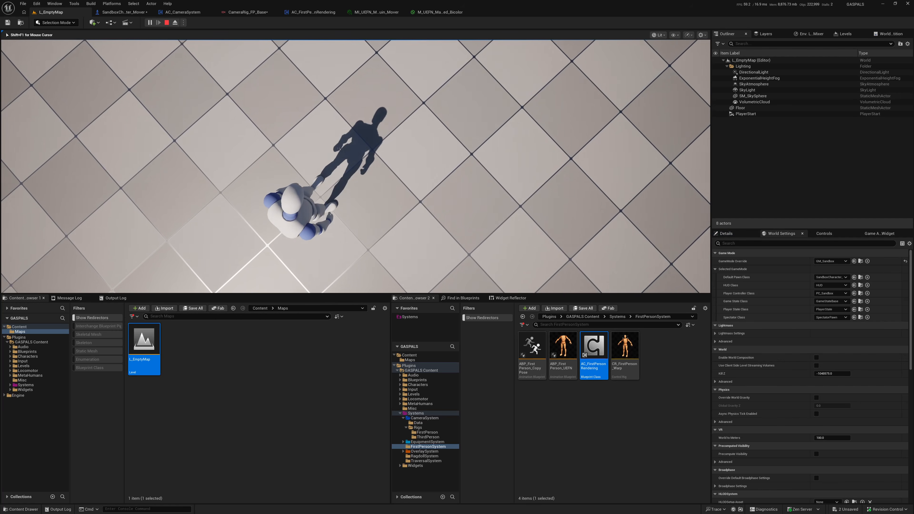
key("v")
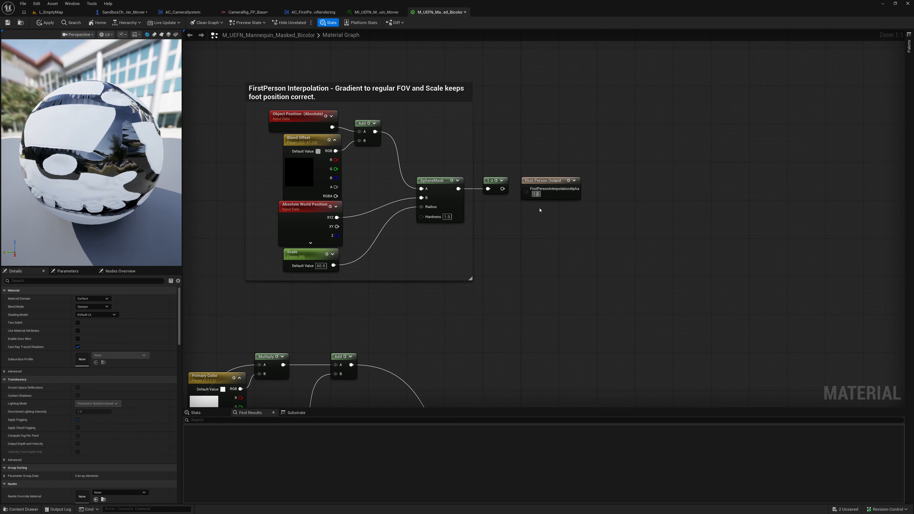
Apply M_UEFN_Mannequin_Masked_Bicolor with FirstPersonInterpolationAlpha disconnected and set to 1.0, and play-test it in L_EmptyMap.
left_click(47, 22)
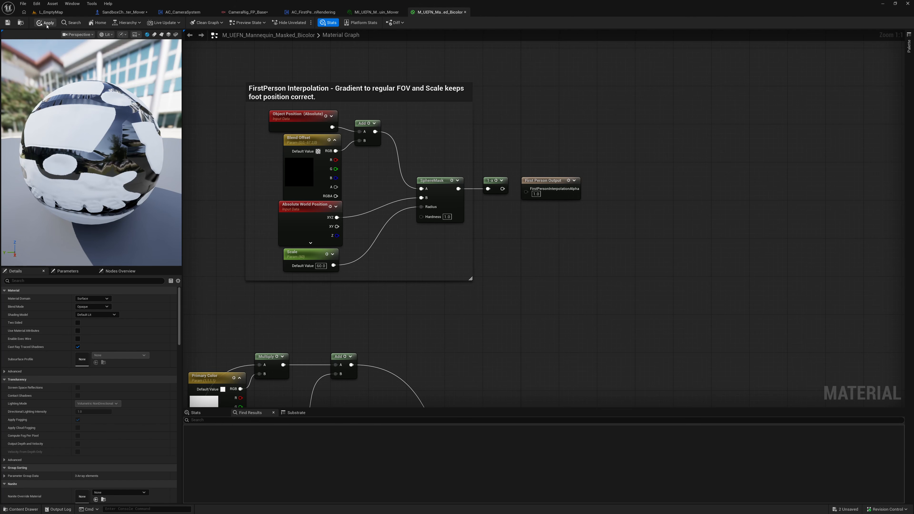
left_click(62, 13)
left_click(149, 22)
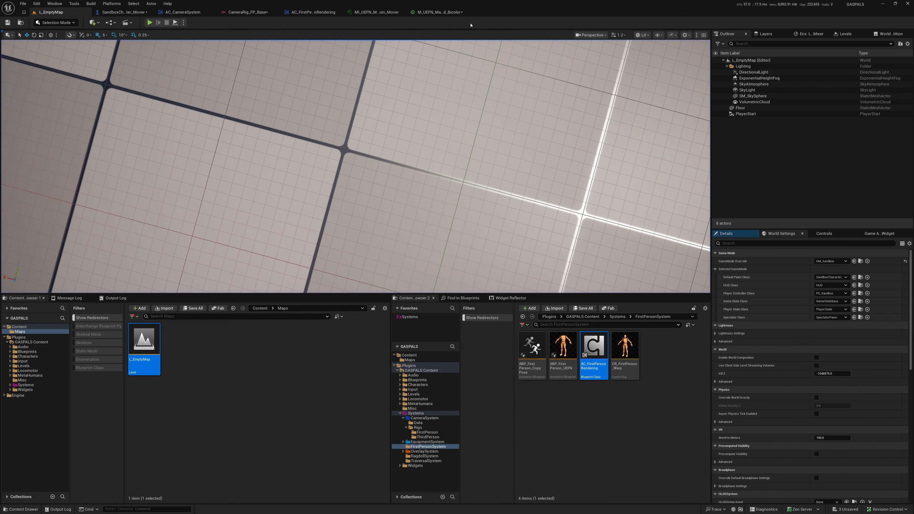
Set the disconnected FirstPersonInterpolationAlpha to 0.0, apply the material, and play-test the first-person body.
left_click(431, 12)
left_click_drag(502, 189, 527, 193)
left_click(502, 189, "alt")
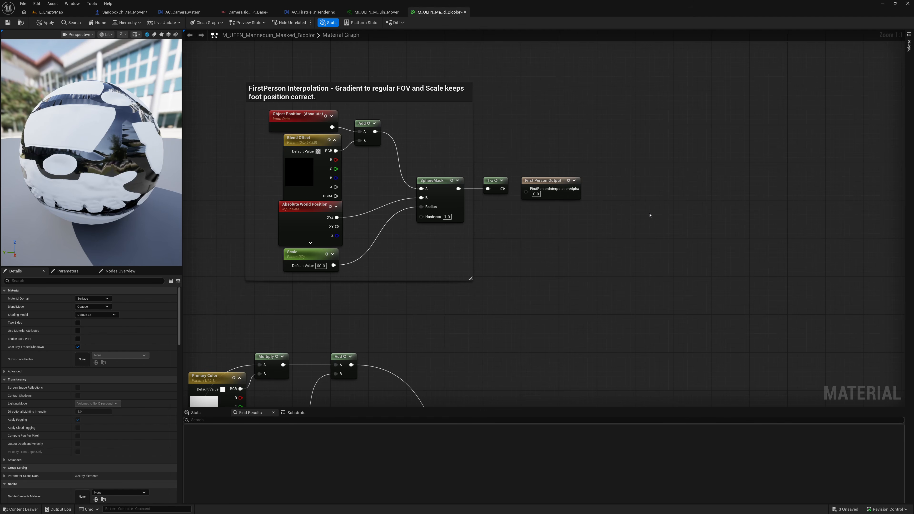
key("alt+p")
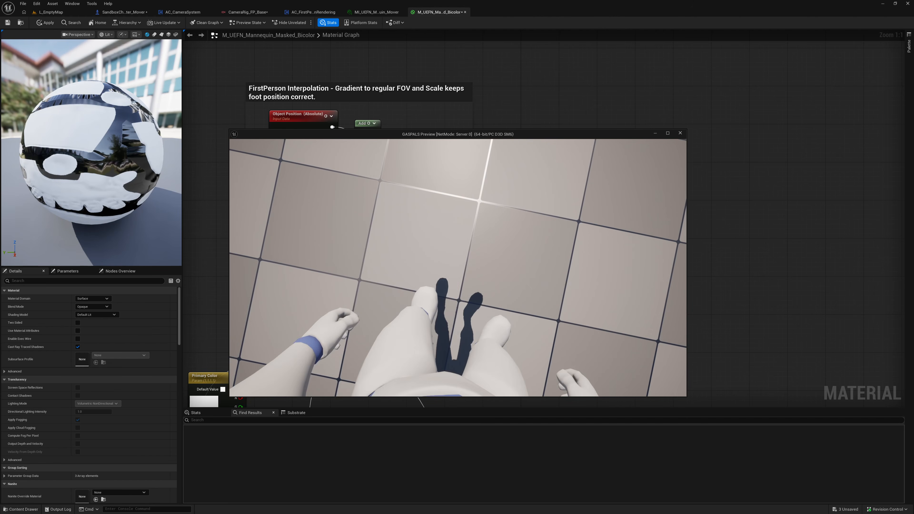
key("Escape")
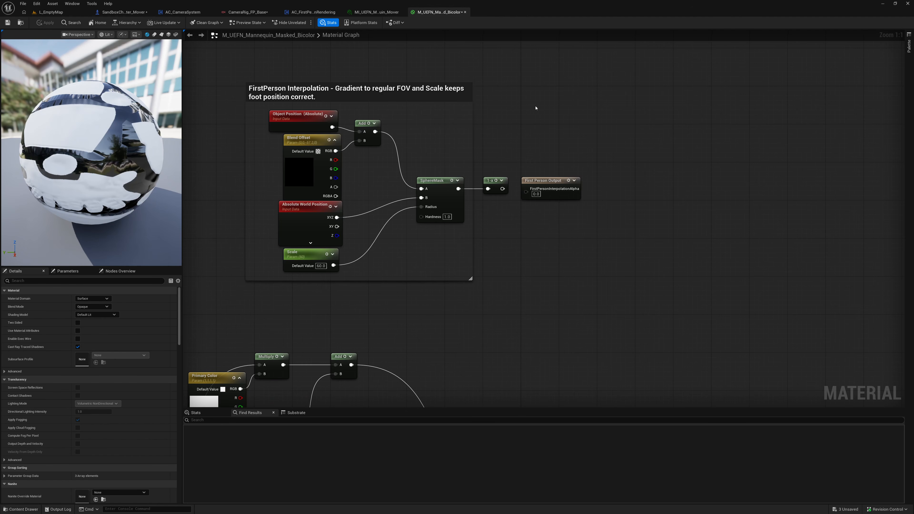
key("alt+p")
Reconnect the 1-x output to FirstPersonInterpolationAlpha, walk in first-person play checking the body and feet, and end the session.
left_click_drag(526, 194, 526, 191)
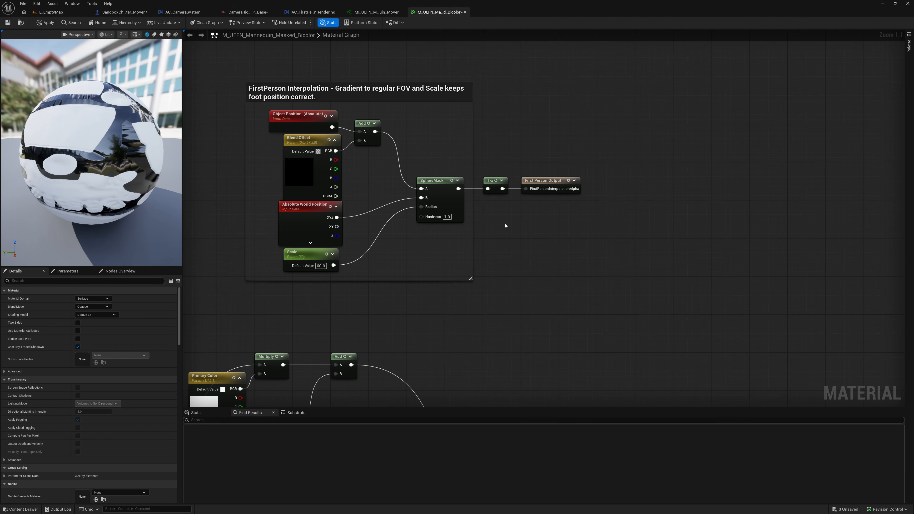
key("alt+p")
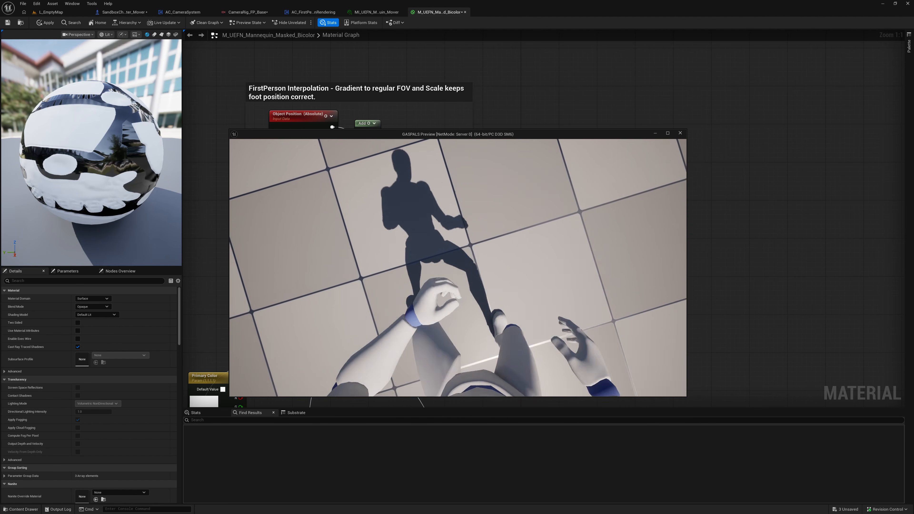
key("w")
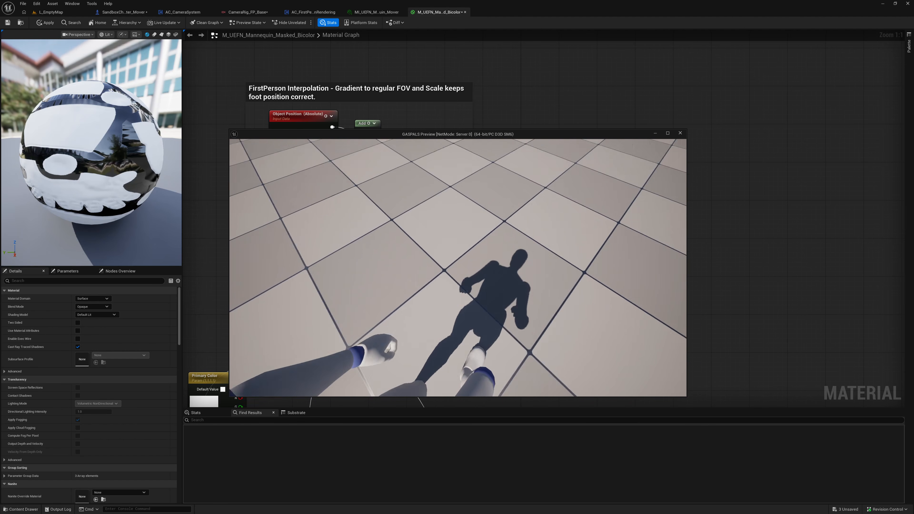
key("w")
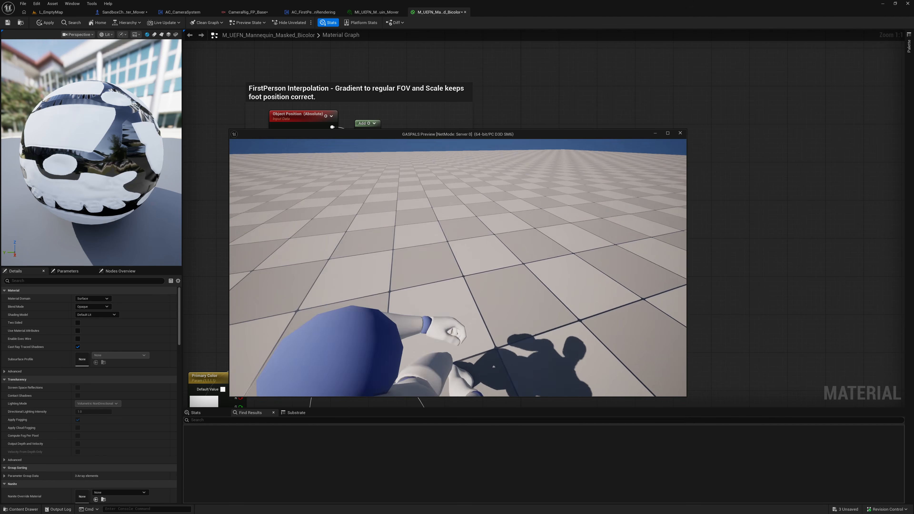
key("w")
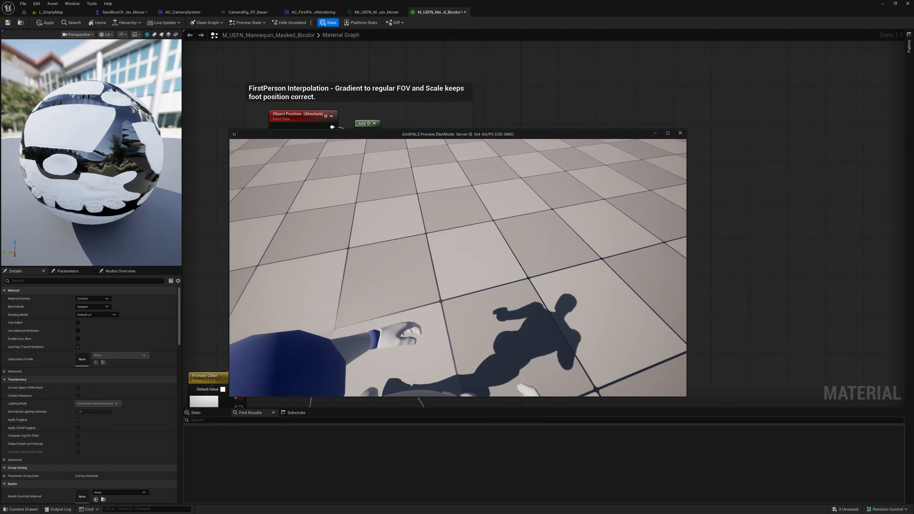
key("w")
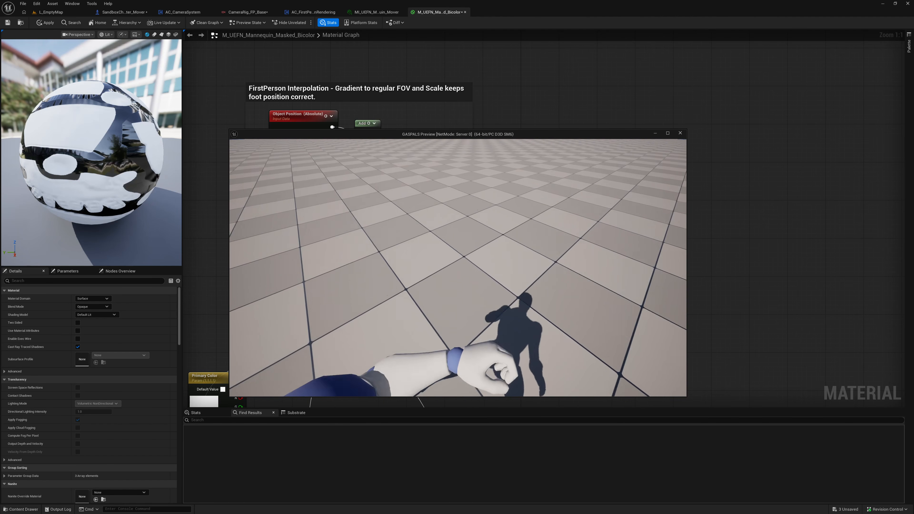
key("Escape")
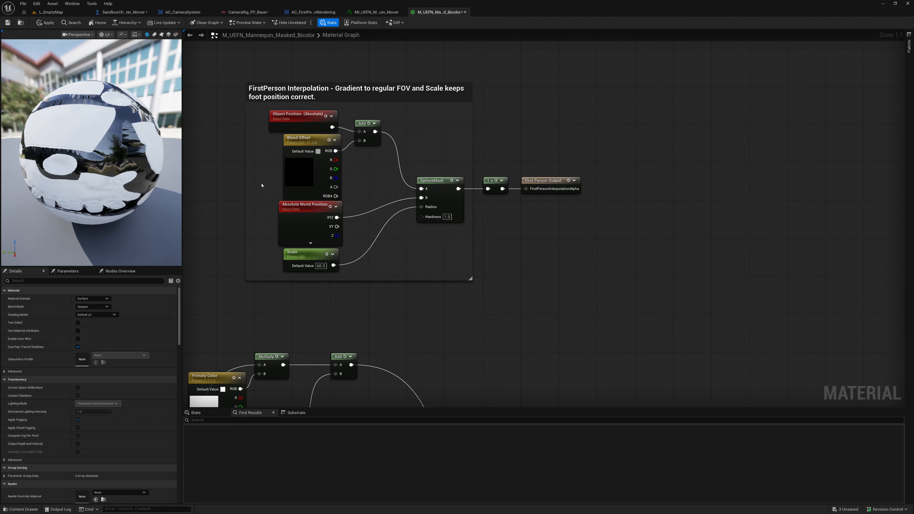
Reset the First Person Field of View of SandboxCharacter_Mover's AC_CameraSystem to its default.
left_click(181, 12)
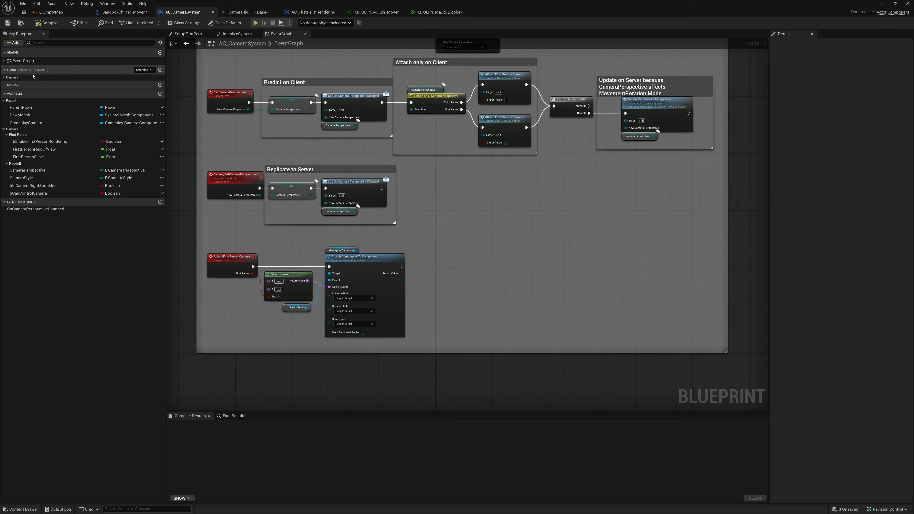
left_click(122, 12)
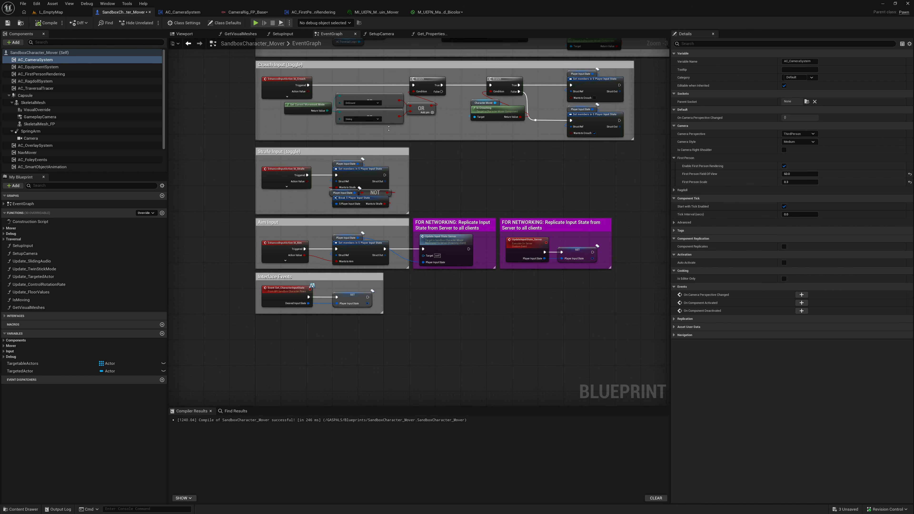
left_click(909, 174)
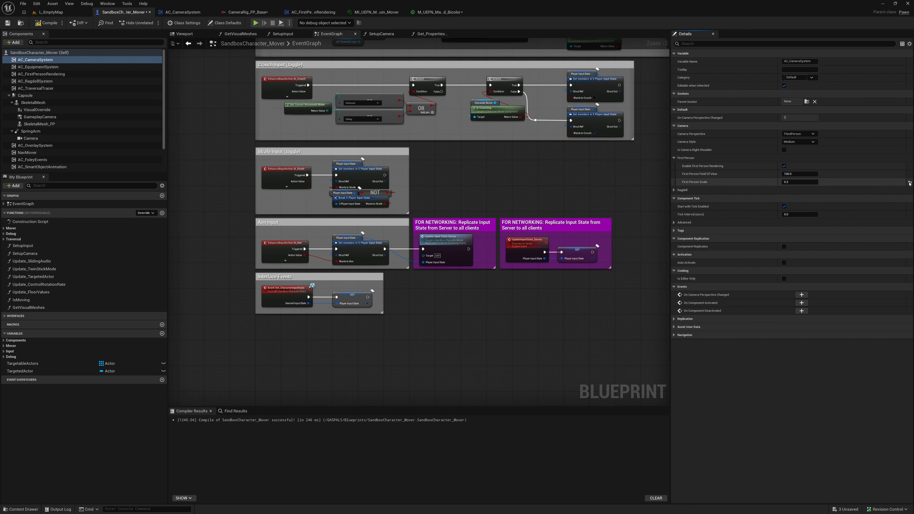
Reset AC_CameraSystem's First Person Scale to its default, and view the SkeletalMesh_FP component of SandboxCharacter_Mover in the viewport.
left_click(909, 182)
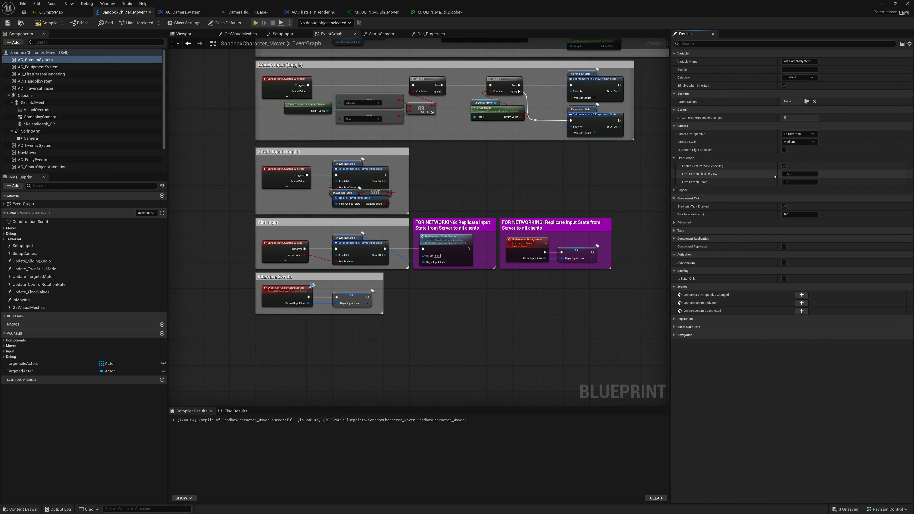
left_click(33, 102)
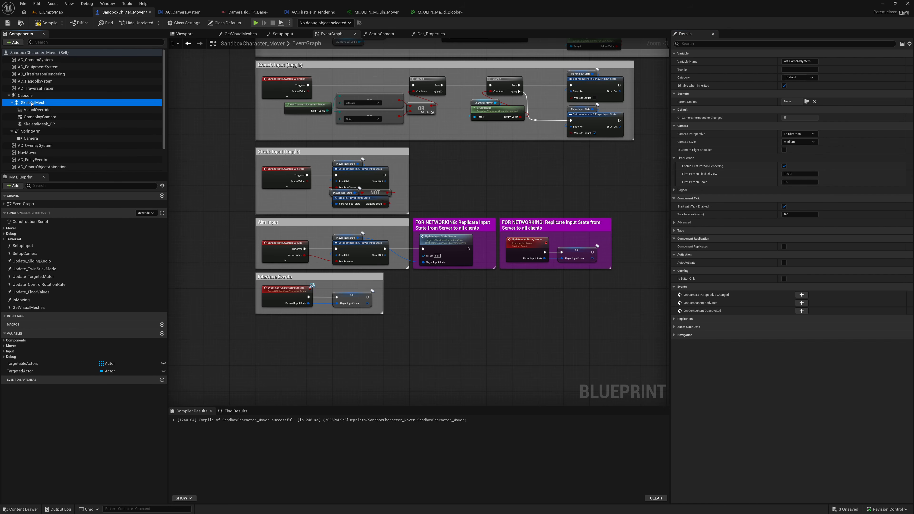
left_click(190, 34)
left_click(41, 117)
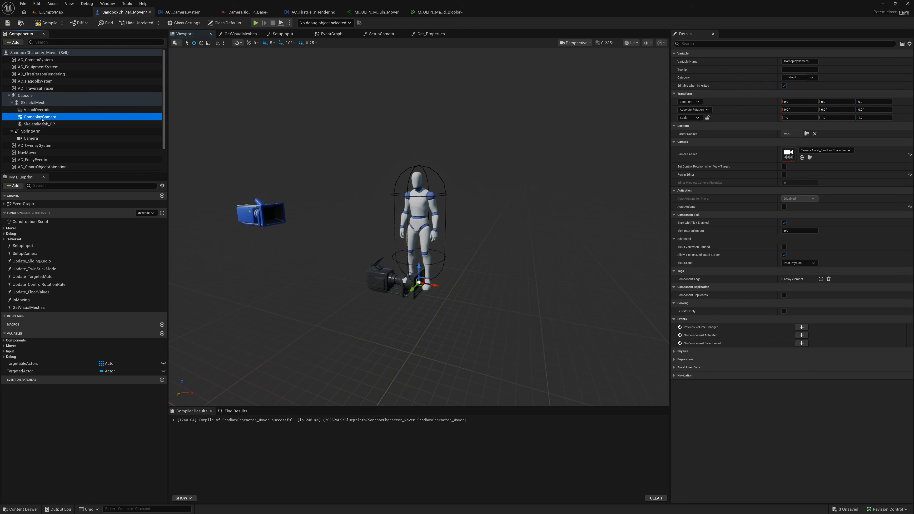
left_click(31, 131)
left_click(39, 124)
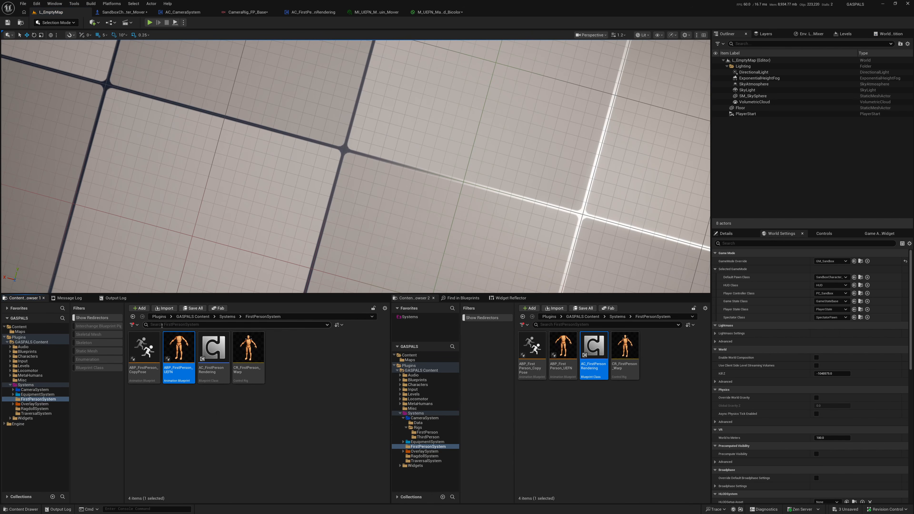
Open ABP_FirstPerson_UEFN and examine its AnimGraph from Copy Pose From Mesh to the Transform (Modify) Bone node for the neck.
double_click(172, 345)
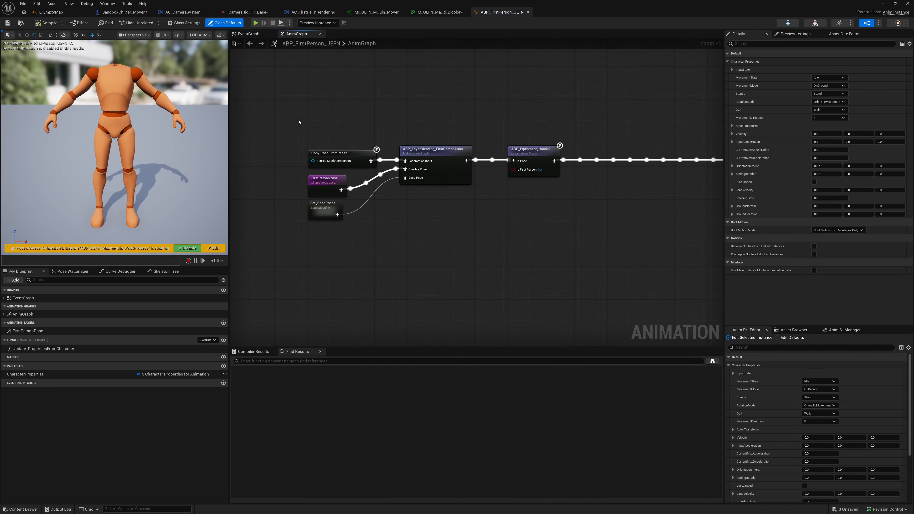
left_click_drag(292, 117, 372, 175)
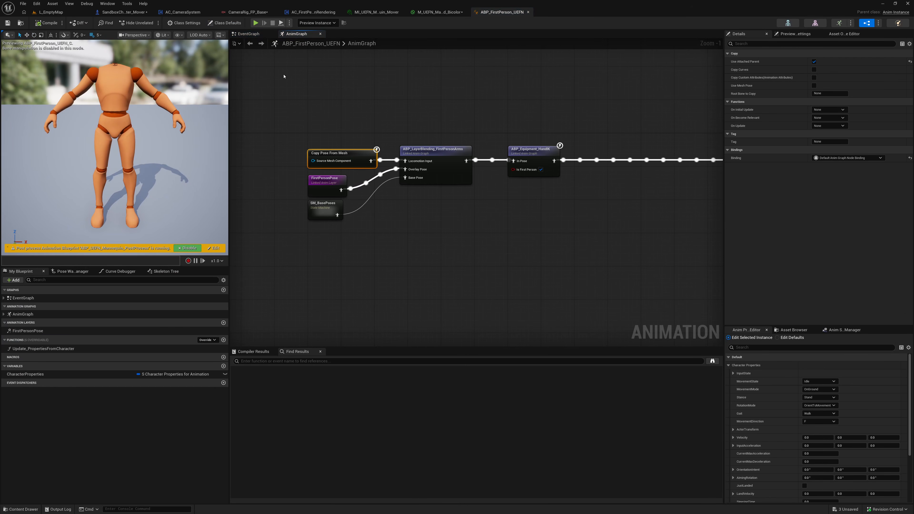
left_click_drag(283, 130, 370, 173)
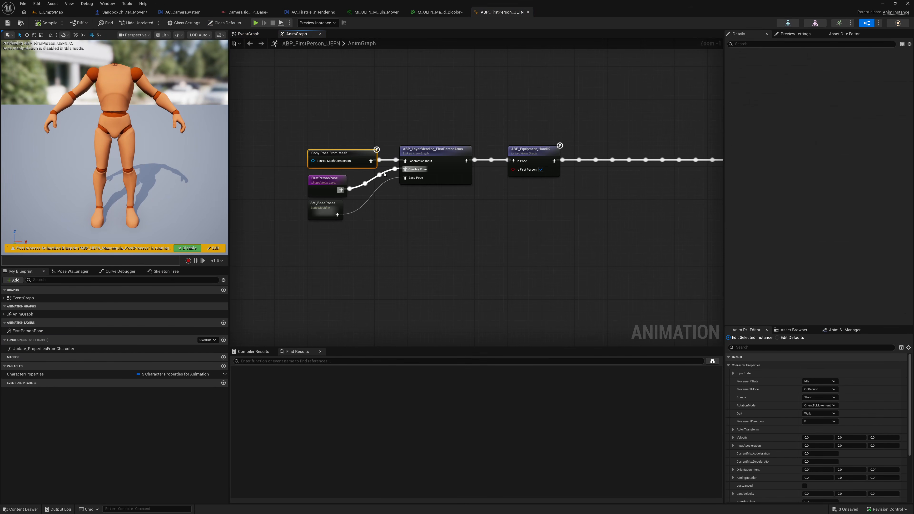
right_click_drag(560, 223, 410, 204)
scroll(410, 204, "down", 2)
scroll(475, 158, "up", 3)
left_click_drag(416, 115, 610, 248)
left_click(529, 152)
scroll(449, 208, "down", 2)
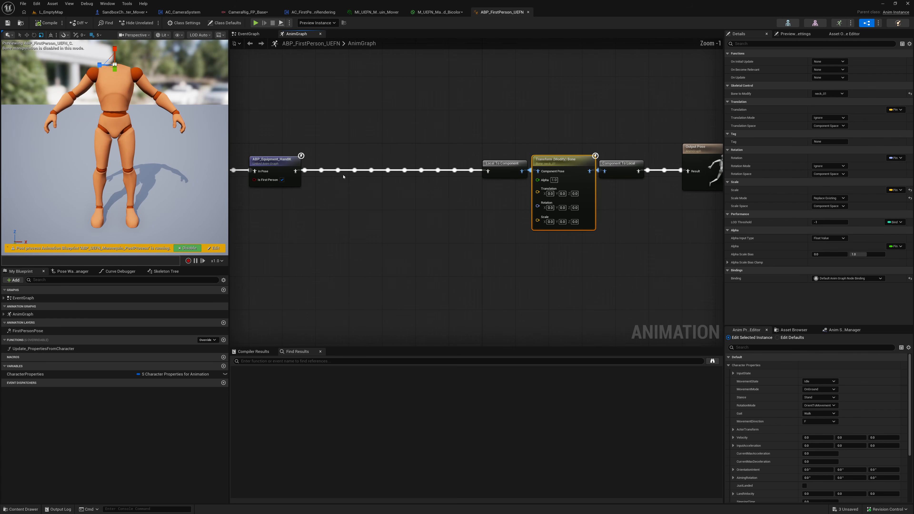
Bypass the neck's Transform (Modify) Bone by wiring ABP_Equipment_HandIK straight to the Output Pose, and compile.
left_click_drag(295, 171, 688, 171)
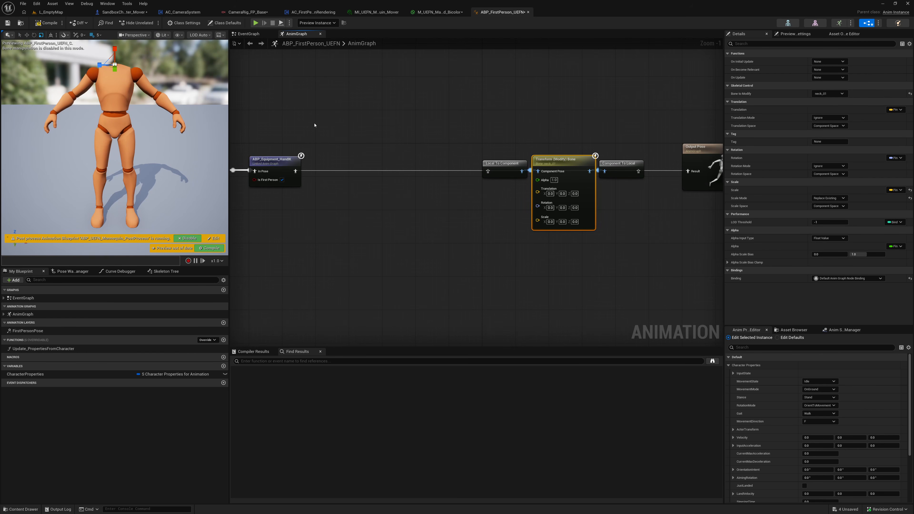
left_click(48, 24)
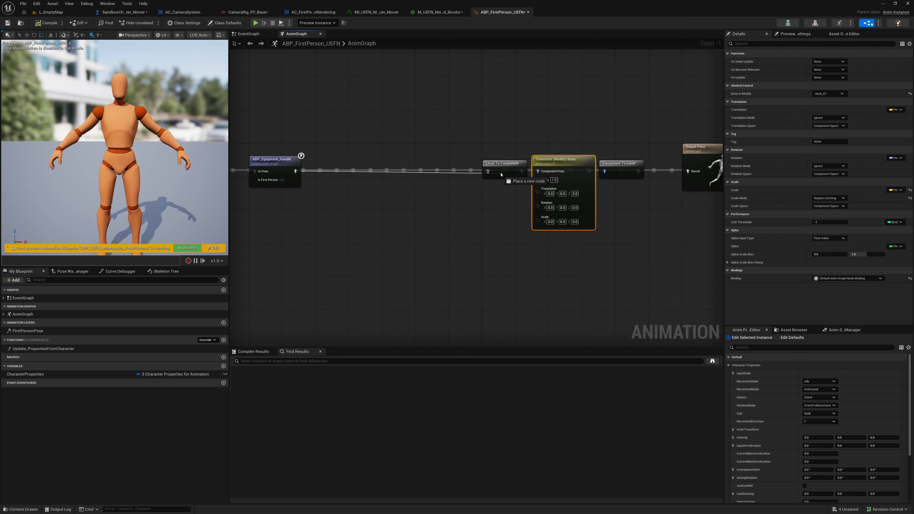
Rewire ABP_Equipment_HandIK into Local To Component and Component To Local into the Output Pose, and compile.
left_click_drag(501, 175, 490, 172)
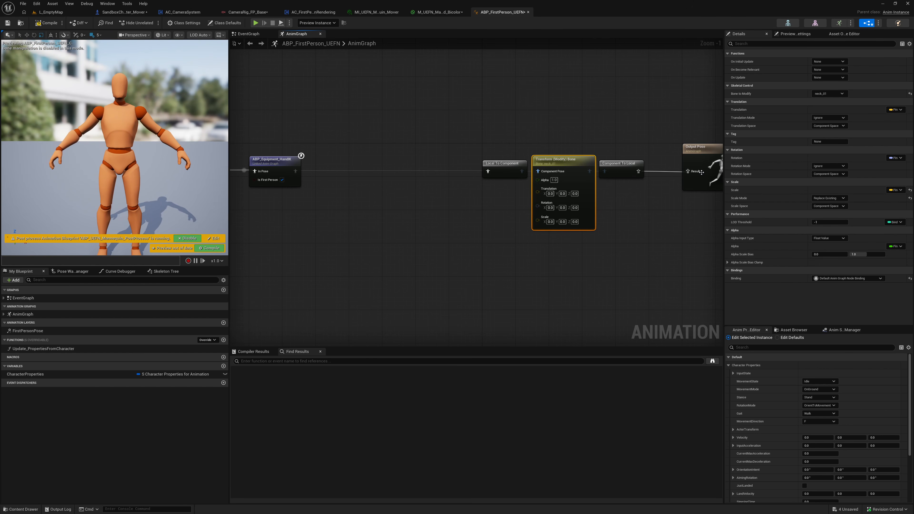
left_click_drag(687, 171, 687, 176)
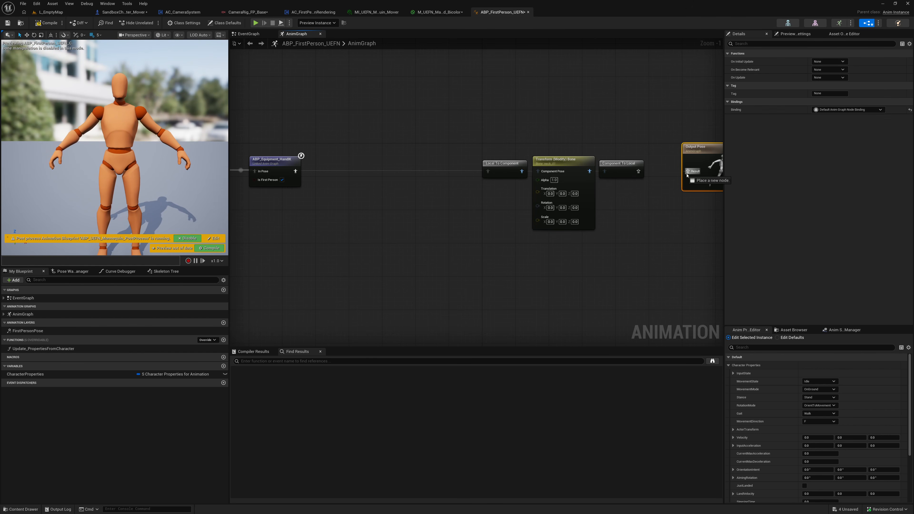
left_click(58, 23)
Review the complete AnimGraph chain, and return to SandboxCharacter_Mover to view SkeletalMesh_FP in the viewport.
scroll(467, 128, "down", 3)
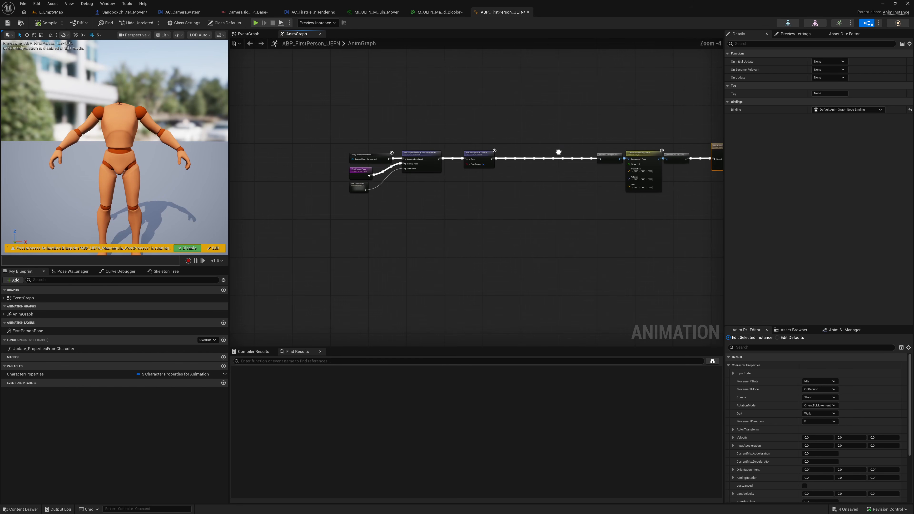
left_click_drag(320, 127, 547, 228)
left_click(546, 228)
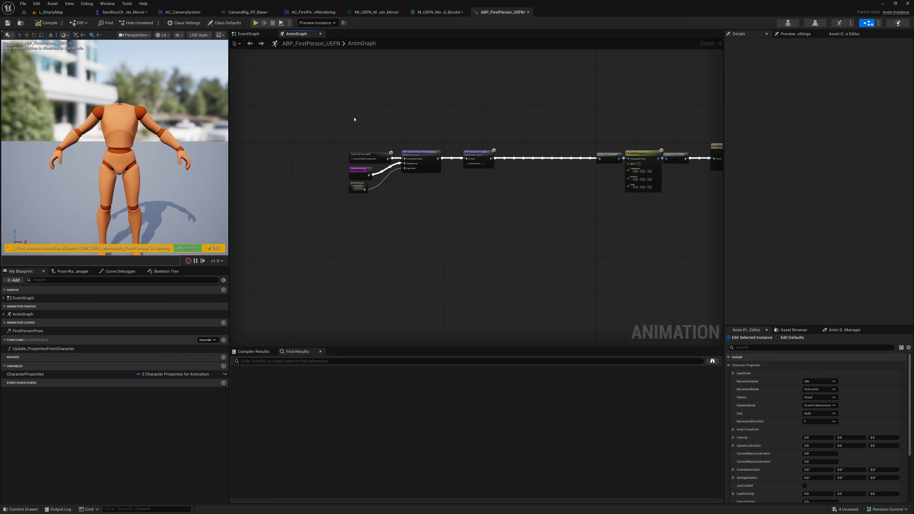
scroll(342, 130, "down", 1)
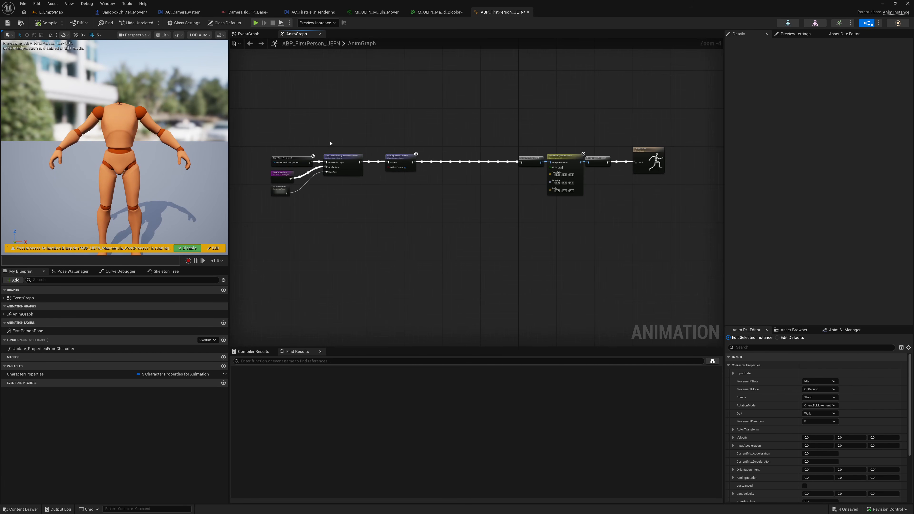
left_click(113, 14)
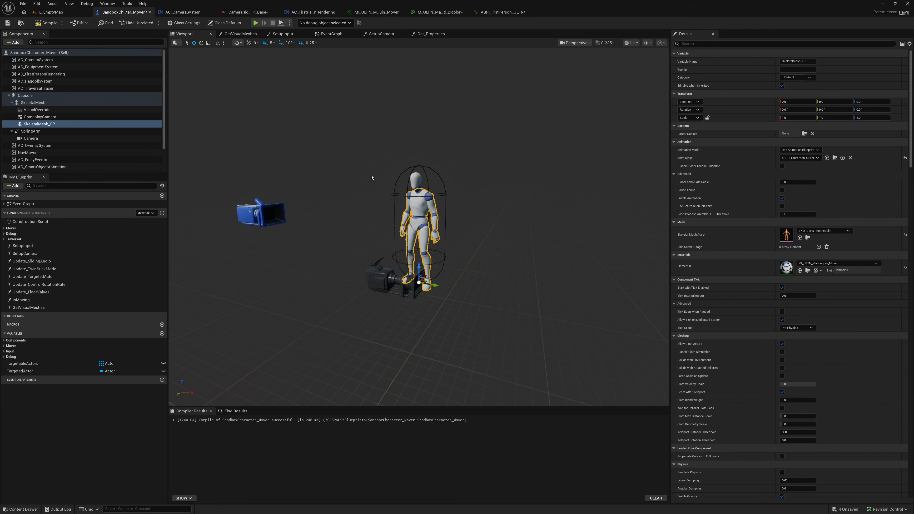
right_click_drag(371, 169, 396, 179)
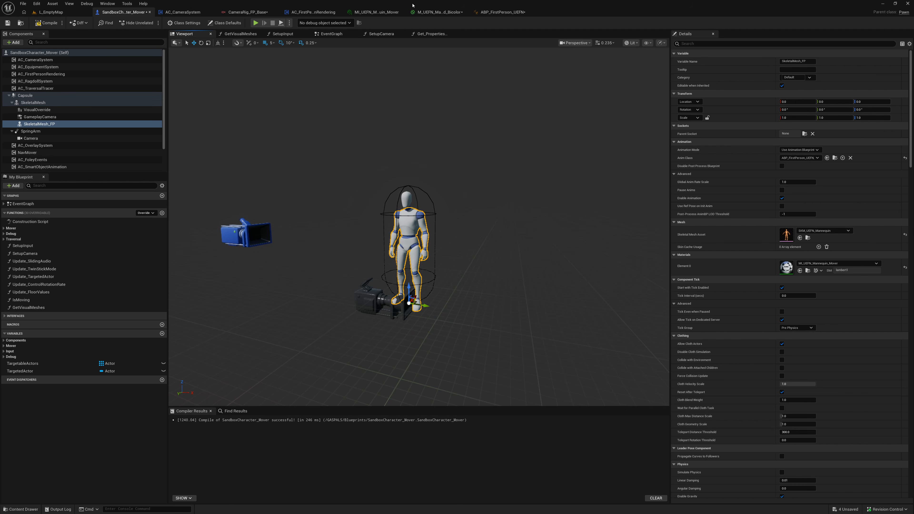
Examine AC_FirstPersonRendering's EventGraph, from the camera system validity check to the perspective change binding and primitive initialization.
left_click(308, 13)
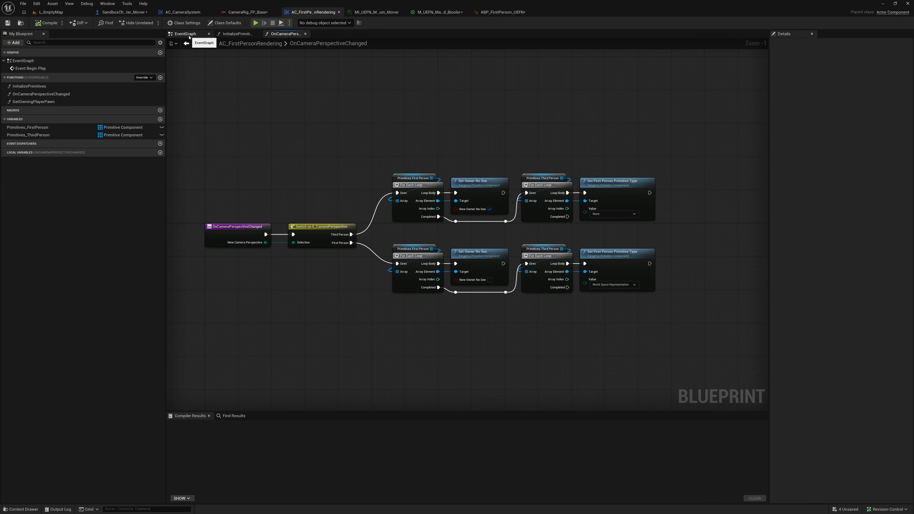
left_click(236, 34)
left_click(189, 34)
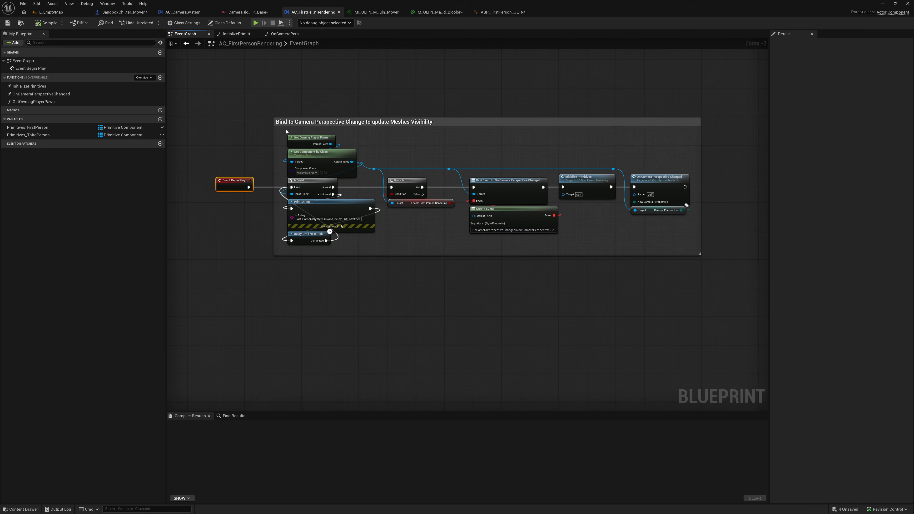
left_click_drag(270, 97, 438, 279)
left_click(439, 279)
left_click_drag(561, 243, 524, 217)
left_click(575, 225)
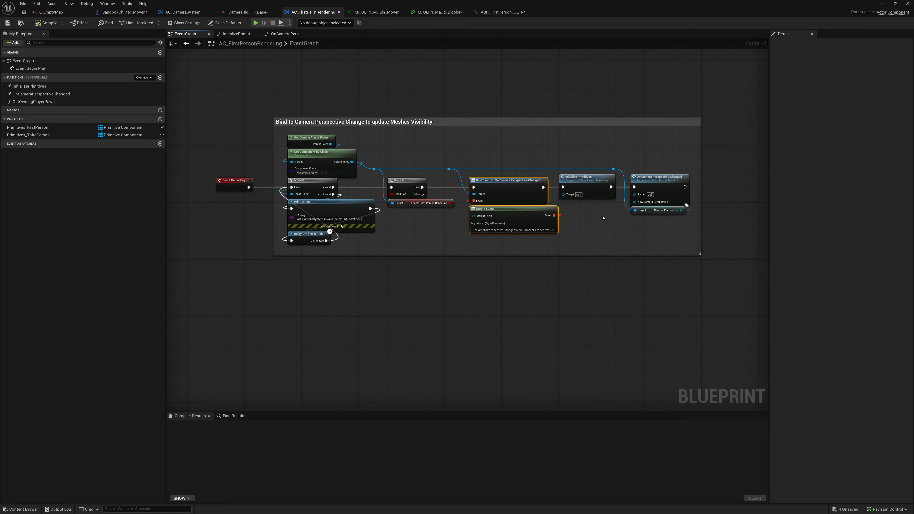
right_click_drag(604, 218, 470, 222)
left_click_drag(528, 231, 443, 156)
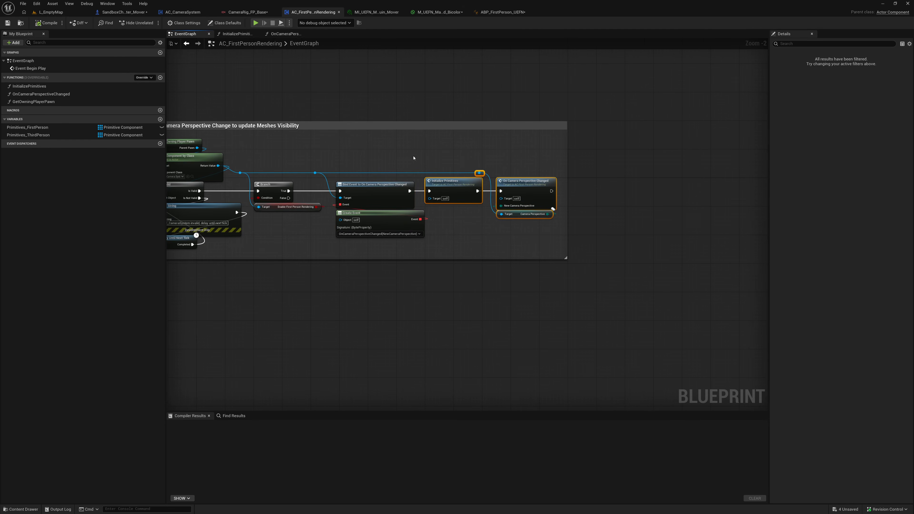
right_click_drag(414, 158, 464, 163)
Open the InitializePrimitives function and examine how it clears both arrays and sorts meshes by their FirstPerson and ThirdPerson tags.
double_click(513, 189)
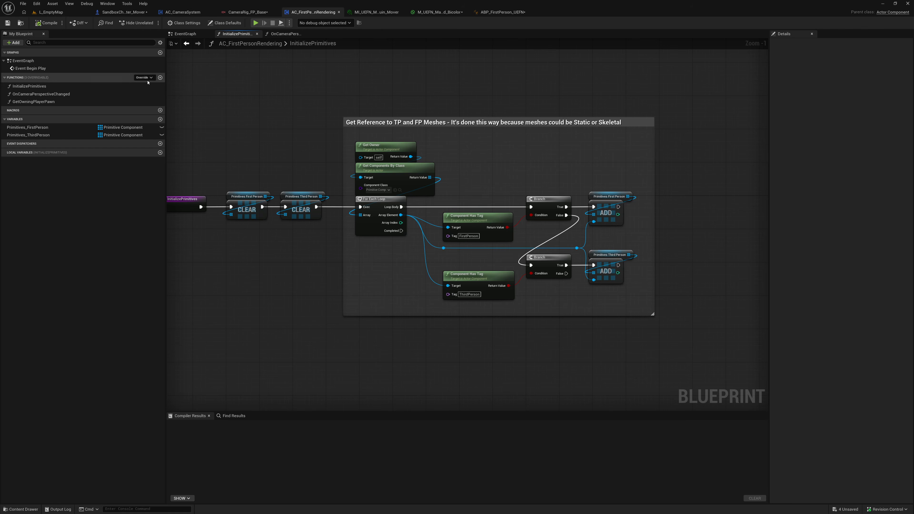
mouse_move(181, 95)
left_mouse_down()
mouse_move(653, 339)
mouse_move(679, 331)
mouse_move(304, 116)
mouse_move(210, 92)
mouse_move(185, 88)
mouse_move(185, 95)
left_mouse_up()
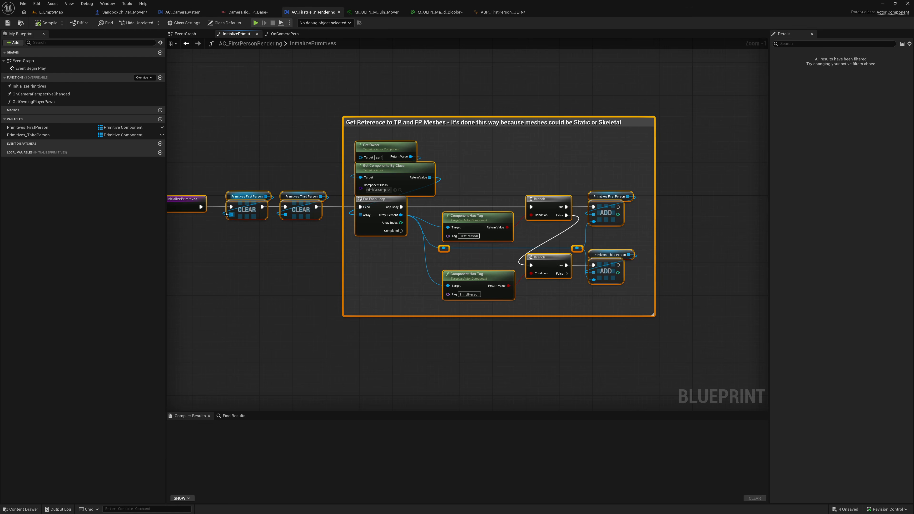
left_click_drag(219, 183, 288, 236)
left_click(281, 174)
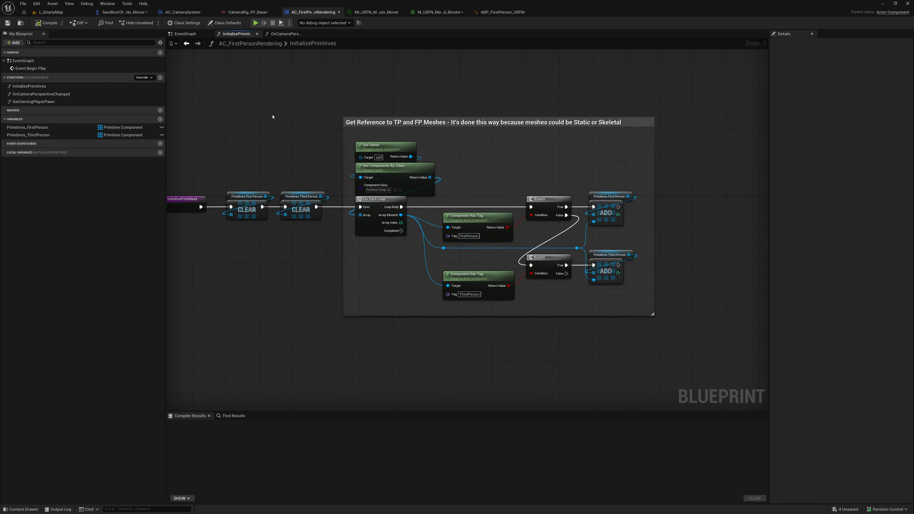
Filter the details by "tag" to check the Component Tags of SkeletalMesh and SkeletalMesh_FP in SandboxCharacter_Mover.
left_click(120, 12)
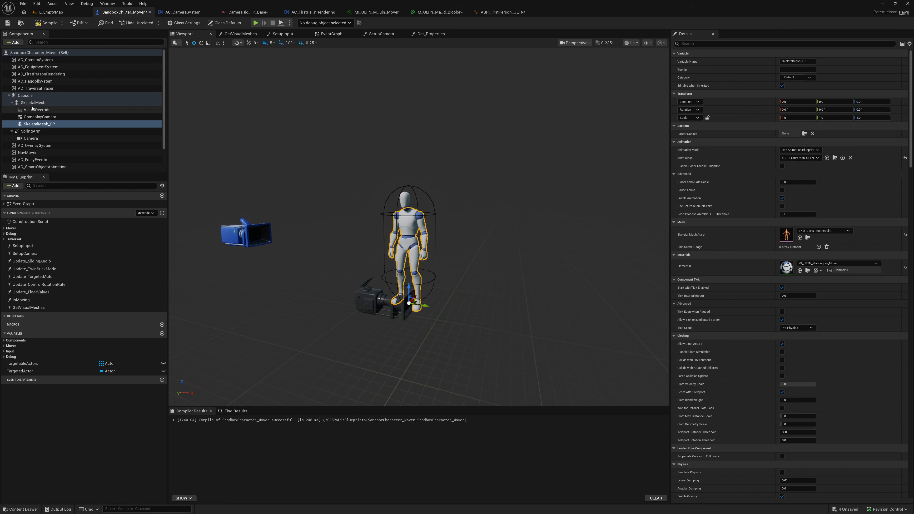
left_click(787, 47)
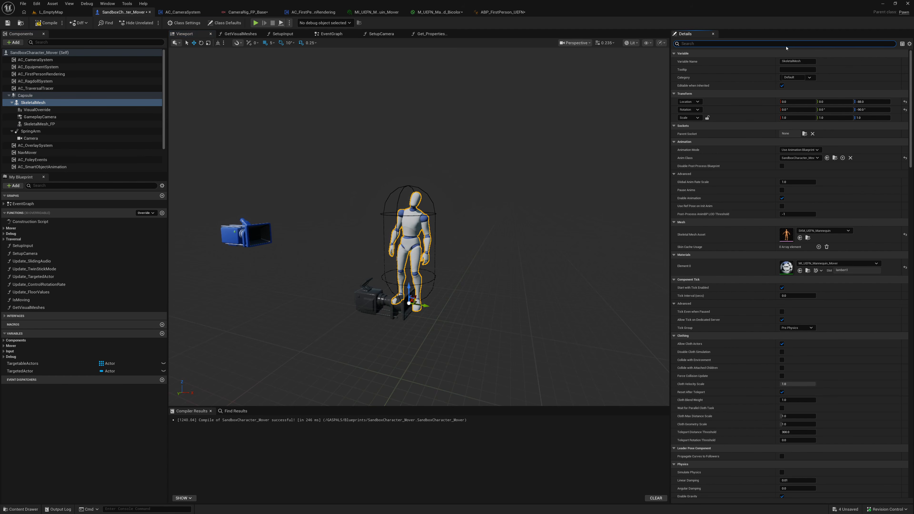
type("tag")
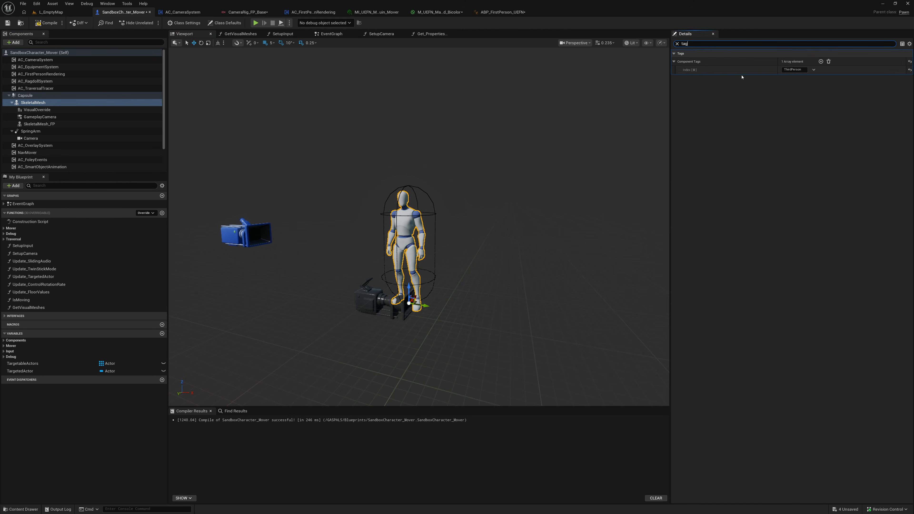
left_click(39, 124)
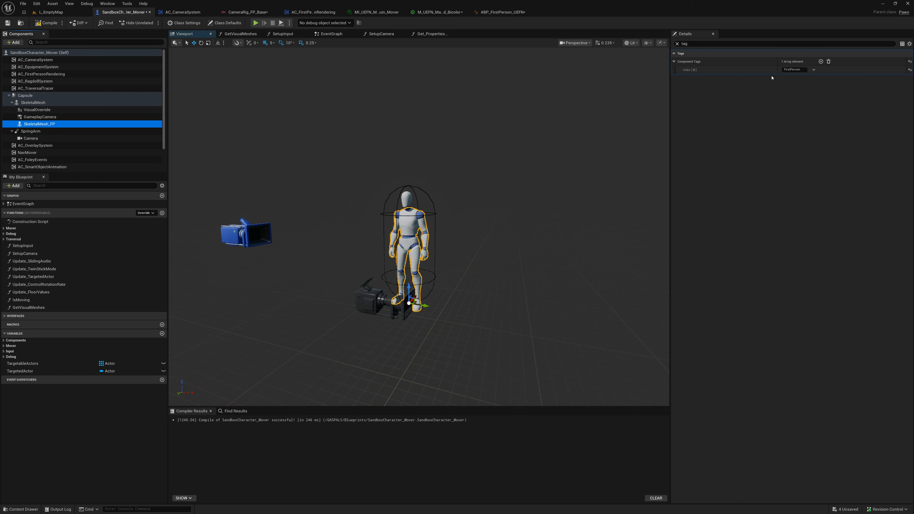
Open the BP_Equipment_Rifle blueprint from the Actors folder of EquipmentSystem.
left_click(50, 12)
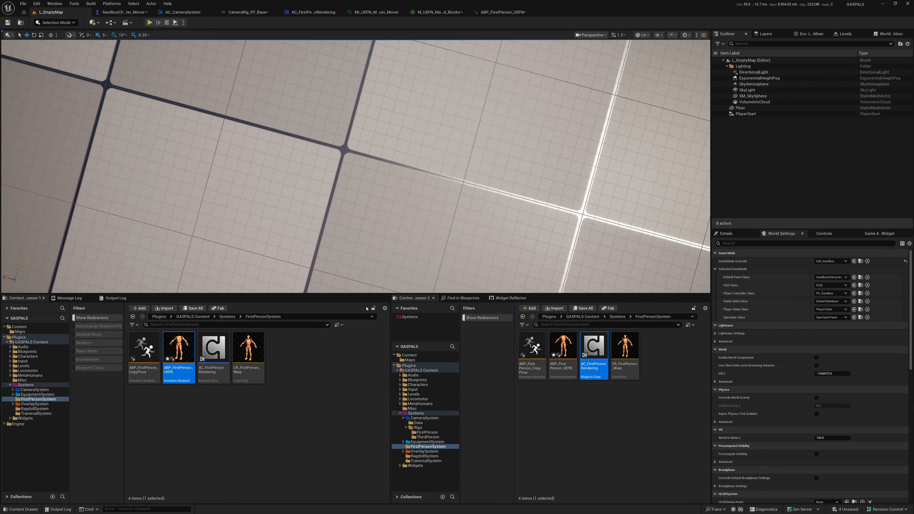
left_click(615, 317)
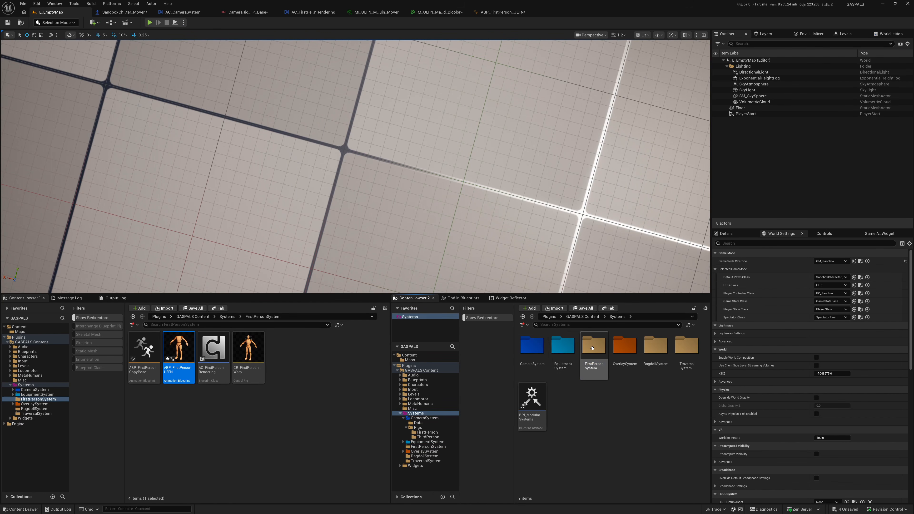
double_click(563, 349)
left_click(534, 353)
double_click(534, 354)
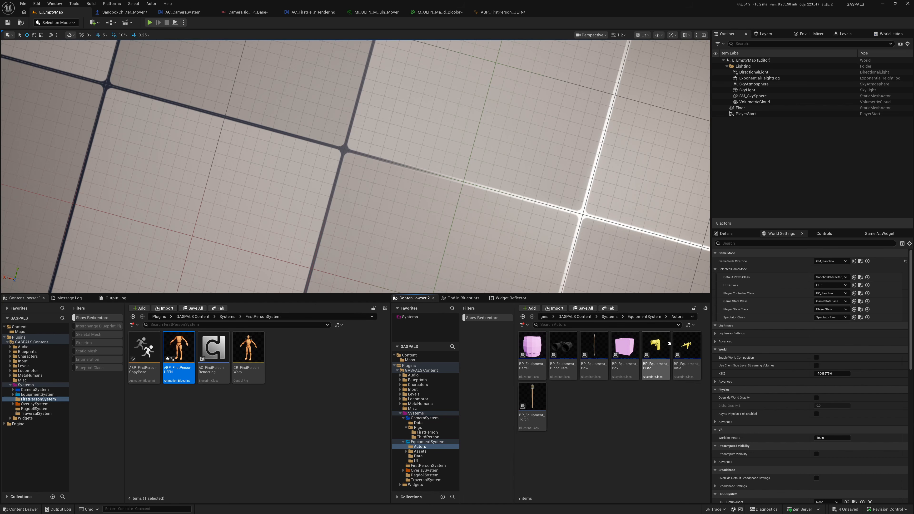
double_click(687, 348)
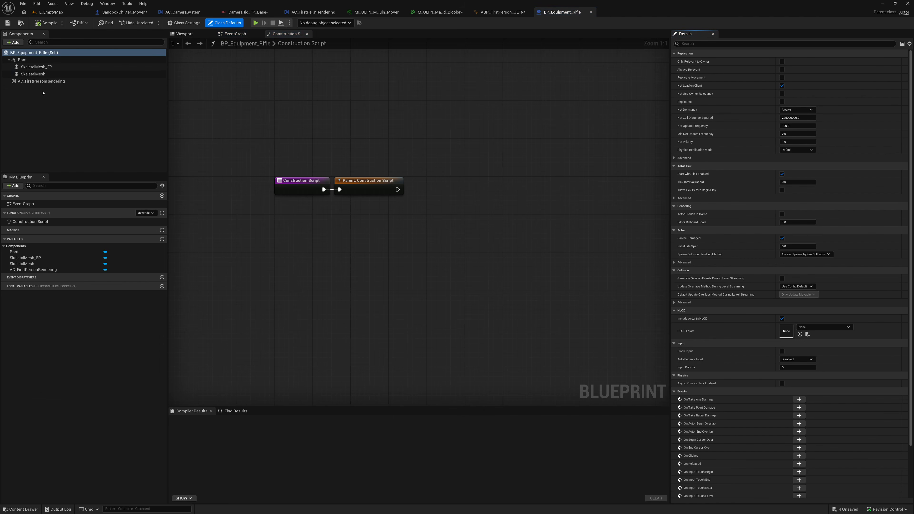
Select the rifle's AC_FirstPersonRendering component, and check SkeletalMesh's Component Tags by filtering its details with "tag".
left_click(22, 81)
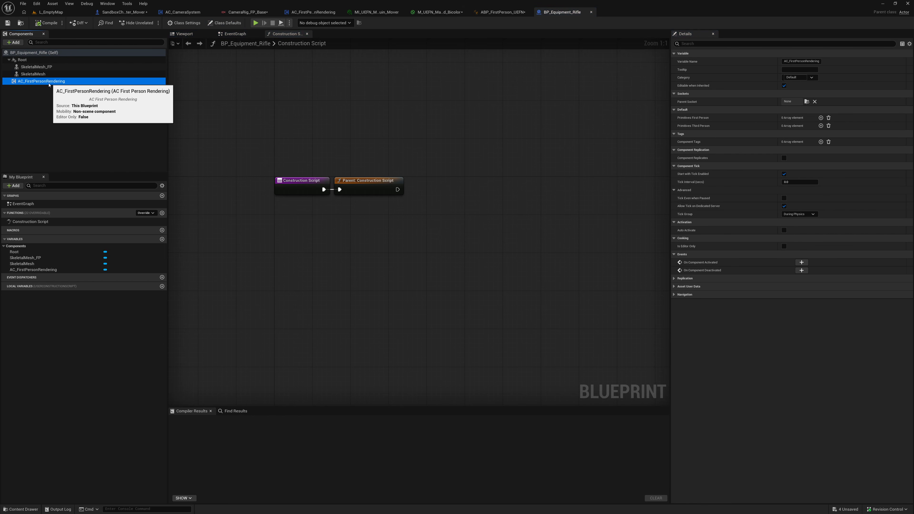
left_click(22, 73)
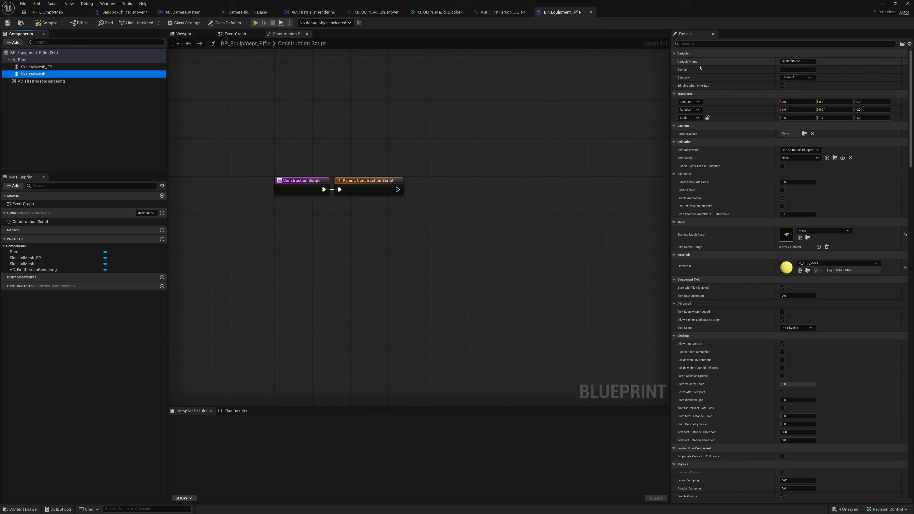
left_click(713, 44)
type("tag")
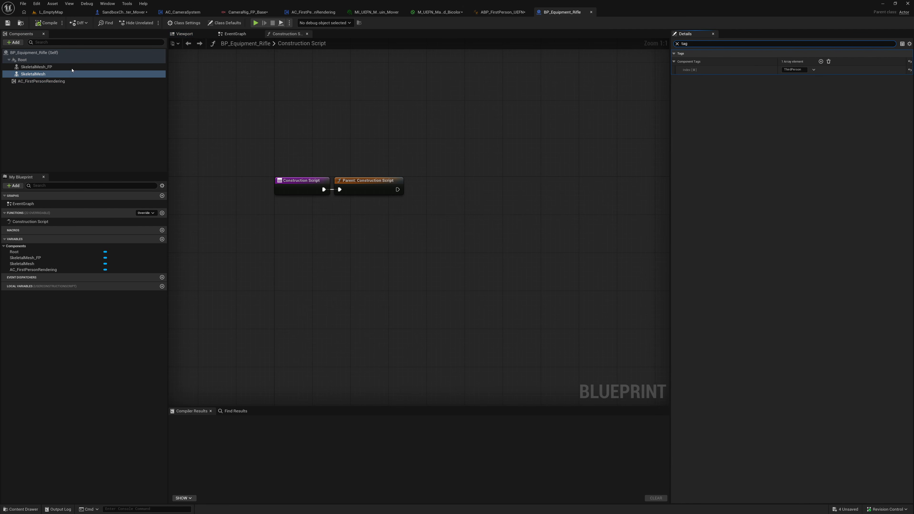
Compare the Component Tags of SkeletalMesh_FP and SkeletalMesh in the rifle blueprint.
left_click(36, 67)
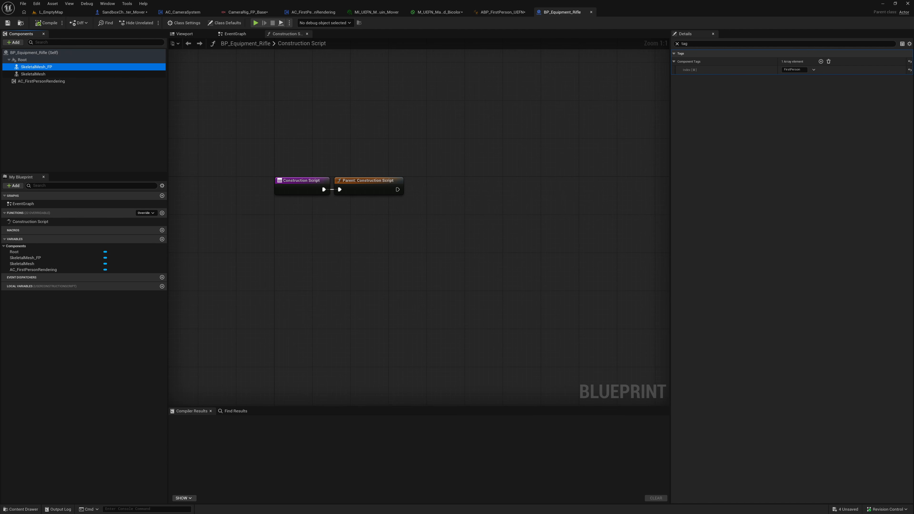
left_click(31, 74)
left_click(31, 68)
left_click(33, 74)
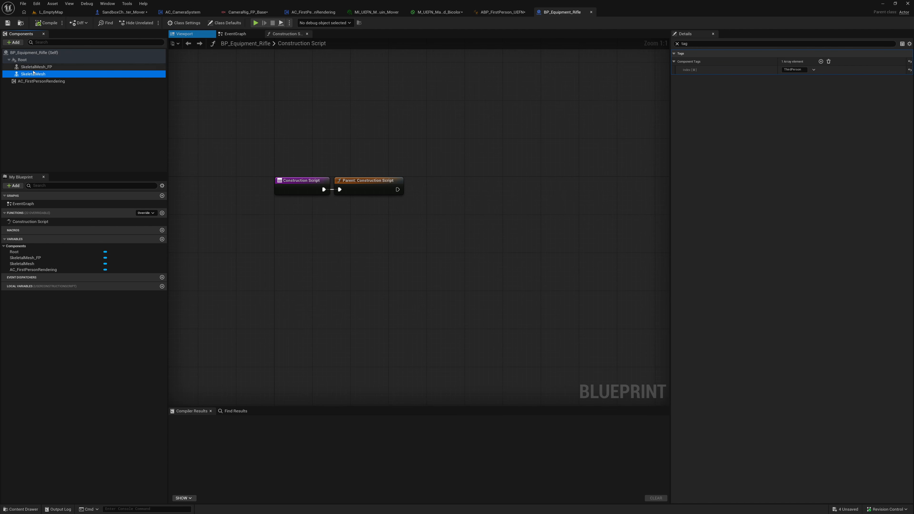
left_click(34, 67)
left_click(33, 76)
left_click(33, 67)
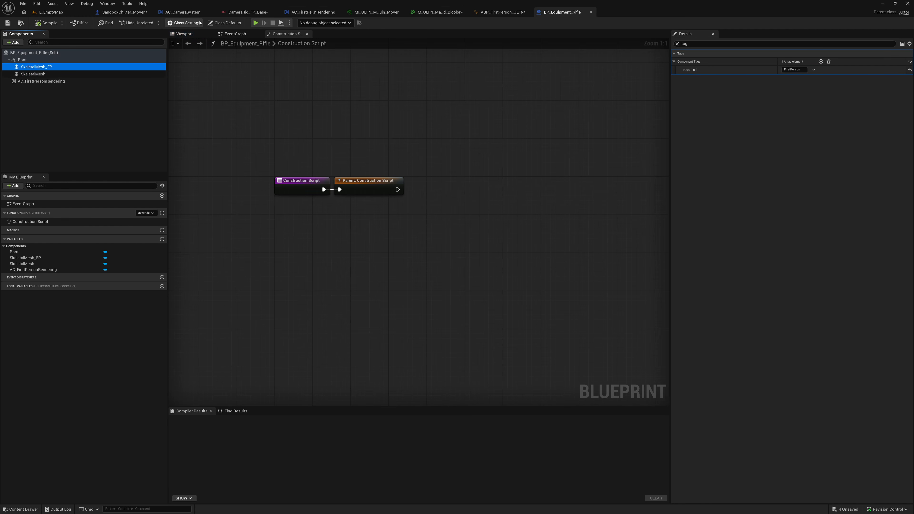
Review the InitializePrimitives function of AC_FirstPersonRendering and the Set First Person Primitive Type nodes in its OnCameraPerspectiveChanged function.
left_click(313, 12)
scroll(260, 105, "down", 1)
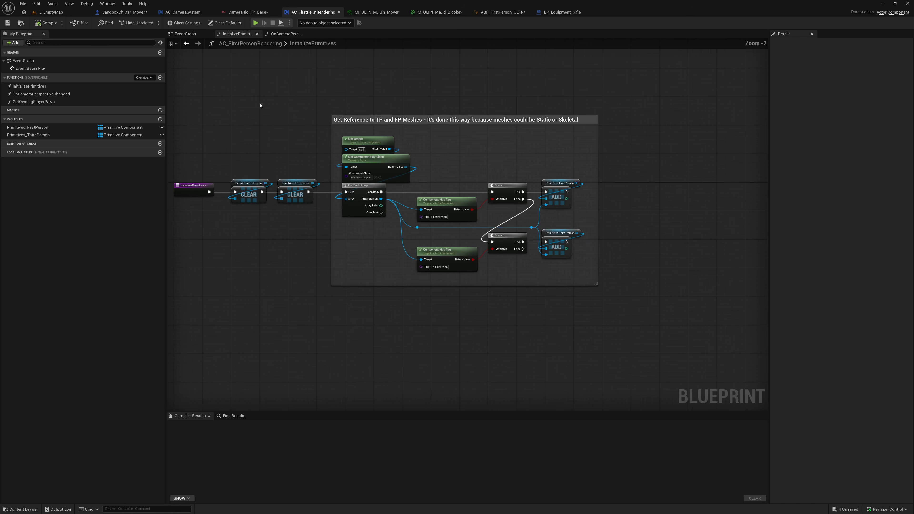
left_click_drag(178, 99, 604, 301)
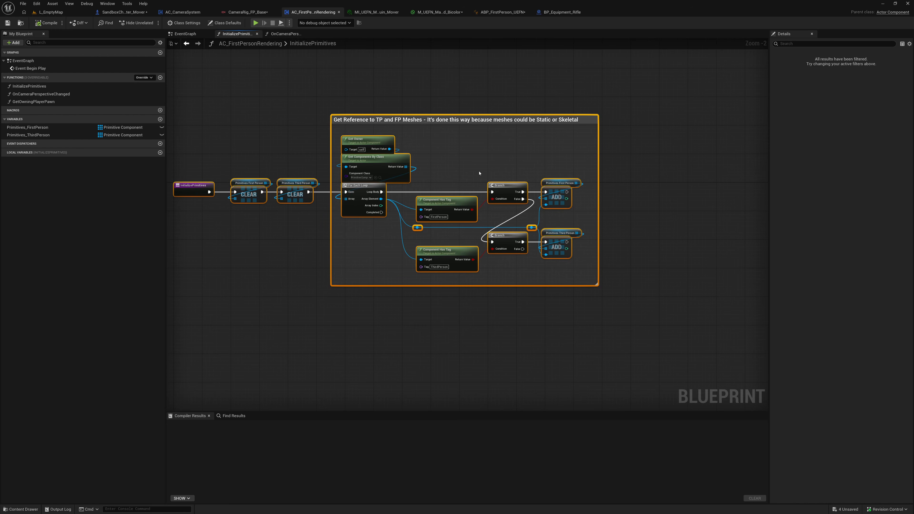
left_click(286, 33)
left_click_drag(305, 146, 591, 304)
left_click_drag(514, 156, 614, 302)
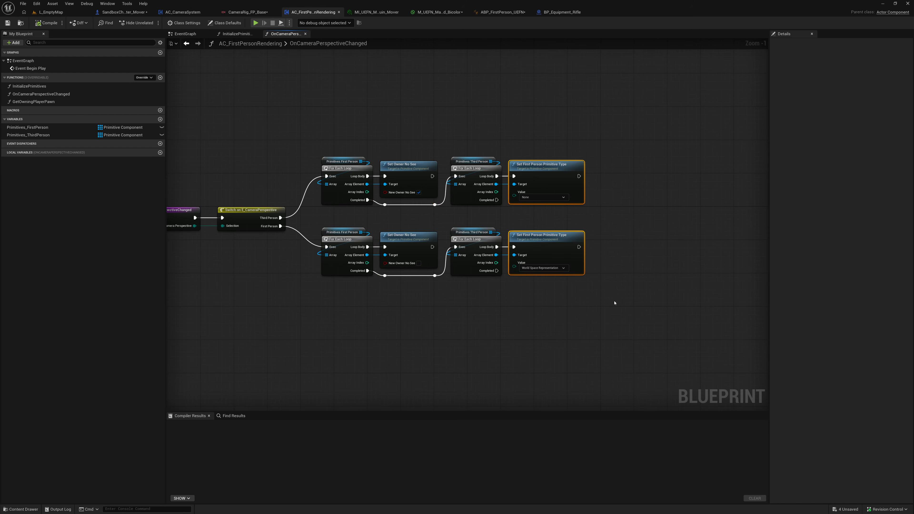
left_click(614, 302)
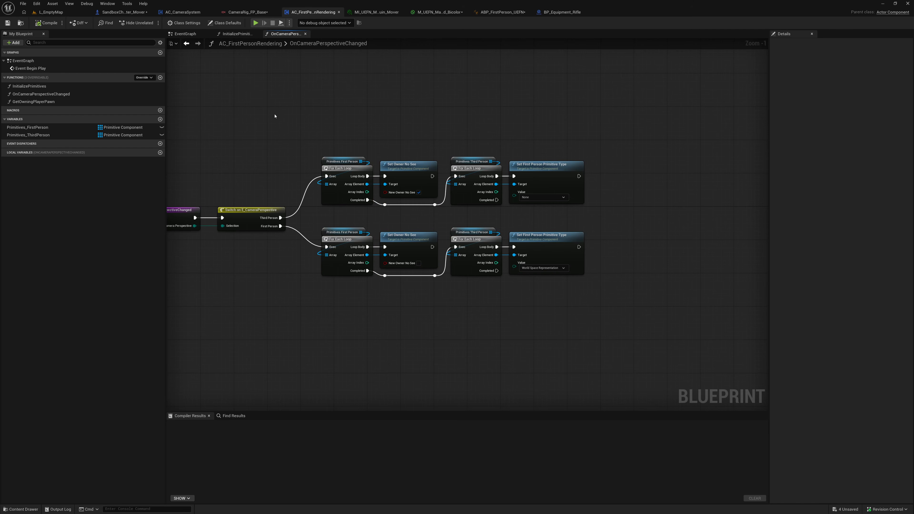
Select the components from SkeletalMesh through SkeletalMesh_FP in SandboxCharacter_Mover to point out its mesh hierarchy.
left_click(562, 12)
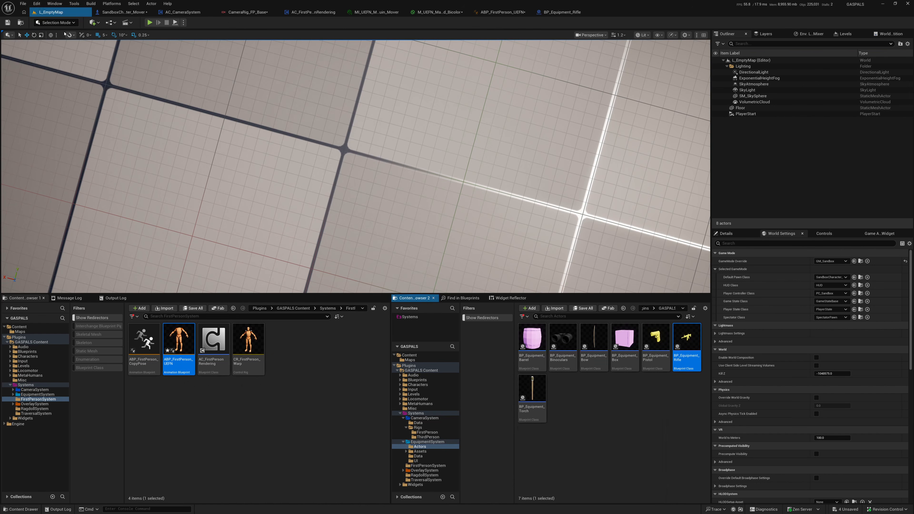
left_click(51, 12)
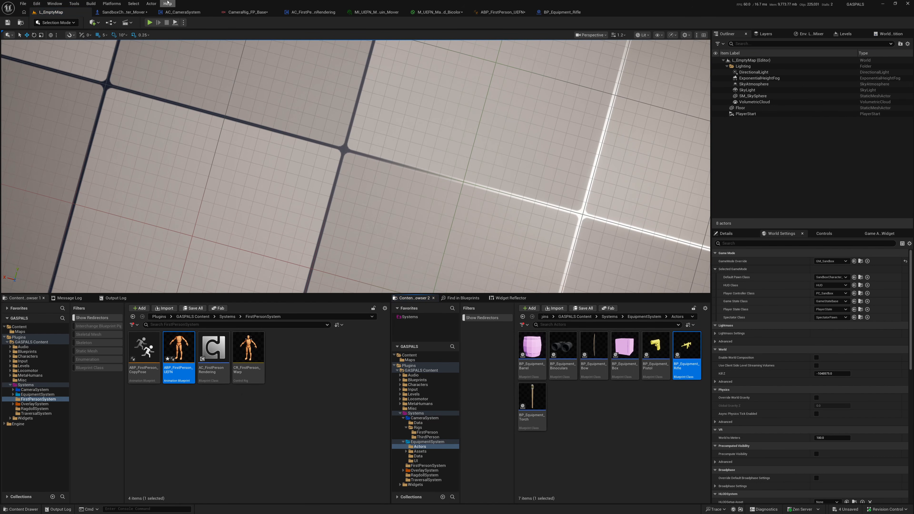
left_click(122, 12)
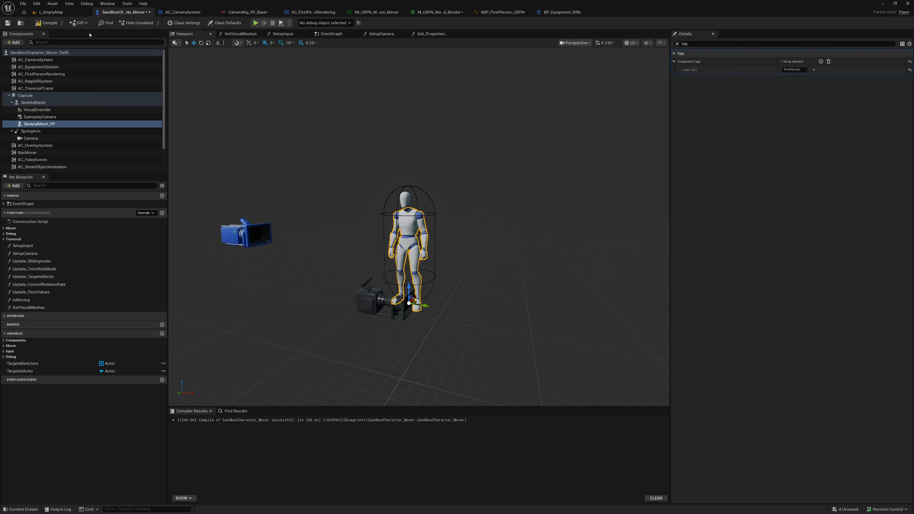
left_click(32, 103)
left_click(46, 125, "shift")
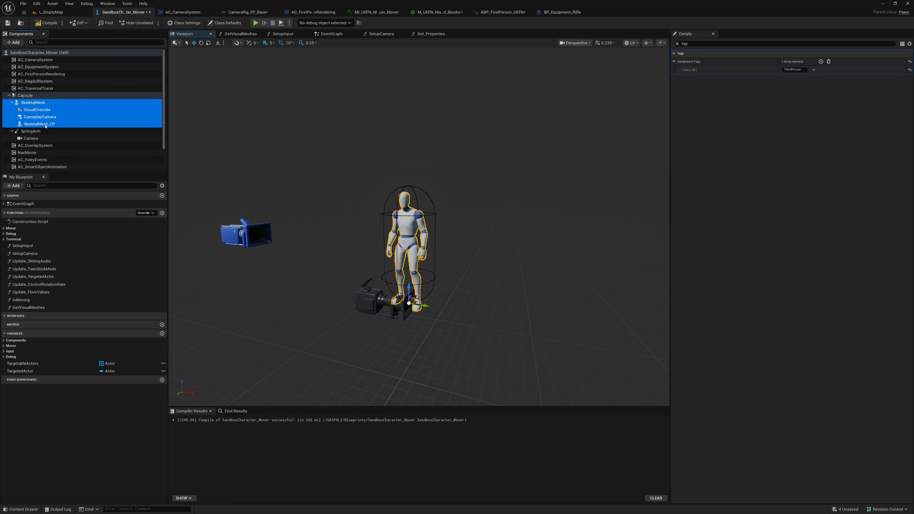
Open the Manny retargeted character blueprint from the RetargetedCharacters folder under GASPALS Content's Blueprints.
left_click(51, 12)
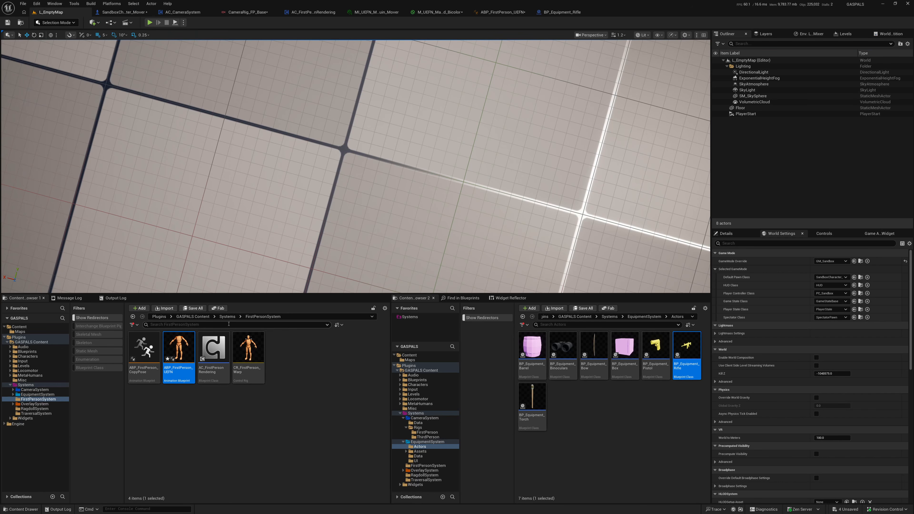
left_click(193, 317)
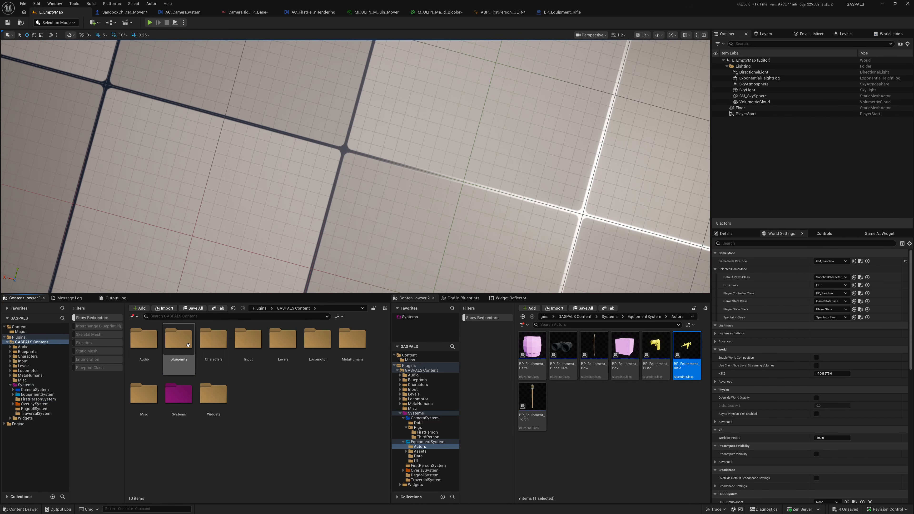
left_click(214, 341)
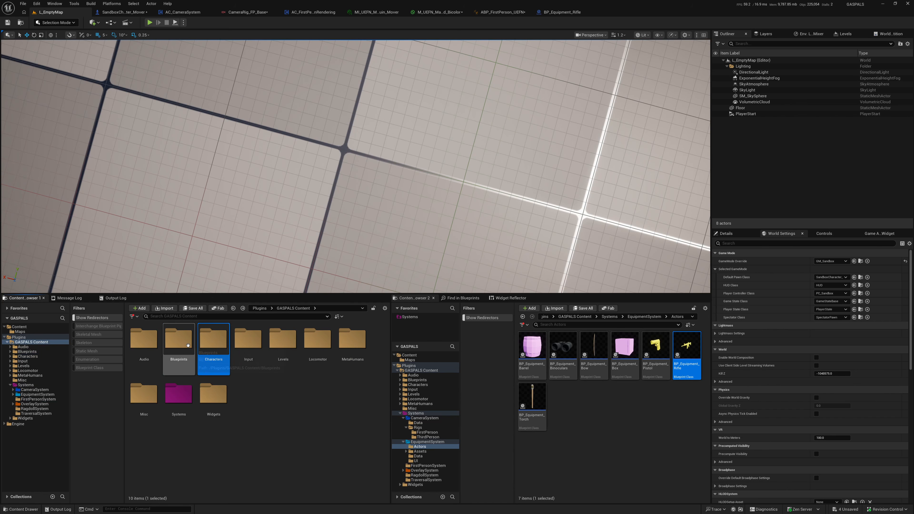
double_click(178, 339)
double_click(353, 340)
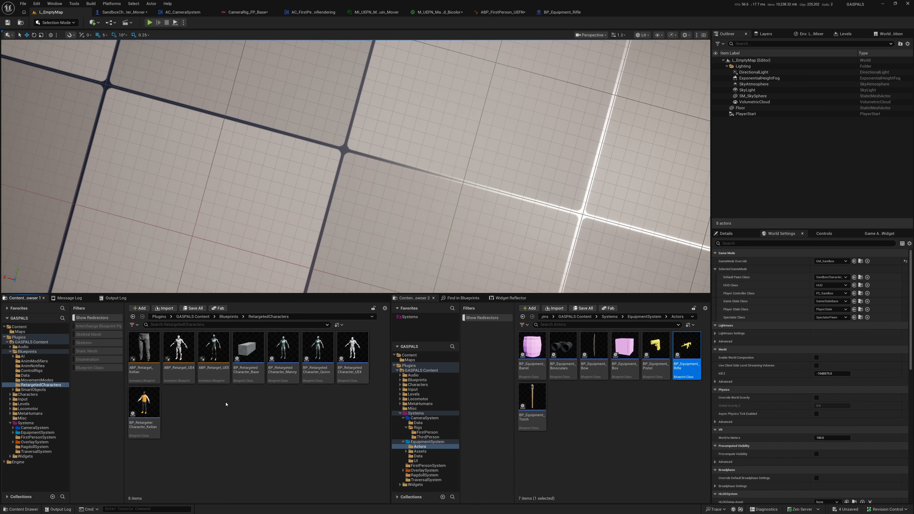
double_click(273, 352)
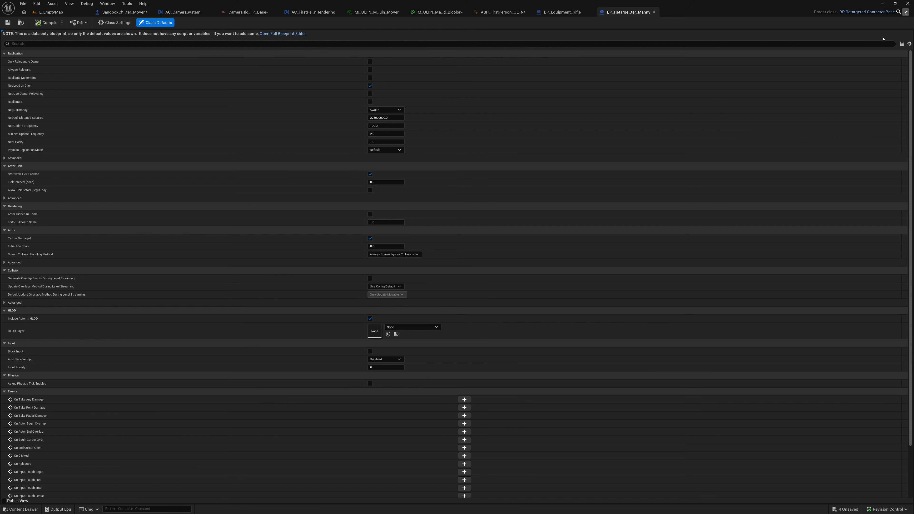
Open the parent class BP_RetargetedCharacter_Base and inspect its SkeletalMesh, SkeletalMesh_FP and AC_FirstPersonRendering components.
left_click(871, 12)
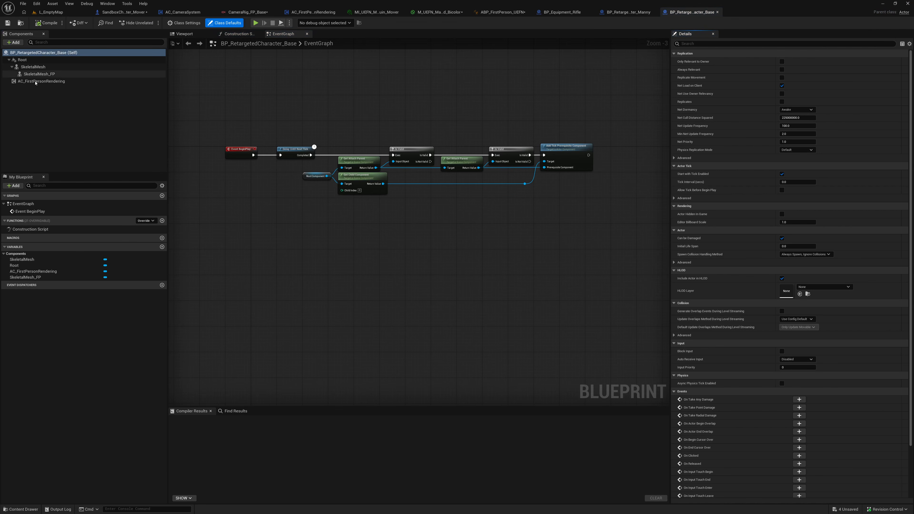
left_click(43, 68)
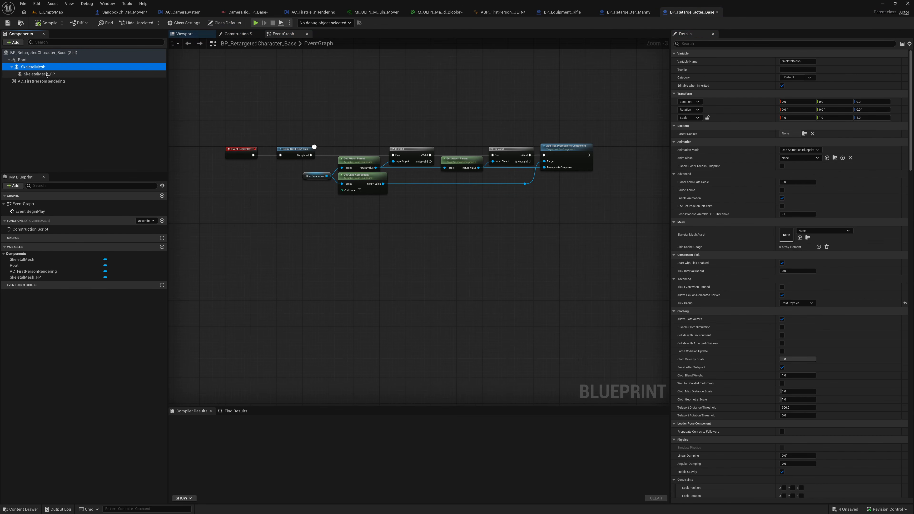
left_click(42, 74)
left_click(49, 81)
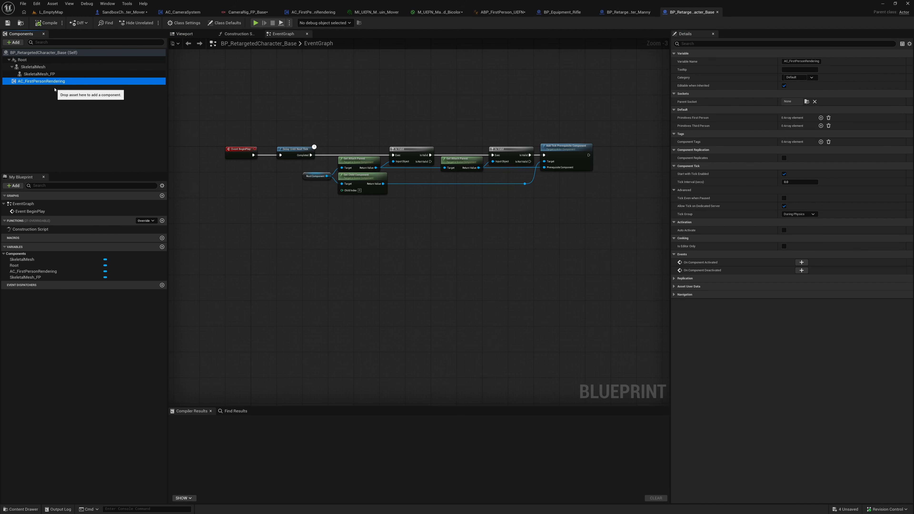
right_click_drag(514, 265, 495, 282)
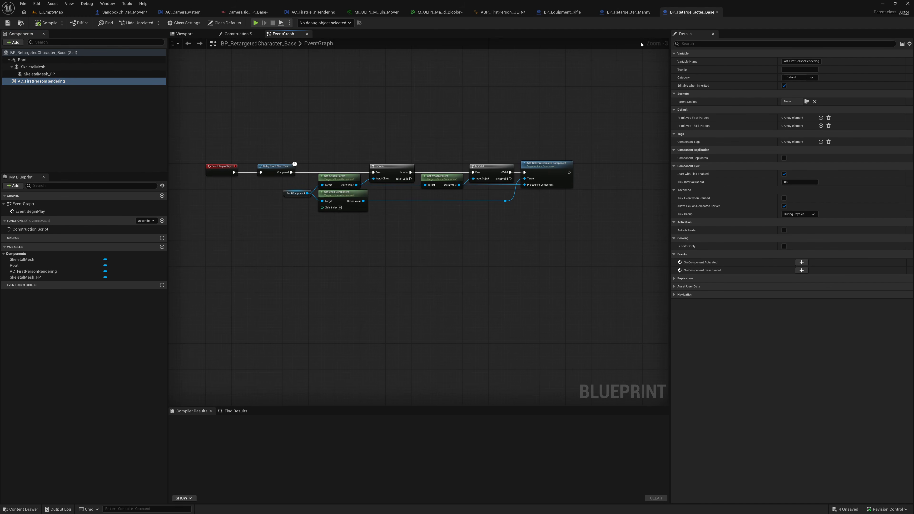
Close the two retargeted character blueprints and BP_Equipment_Rifle.
left_click(717, 12)
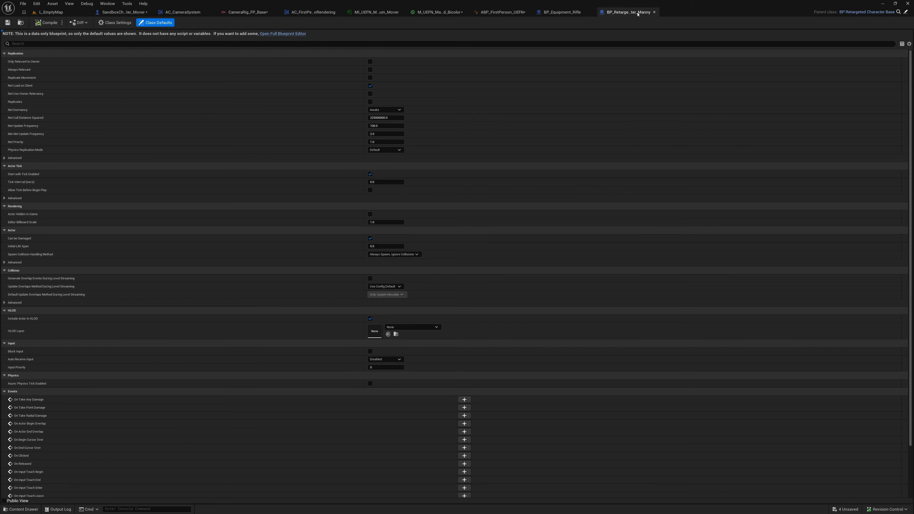
left_click(654, 12)
left_click(588, 12)
Review the third-person and first-person branches of OnCameraPerspectiveChanged in AC_FirstPersonRendering.
left_click(299, 13)
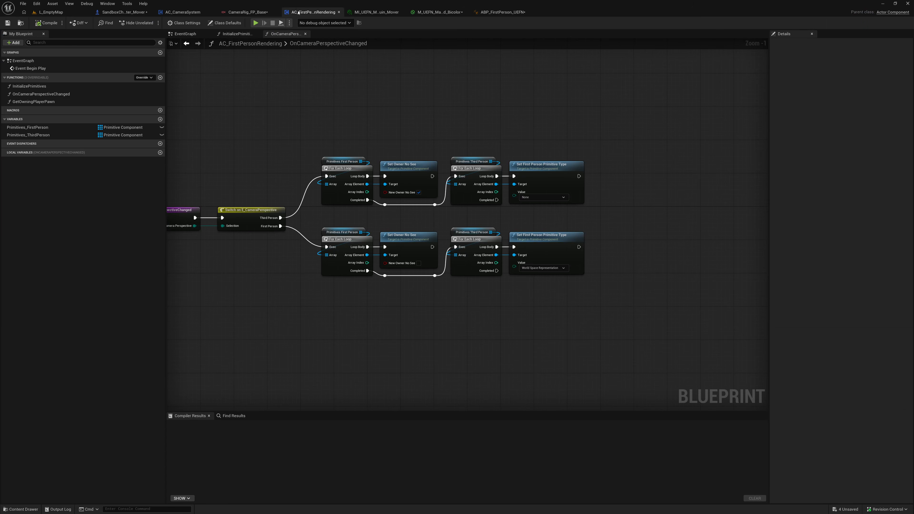
left_click_drag(280, 105, 594, 314)
left_click(595, 314)
Turn off Enable First Person Rendering on SandboxCharacter_Mover's AC_CameraSystem component and test the first-person view in a play session.
left_click(122, 12)
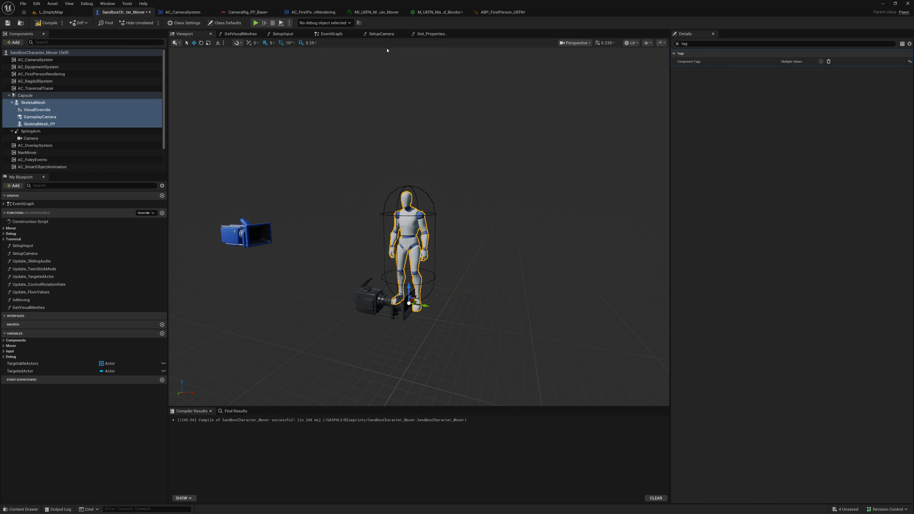
left_click(677, 44)
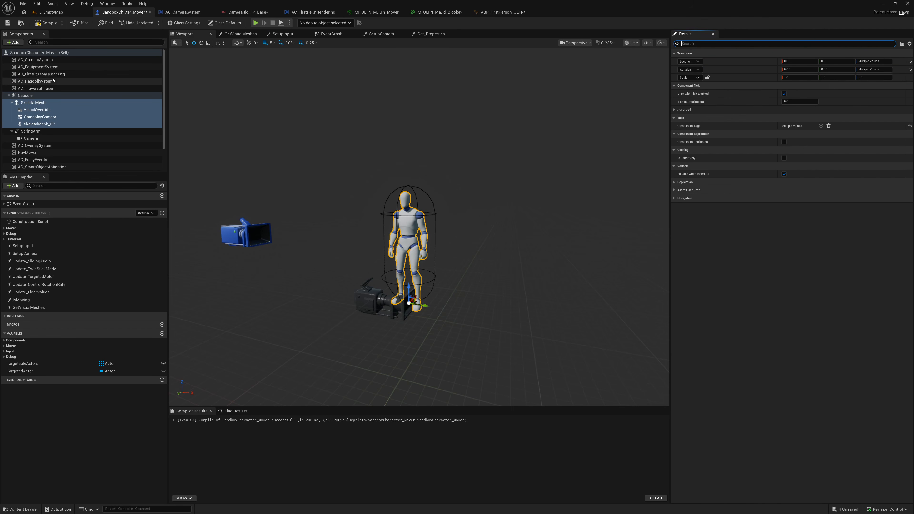
left_click(35, 60)
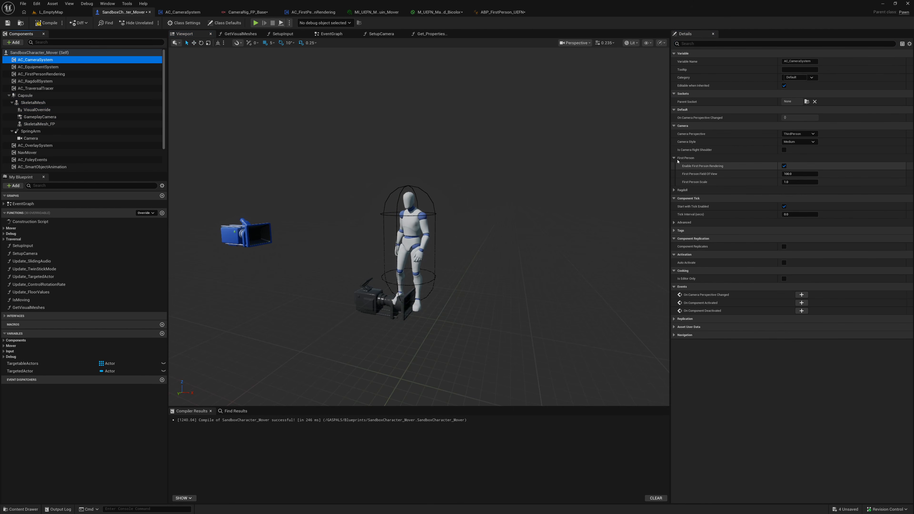
left_click(785, 167)
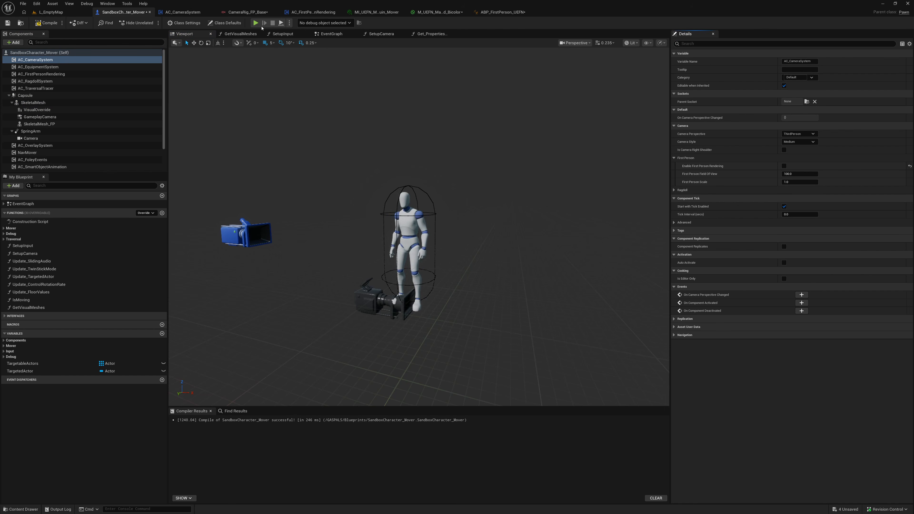
left_click(255, 23)
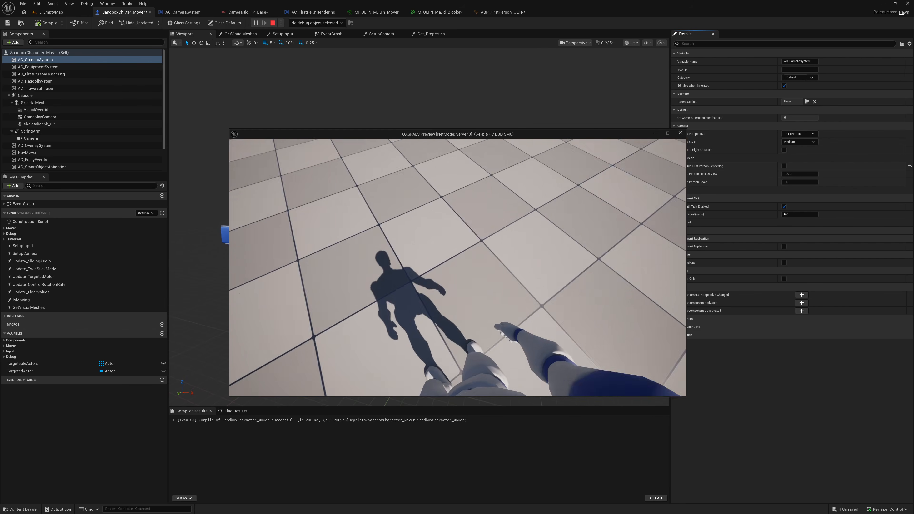
key("Escape")
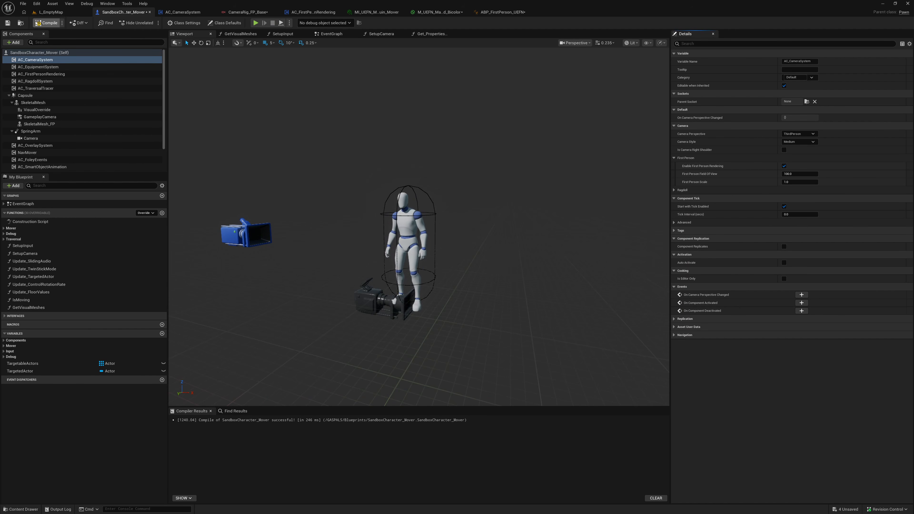
Compile and save SandboxCharacter_Mover with Enable First Person Rendering turned back on.
left_click(47, 23)
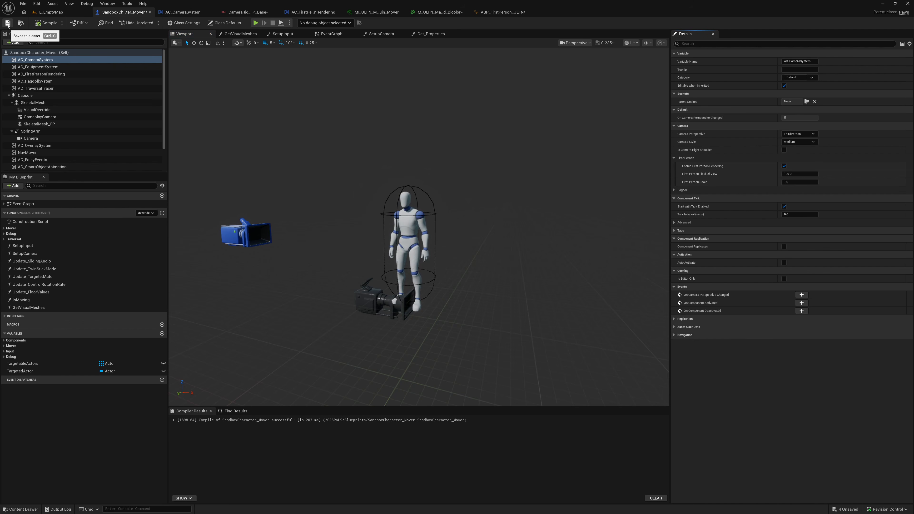
left_click(8, 24)
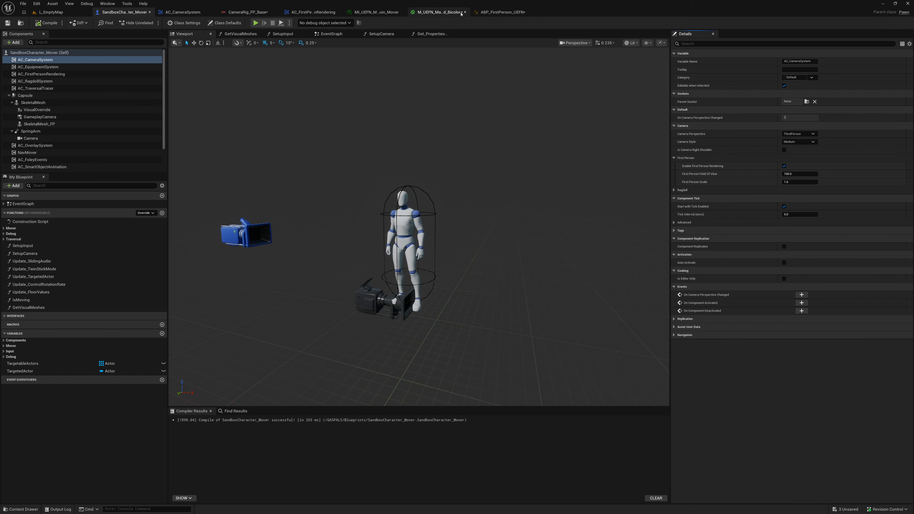
Open the ABP_LayerBlending_FirstPersonArms blueprint from ABP_FirstPerson_UEFN's AnimGraph and examine its arm and hand blending layers.
left_click(495, 14)
scroll(290, 133, "up", 4)
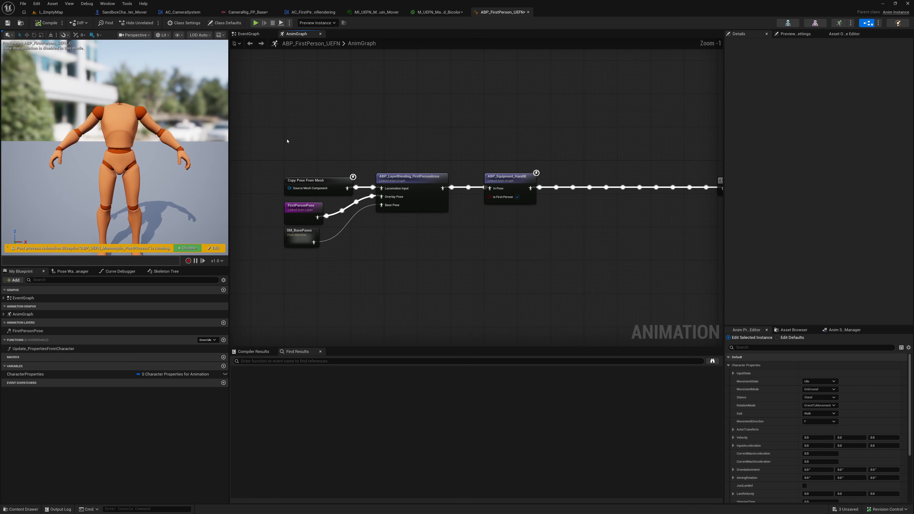
left_click(411, 179)
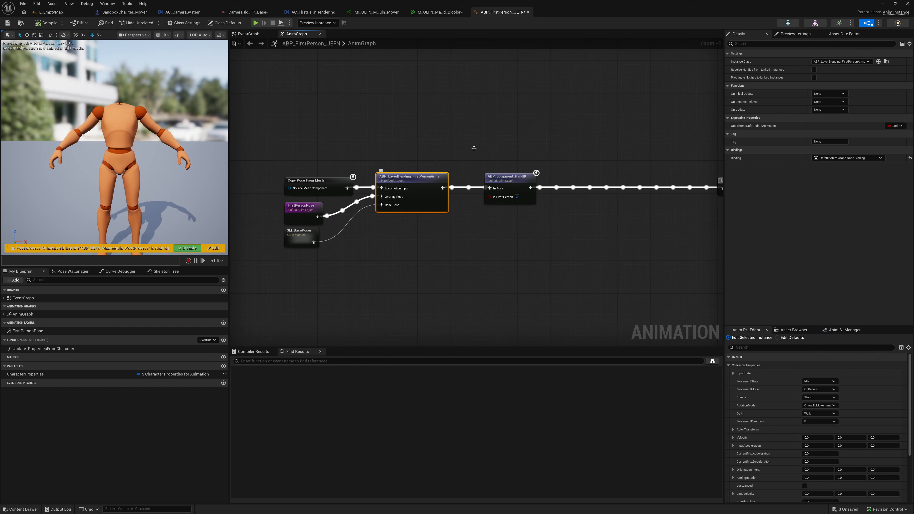
scroll(465, 146, "up", 3)
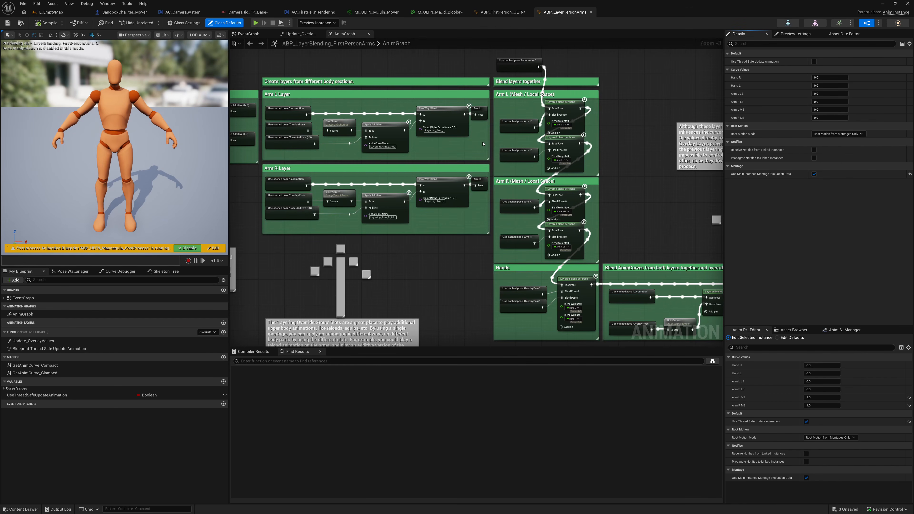
scroll(483, 144, "down", 5)
left_click(51, 12)
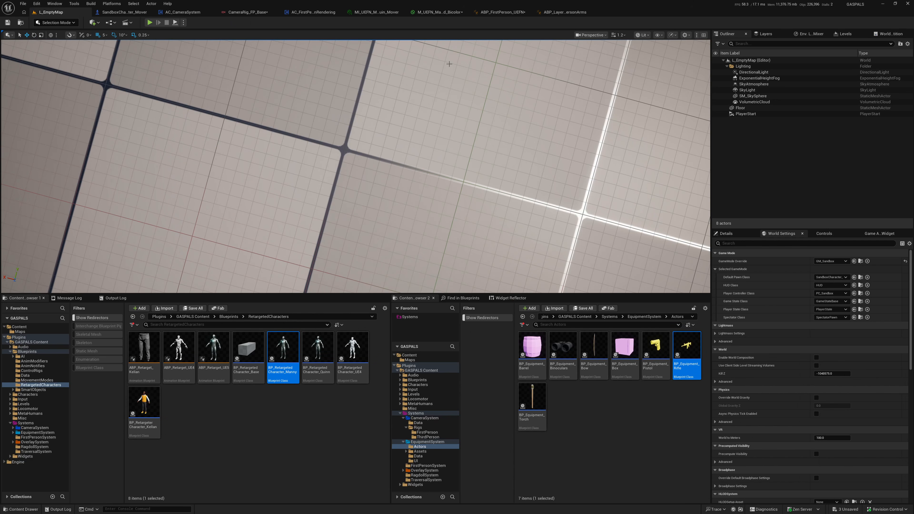
left_click(555, 12)
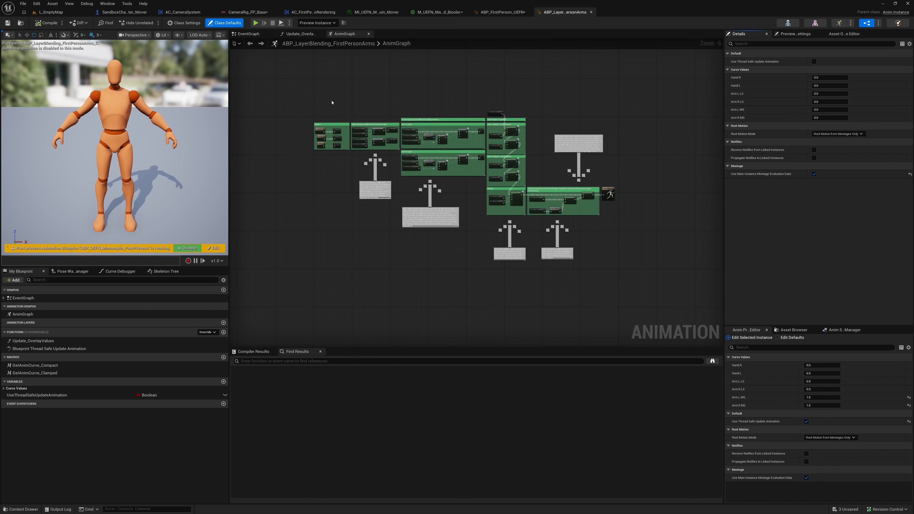
left_click_drag(293, 87, 648, 293)
left_click(656, 293)
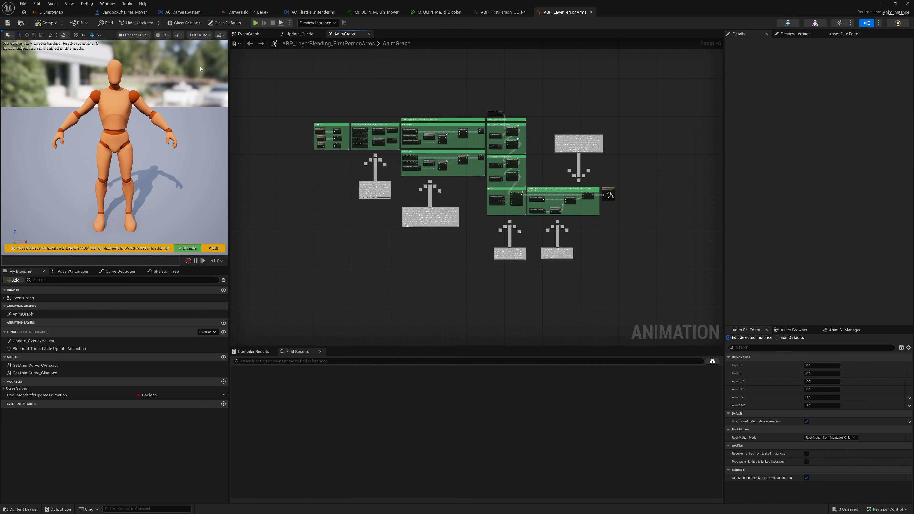
Return to L_EmptyMap and browse the Systems content to the EquipmentSystem's Data folder.
left_click(53, 12)
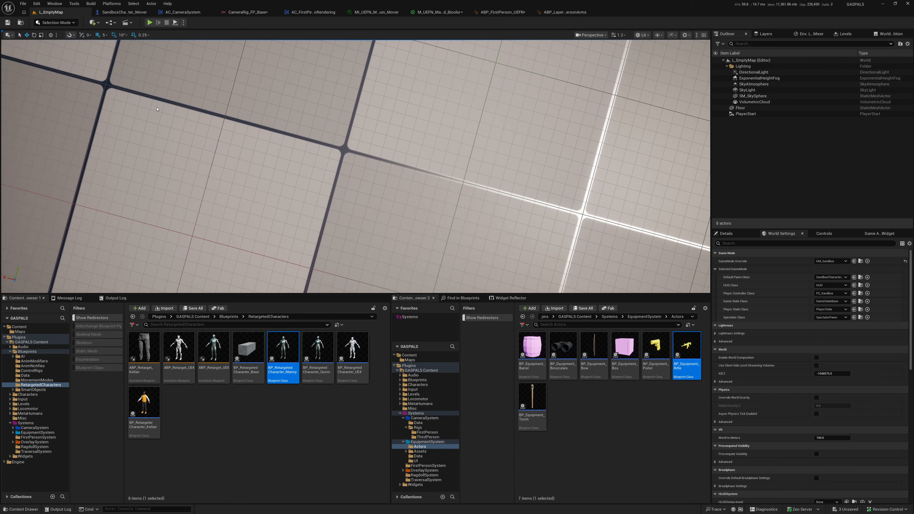
left_click(618, 316)
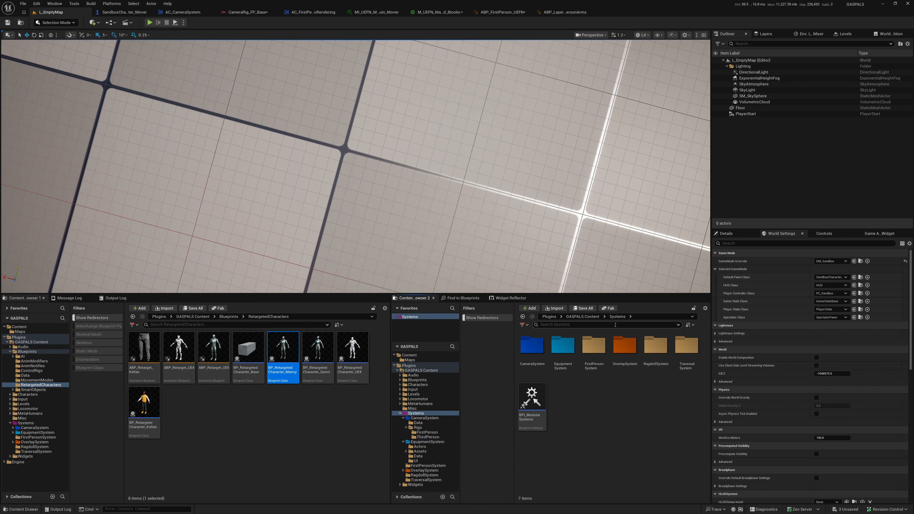
double_click(625, 346)
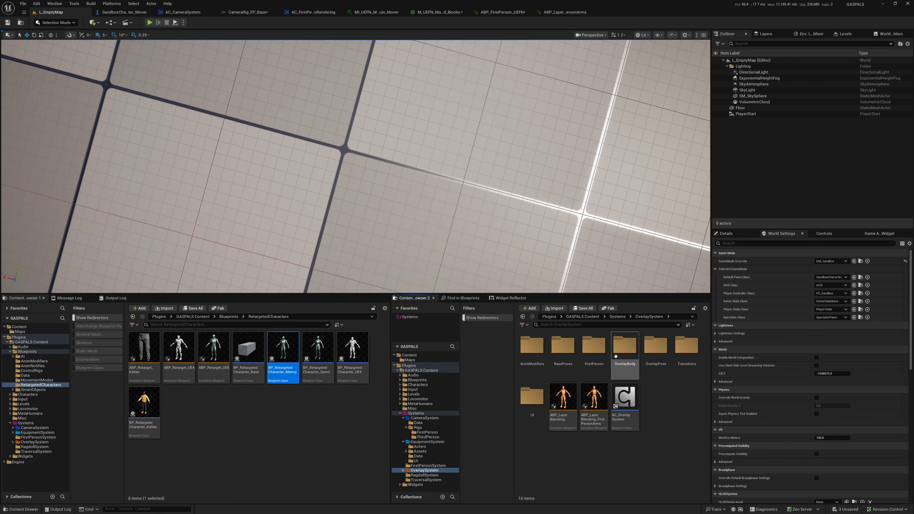
left_click(617, 317)
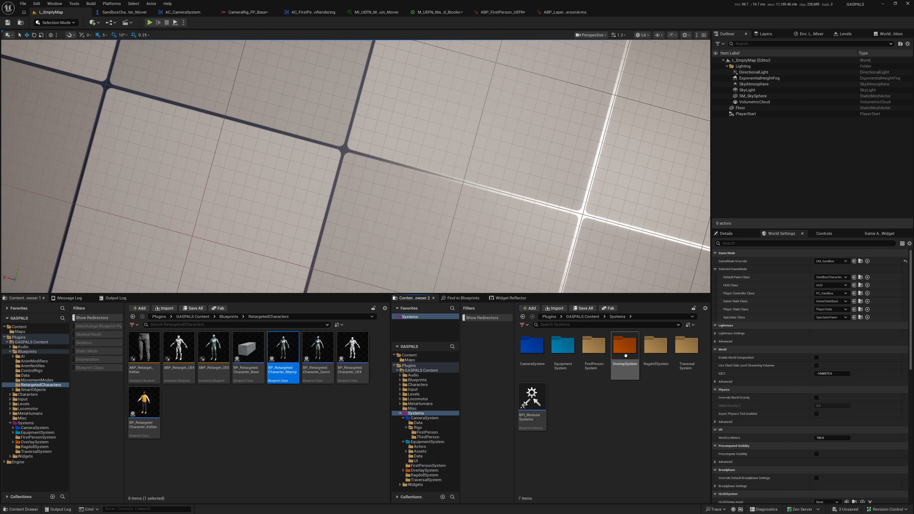
double_click(575, 347)
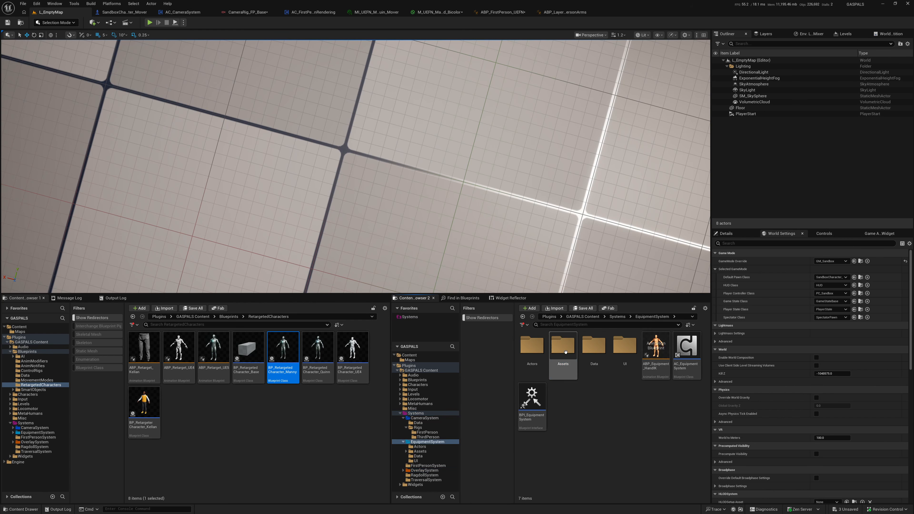
double_click(594, 346)
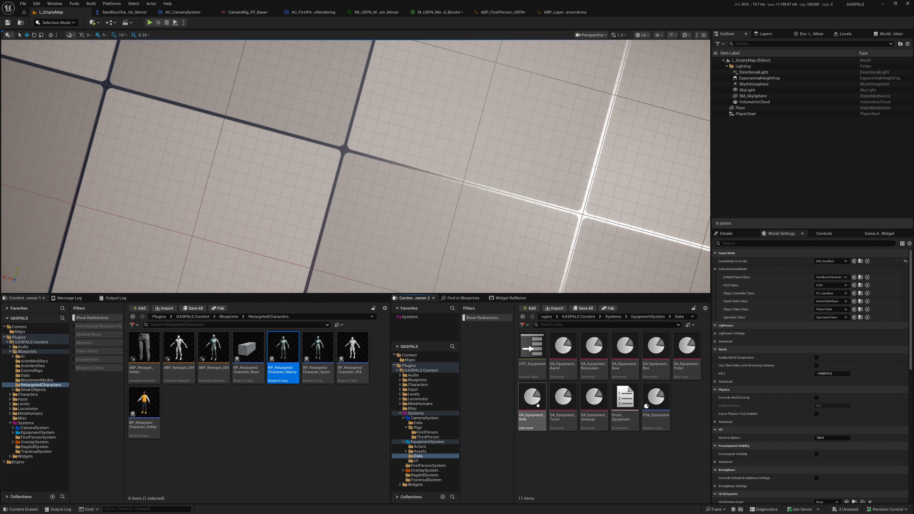
Open the DA_Equipment_Rifle data asset and set Overlay Pose FP to ABP_FirstPersonPose_Rifle.
left_click(528, 402)
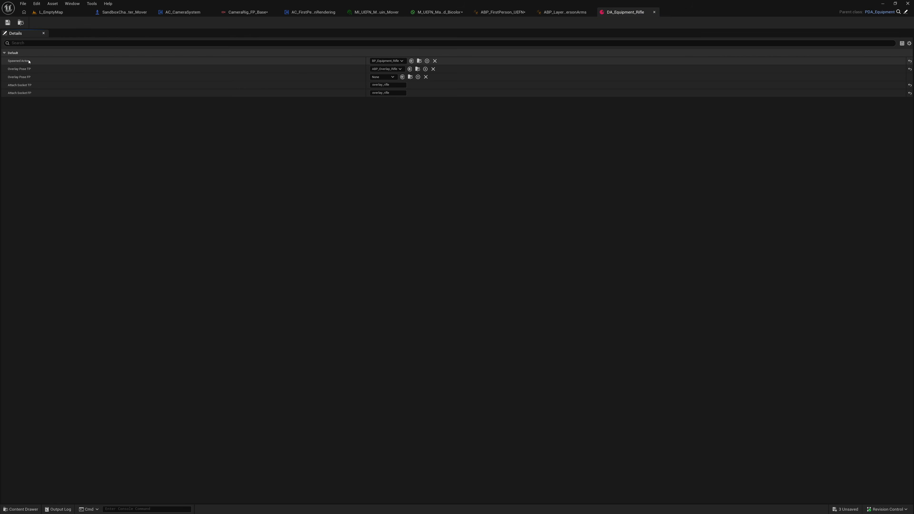
left_click(388, 78)
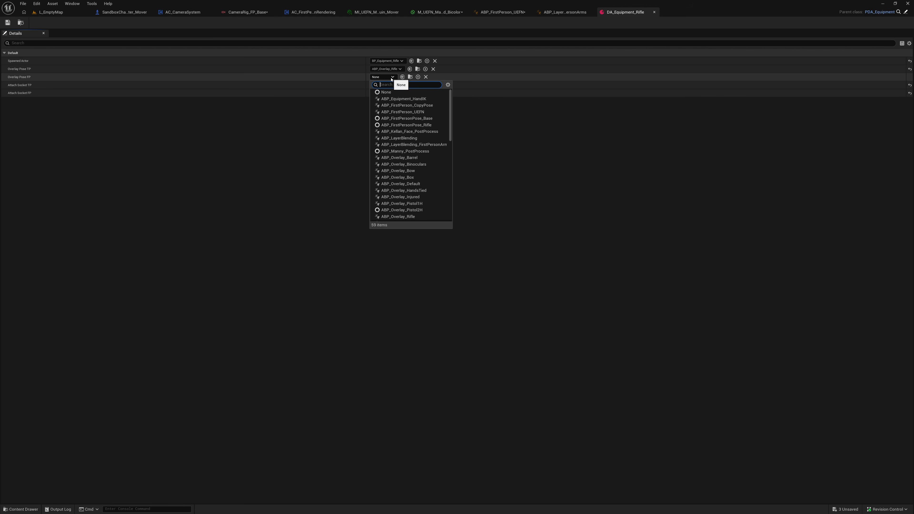
left_click(426, 125)
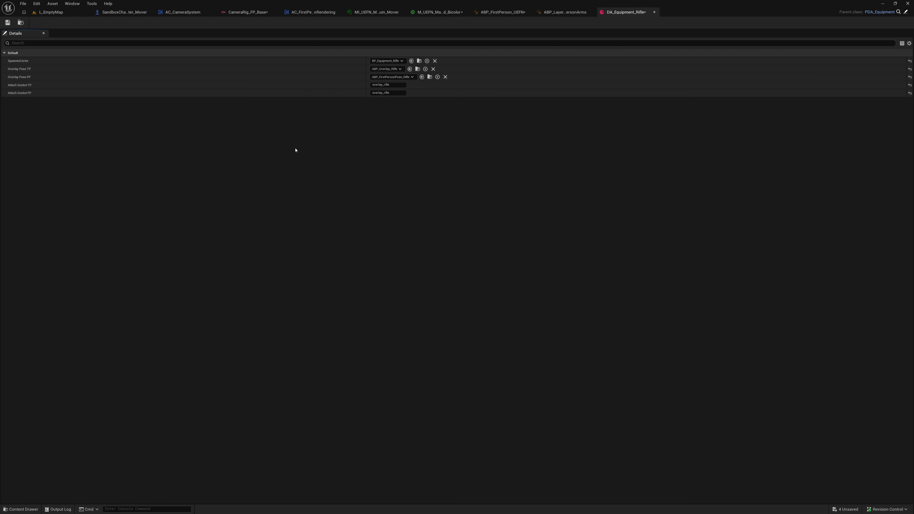
Open the AC_EquipmentSystem blueprint from the EquipmentSystem folder.
left_click(60, 12)
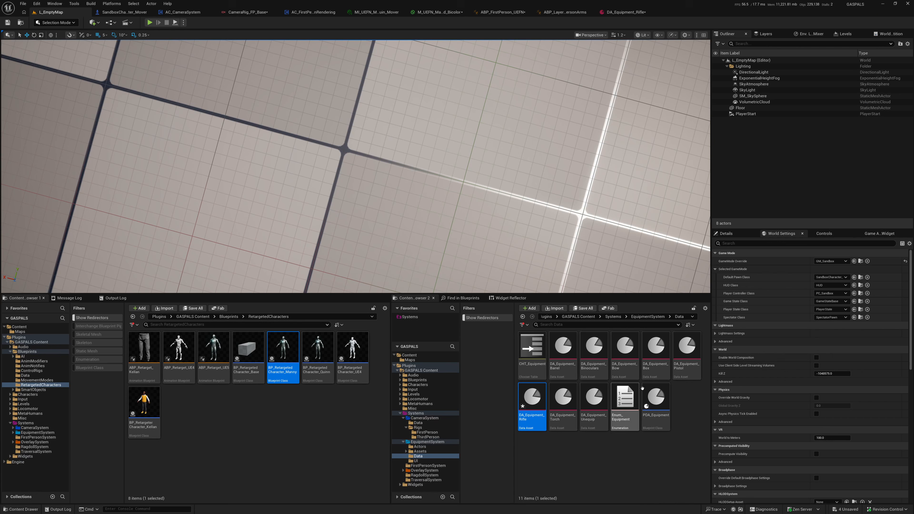
left_click(645, 319)
left_click(634, 445)
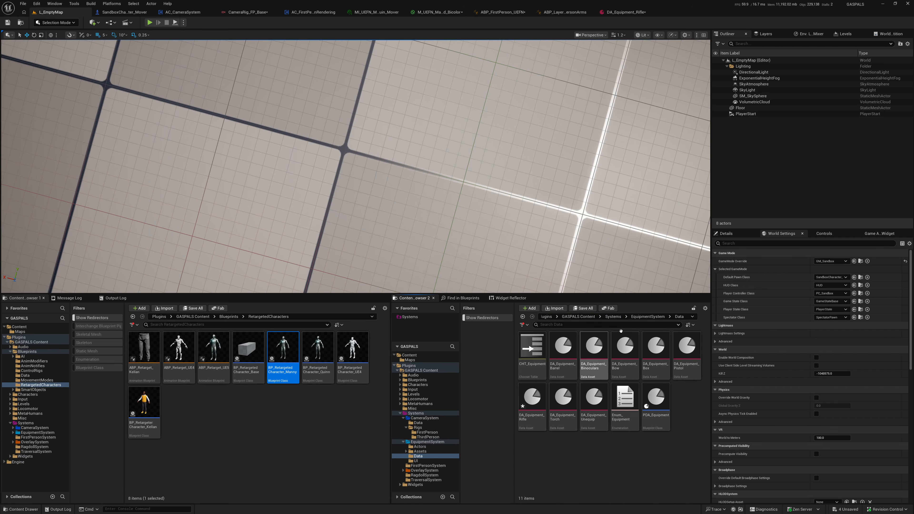
left_click(641, 317)
double_click(687, 351)
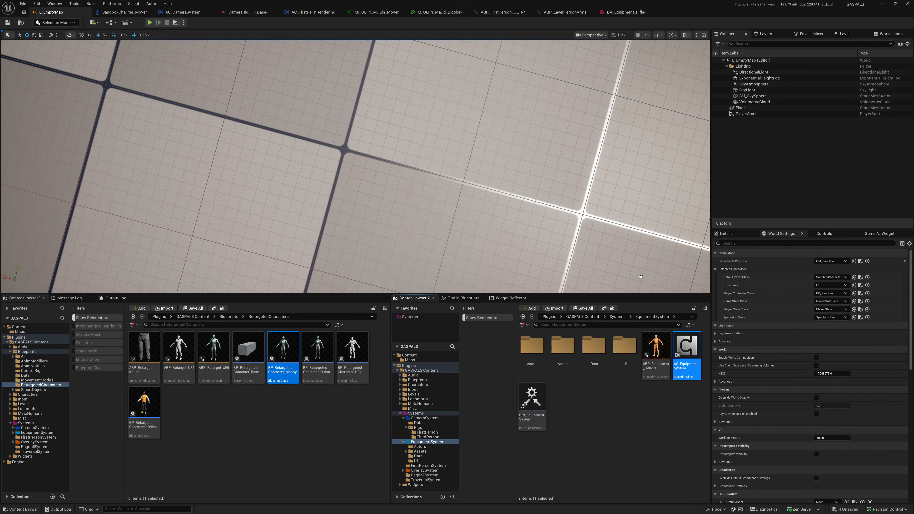
Examine the GetHandIK function graph, including the component-by-tag nodes in its TODO comment group.
scroll(528, 118, "down", 3)
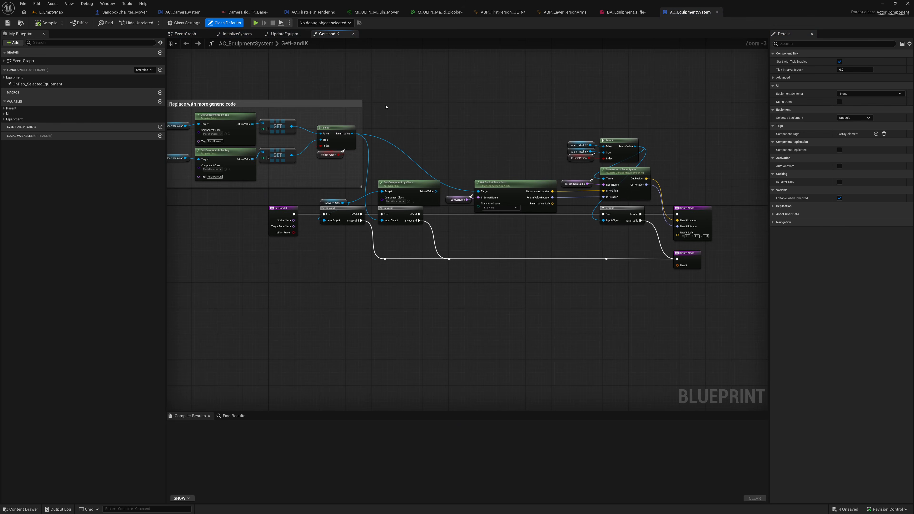
scroll(212, 100, "up", 1)
left_click_drag(183, 91, 747, 297)
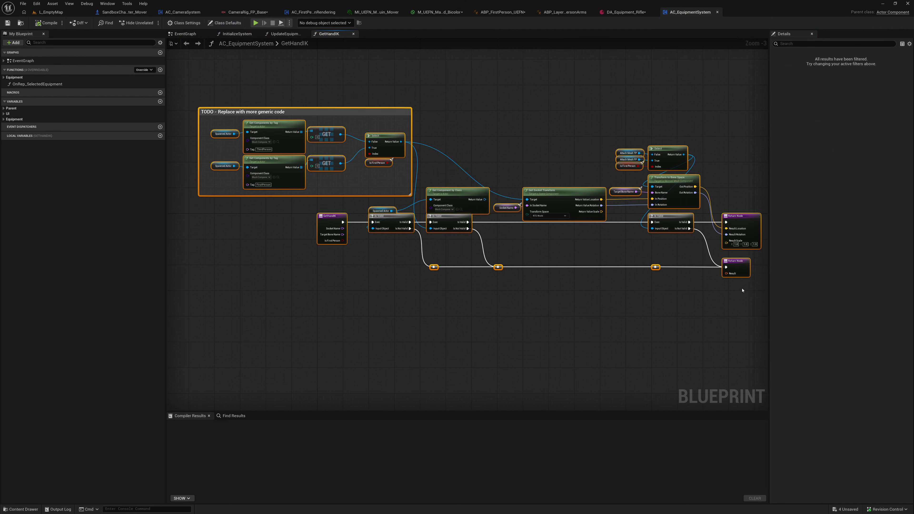
left_click(601, 122)
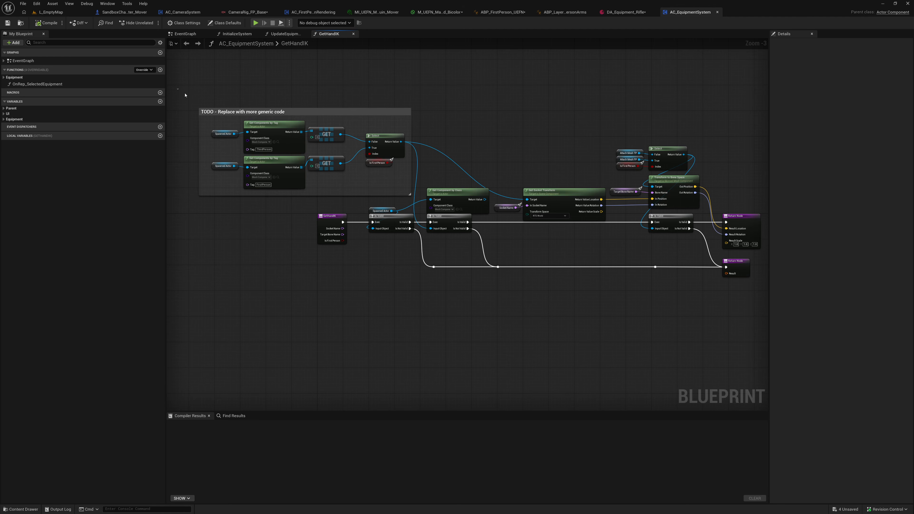
left_click(223, 111)
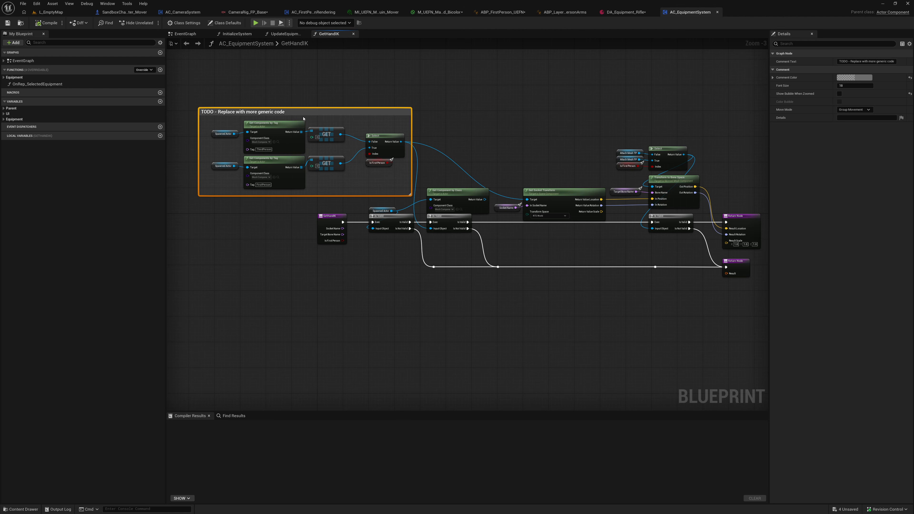
left_click(319, 101)
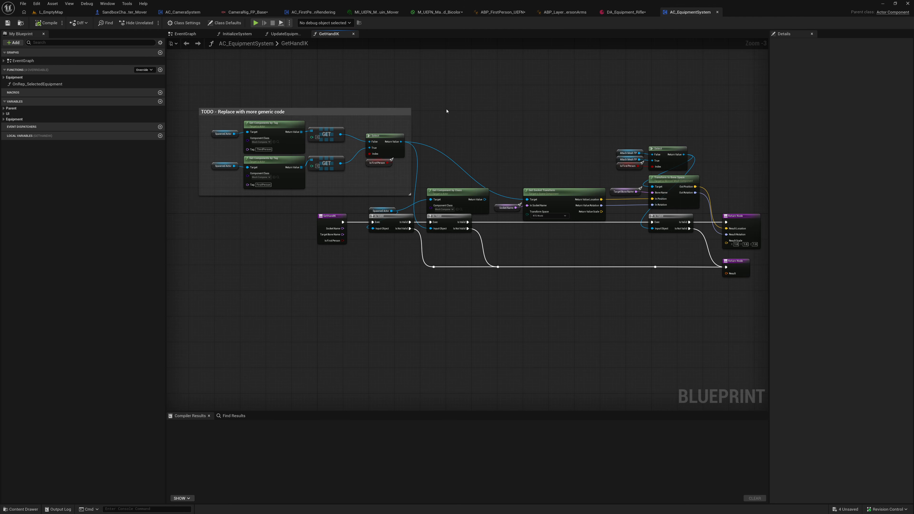
Start a play session in L_EmptyMap, switch to the first-person view and equip the rifle to check its pose.
left_click(50, 12)
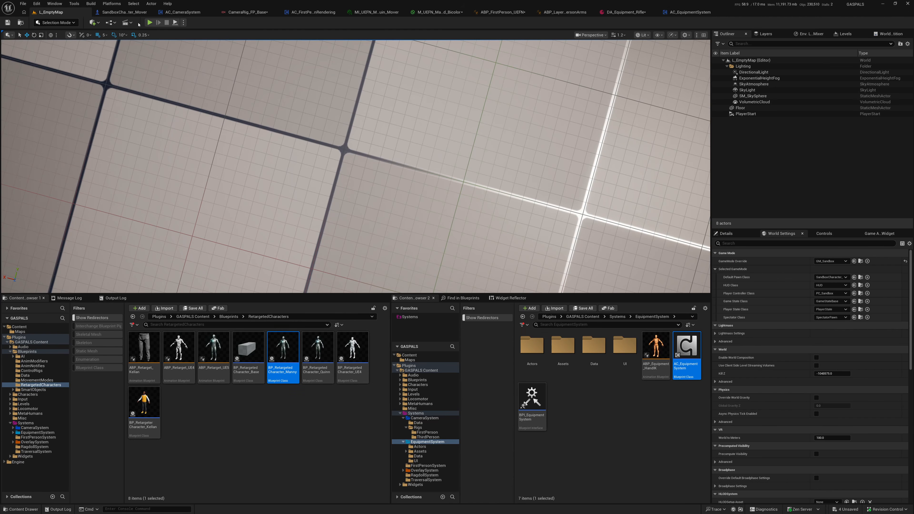
left_click(150, 23)
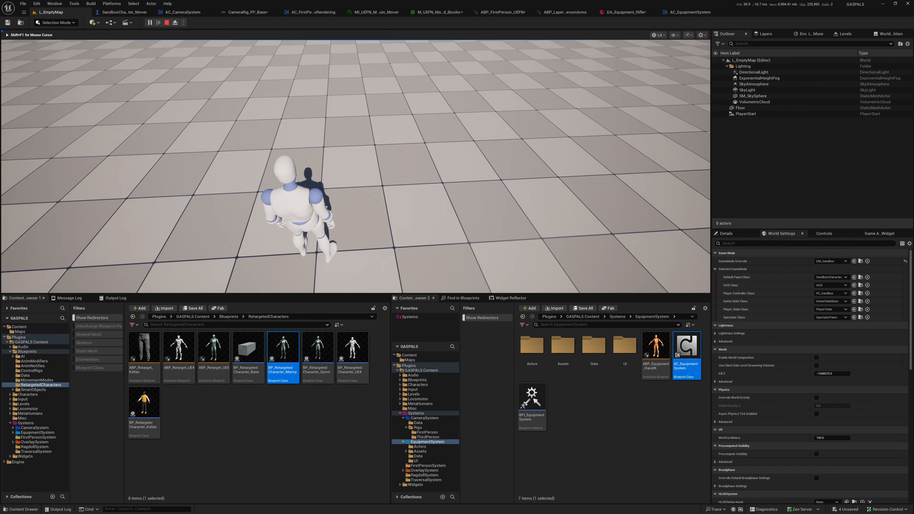
key("v")
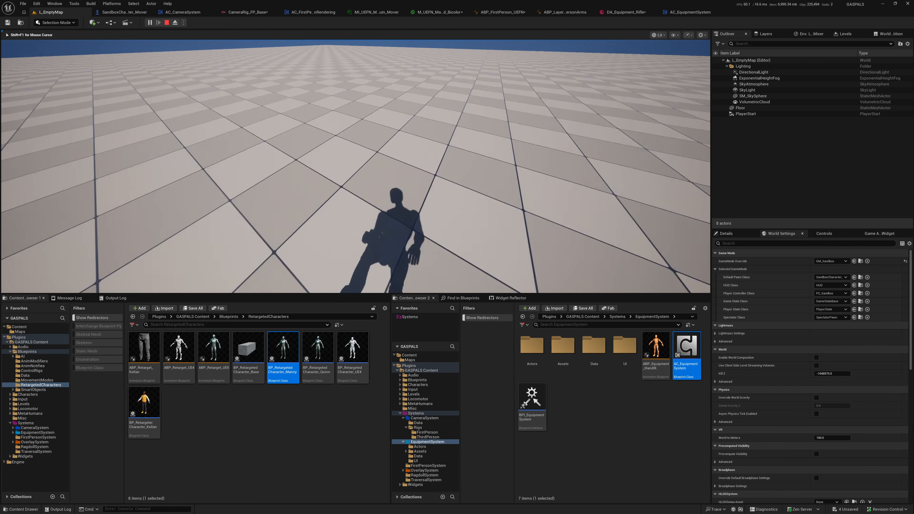
key("q")
scroll(531, 175, "down", 1)
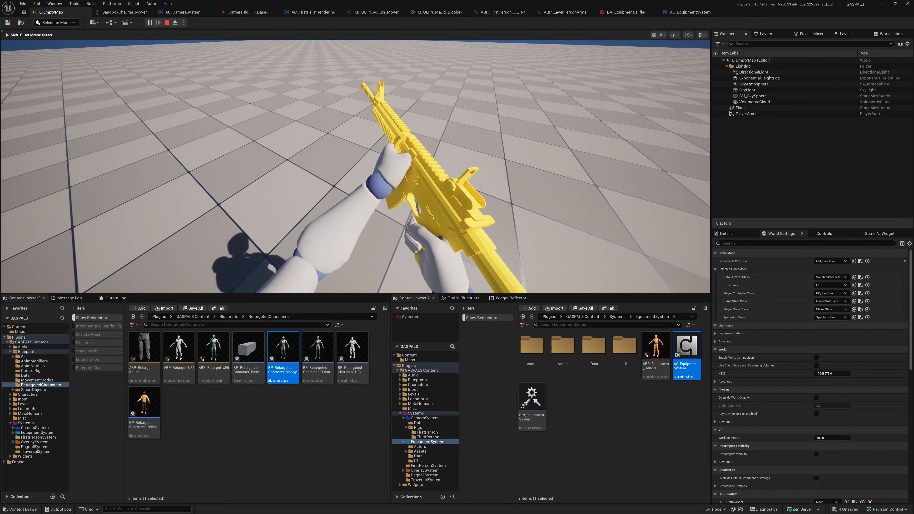
Clear Overlay Pose FP on DA_Equipment_Rifle and test the first-person view in a new play session.
key("shift+F1")
left_click(626, 12)
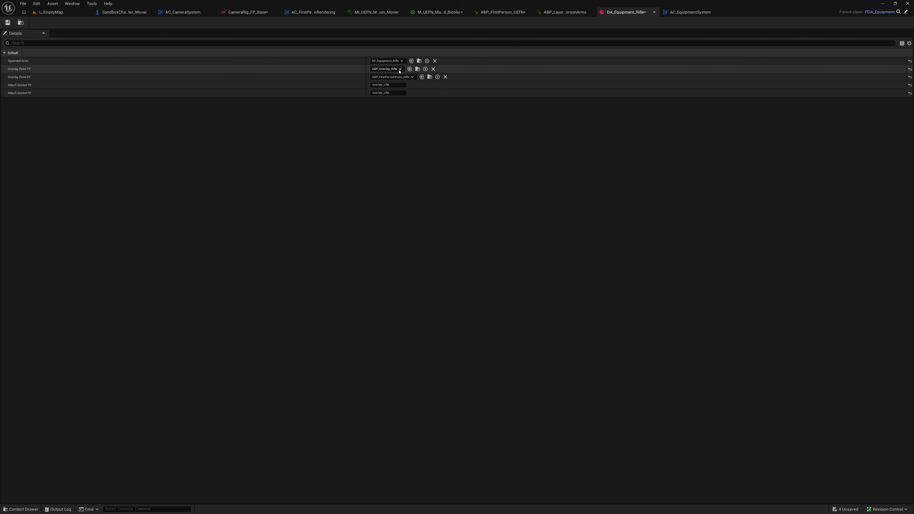
left_click(446, 77)
left_click(50, 12)
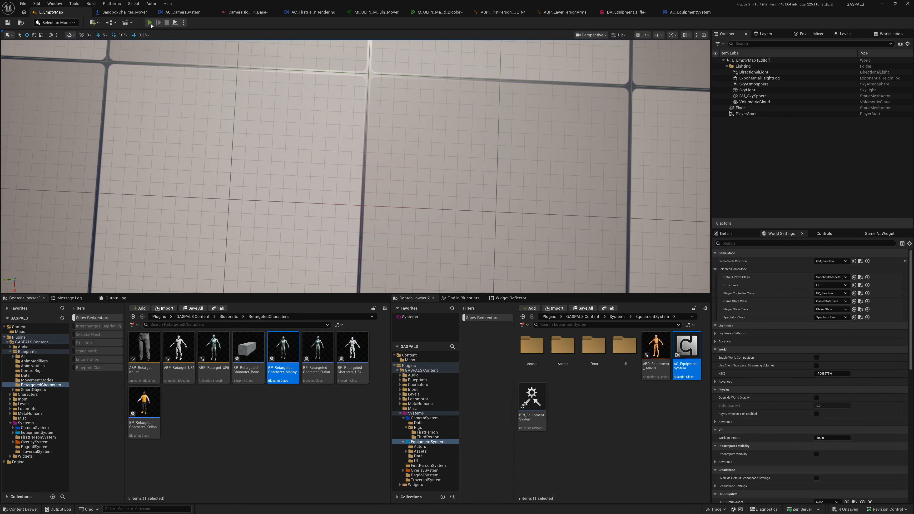
left_click(150, 22)
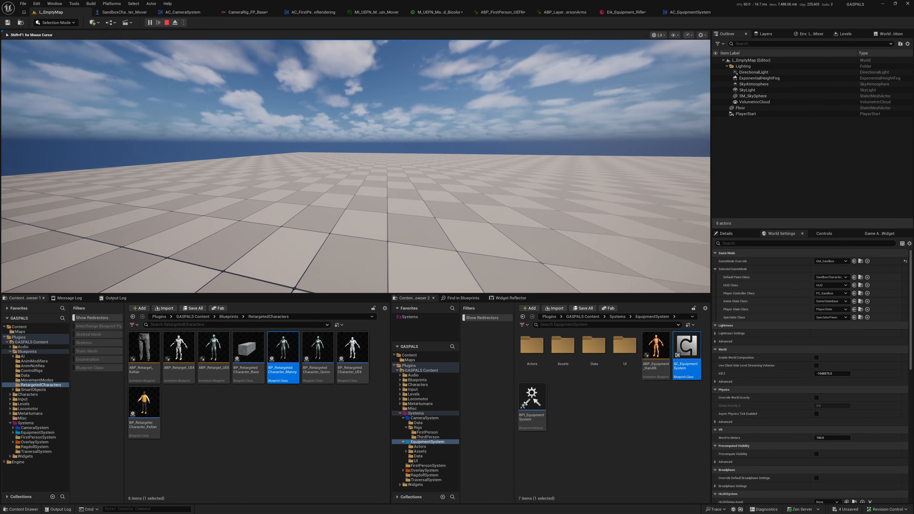
Set Overlay Pose FP on DA_Equipment_Rifle back to ABP_FirstPersonPose_Rifle and test the rifle in a play session.
left_click(625, 12)
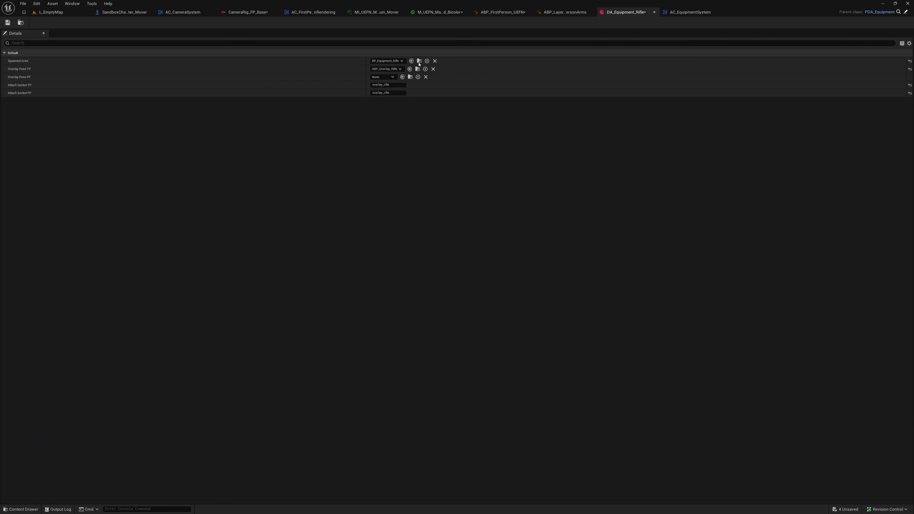
left_click(390, 78)
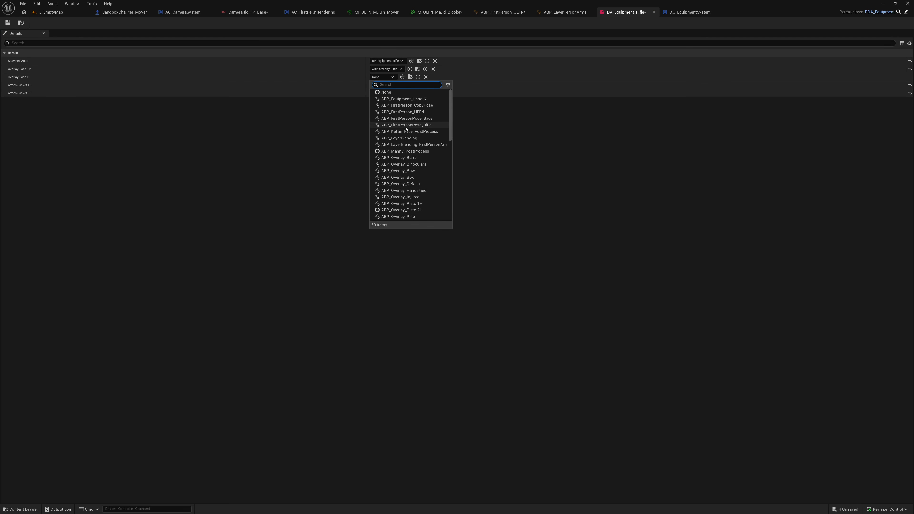
left_click(73, 12)
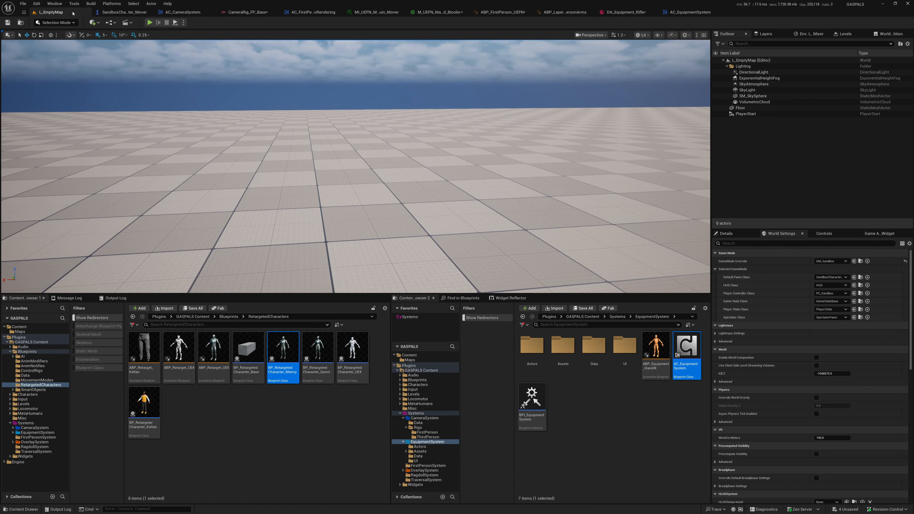
left_click(298, 133)
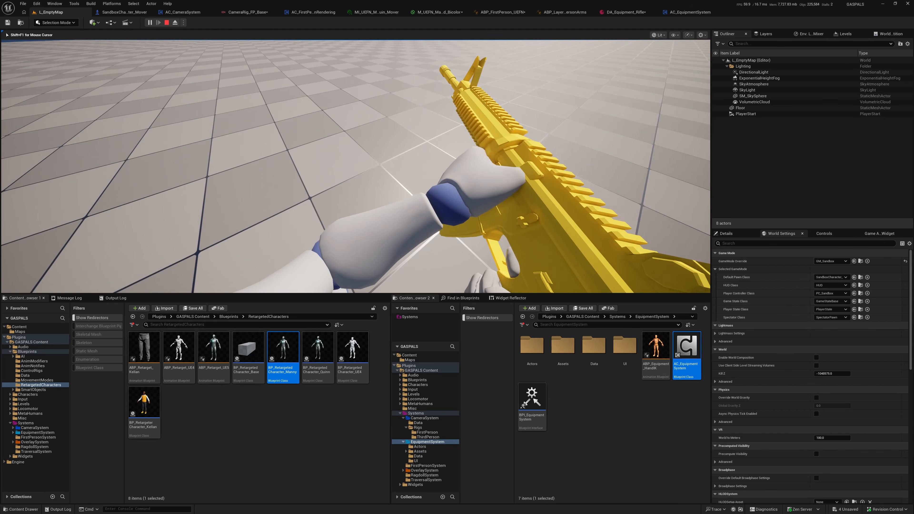
key("Escape")
Open DefaultLevel from the GASPALS Levels folder without saving the modified assets.
left_click(204, 317)
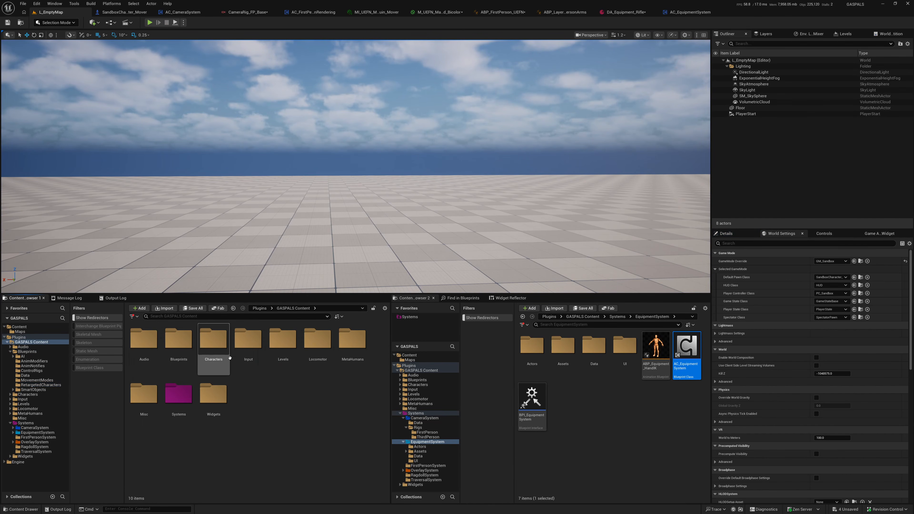
double_click(280, 343)
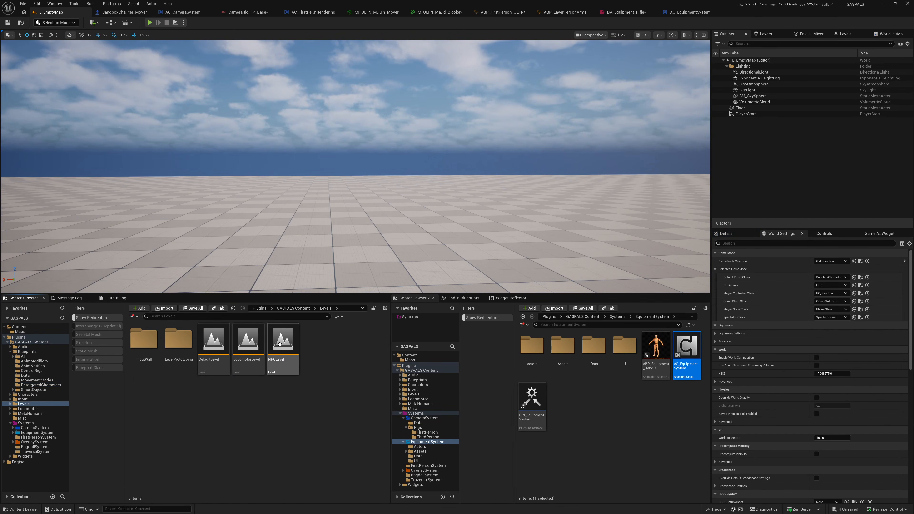
double_click(214, 340)
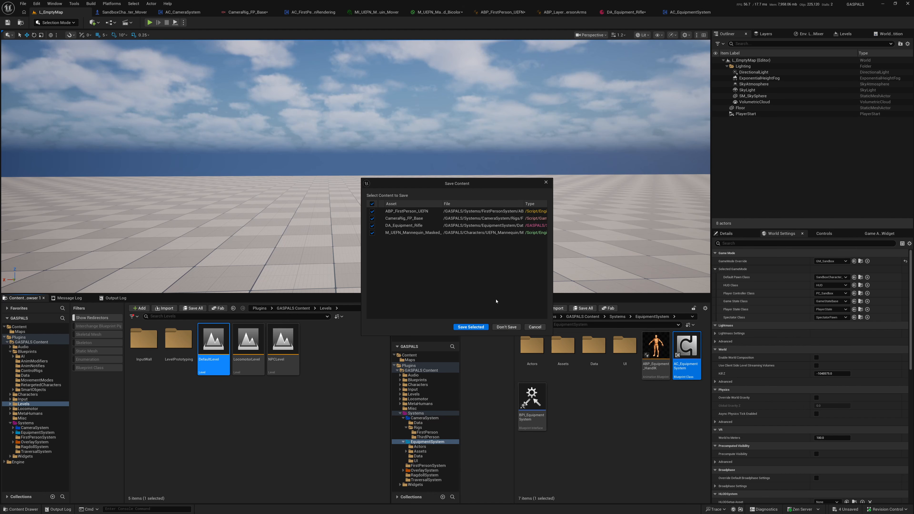
left_click(506, 327)
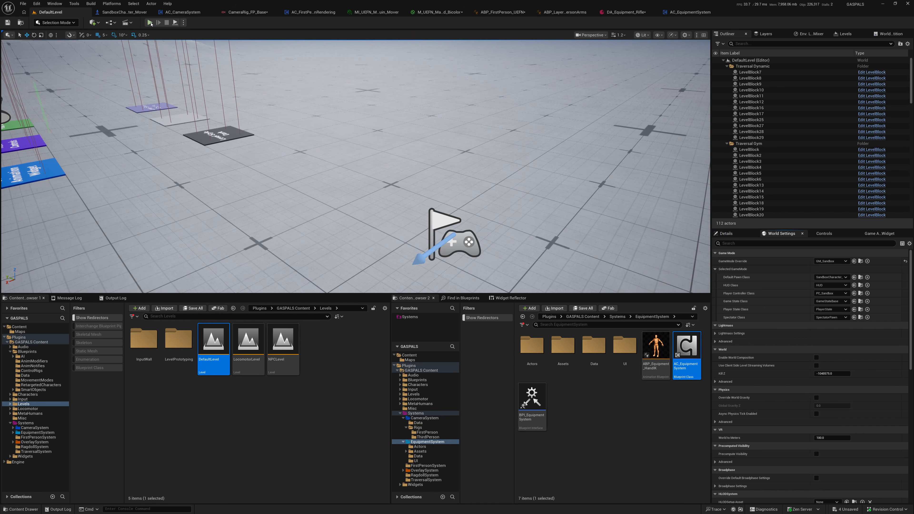
Start a play session in DefaultLevel and test first-person running and traversal around the blue obstacle blocks.
left_click(149, 23)
key("w")
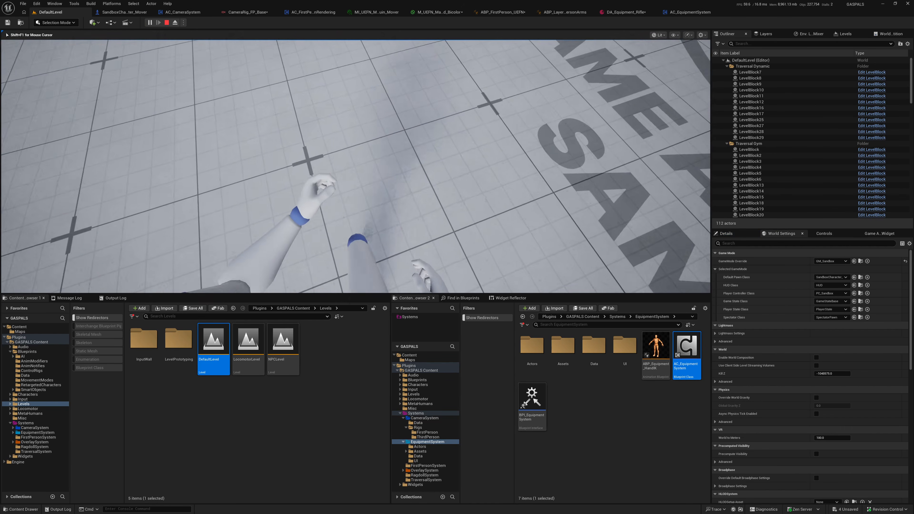
key("w")
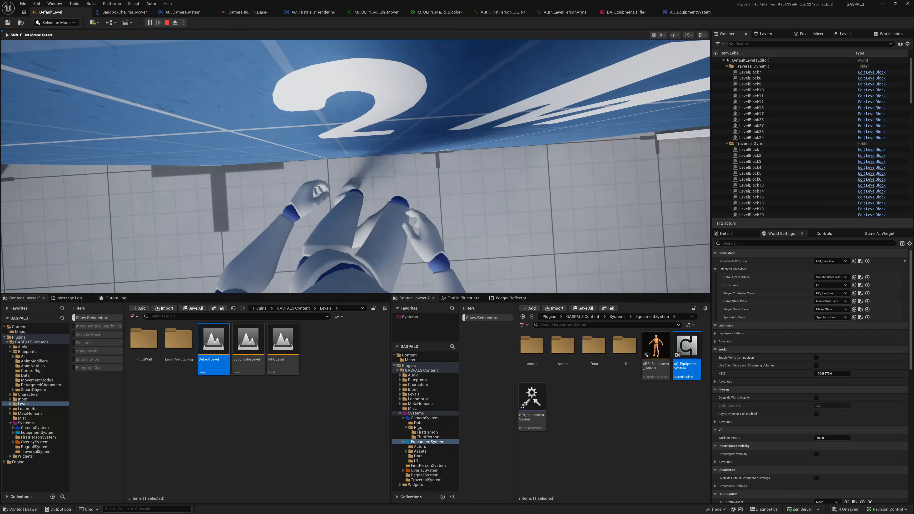
key("w")
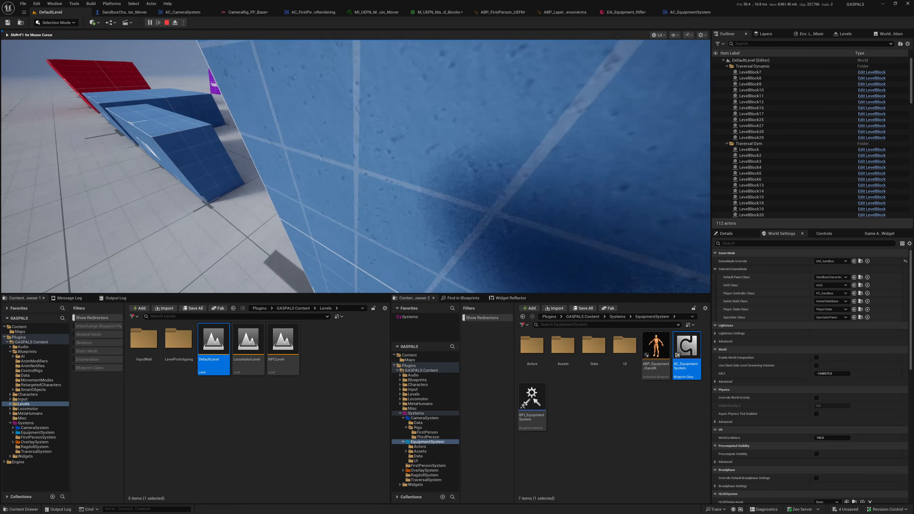
key("w")
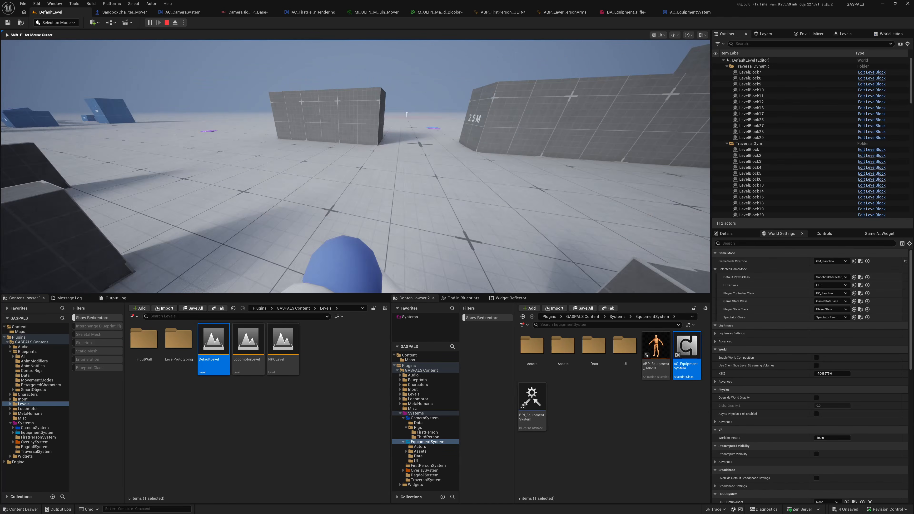
Test jumping and traversing the grey 1 M and 2.5 M blocks in first person with the bow equipped.
key("space")
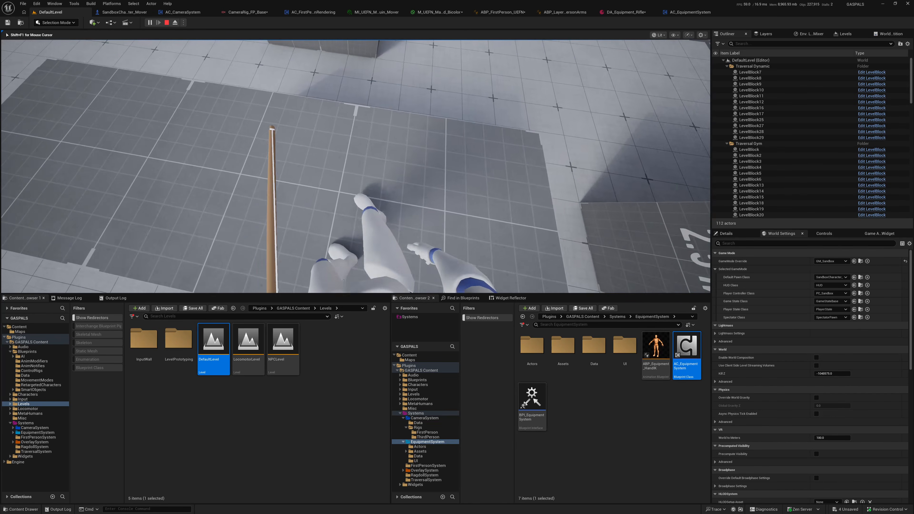
key("w")
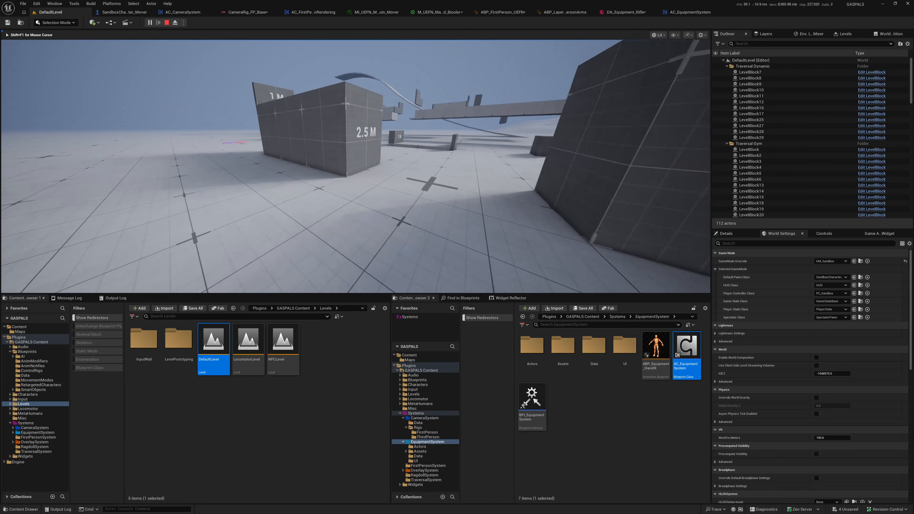
key("space")
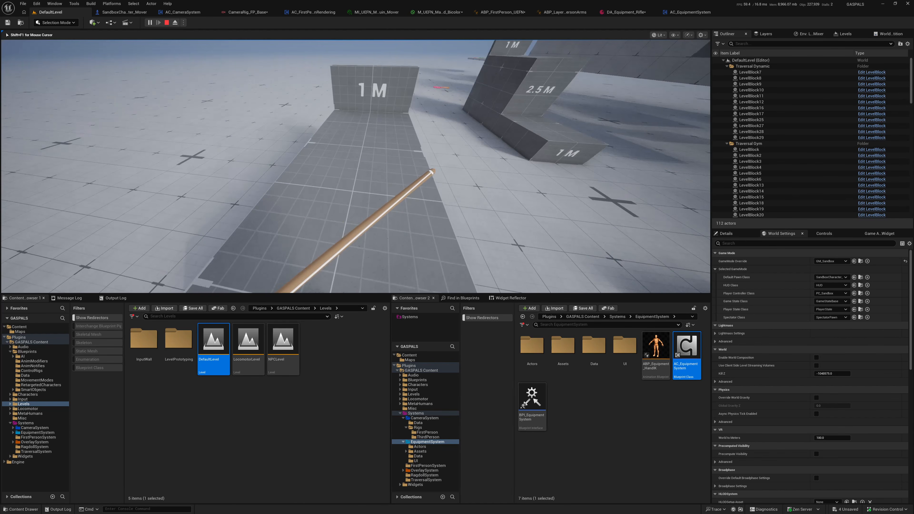
key("space")
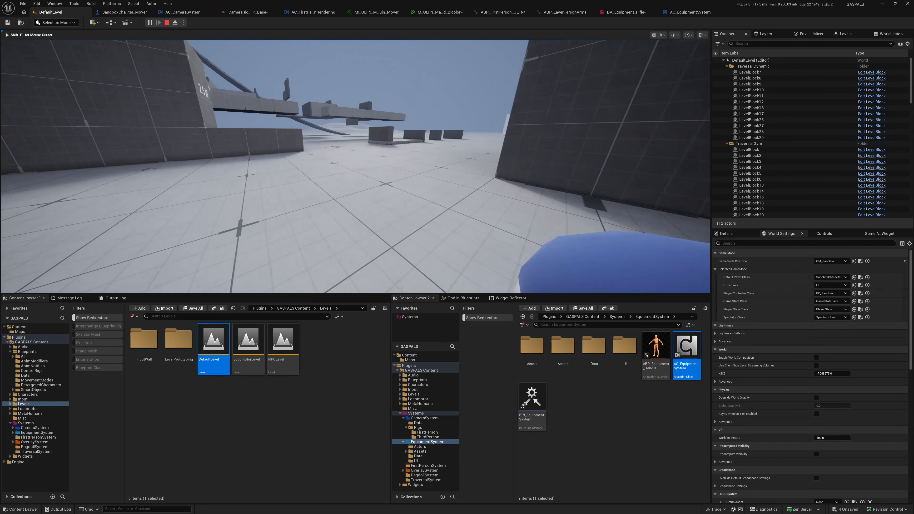
key("w")
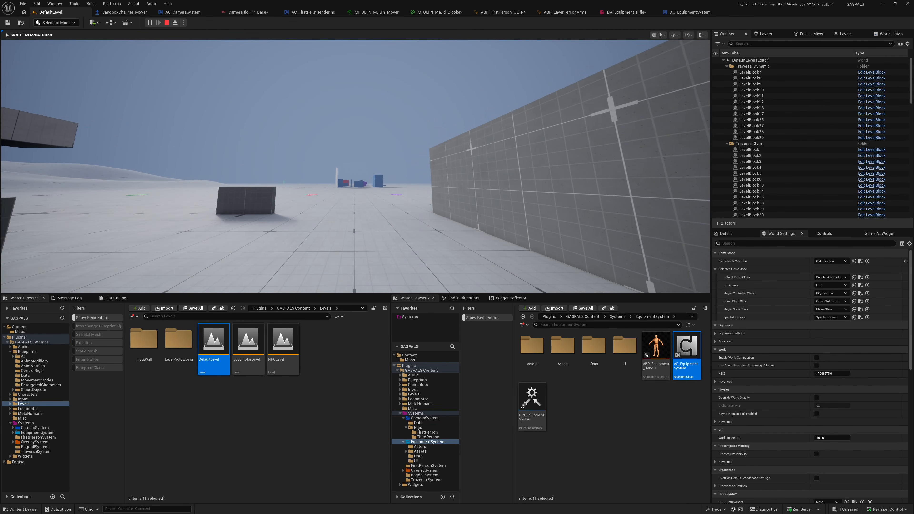
Switch to third person and test running, crouching and aiming the bow in the Close and wider camera styles.
key("w")
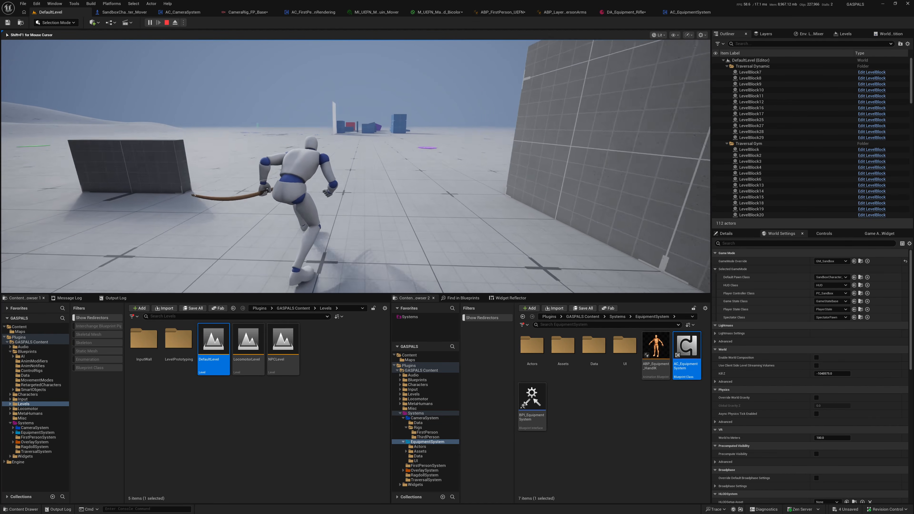
key("w")
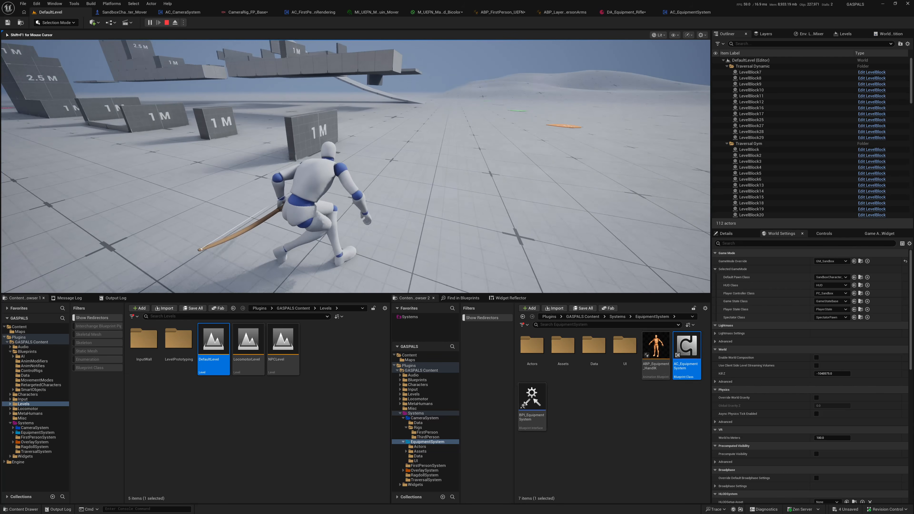
key("w")
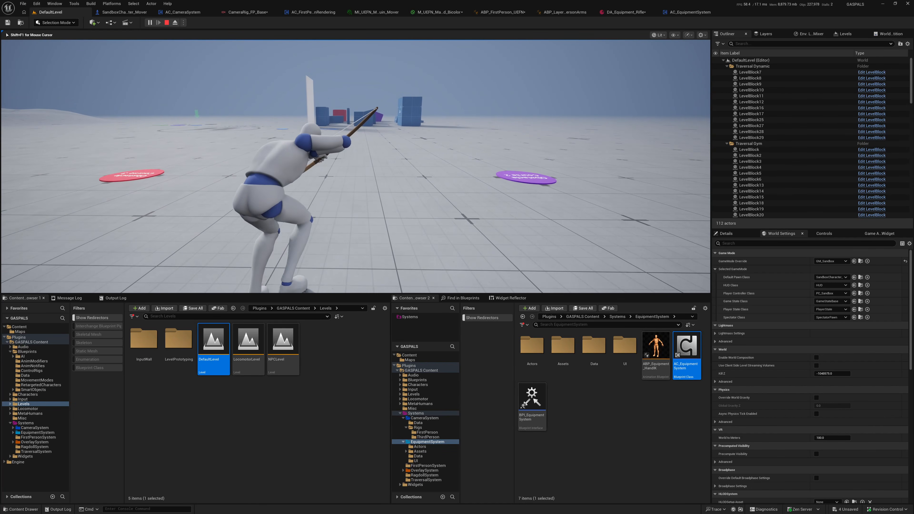
key("v")
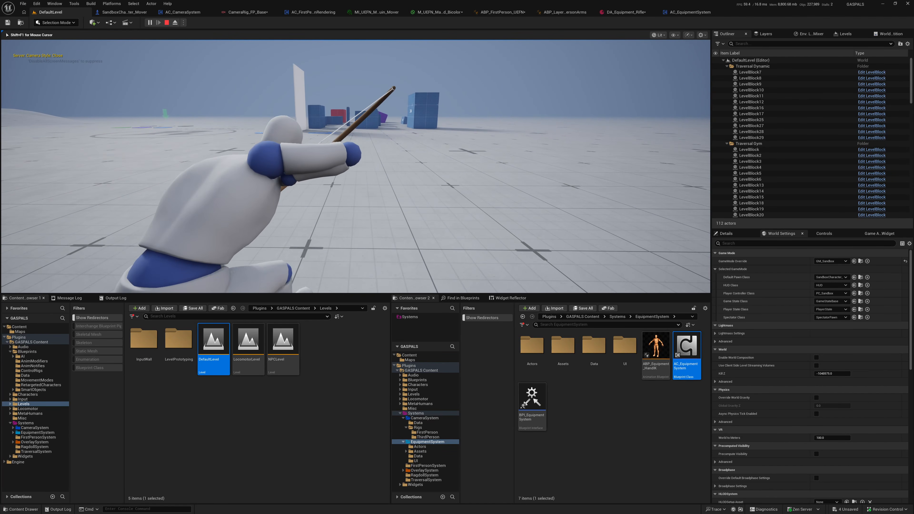
key("v")
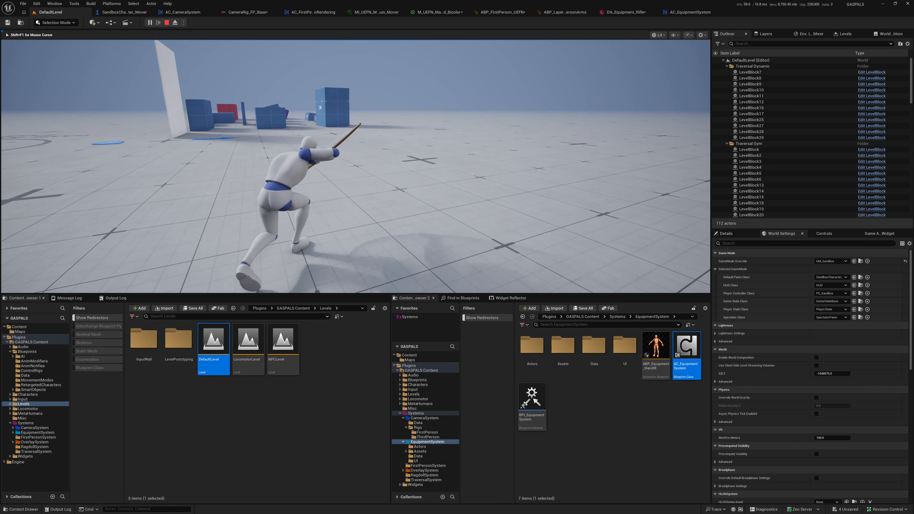
key("w")
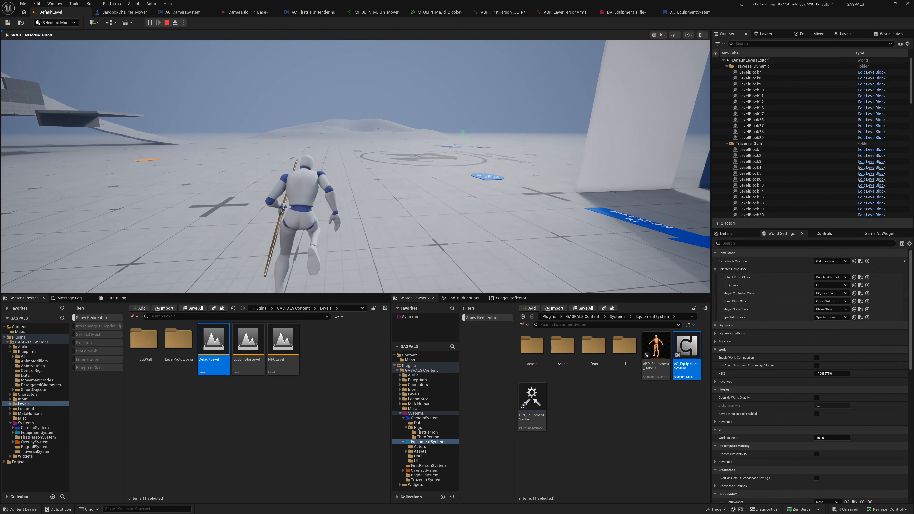
Trigger the character's ragdoll while holding the bow, and check the ragdoll recovery and running in the first-person view.
key("v")
key("v")
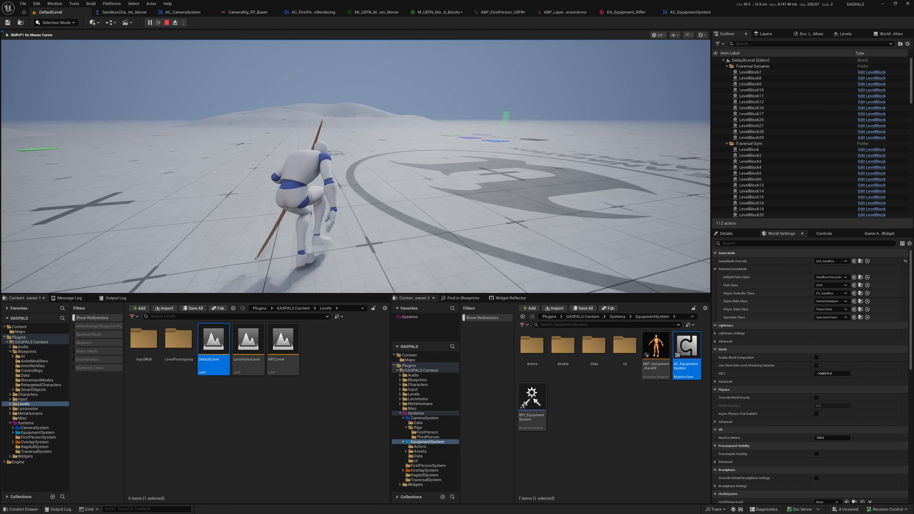
key("v")
key("x")
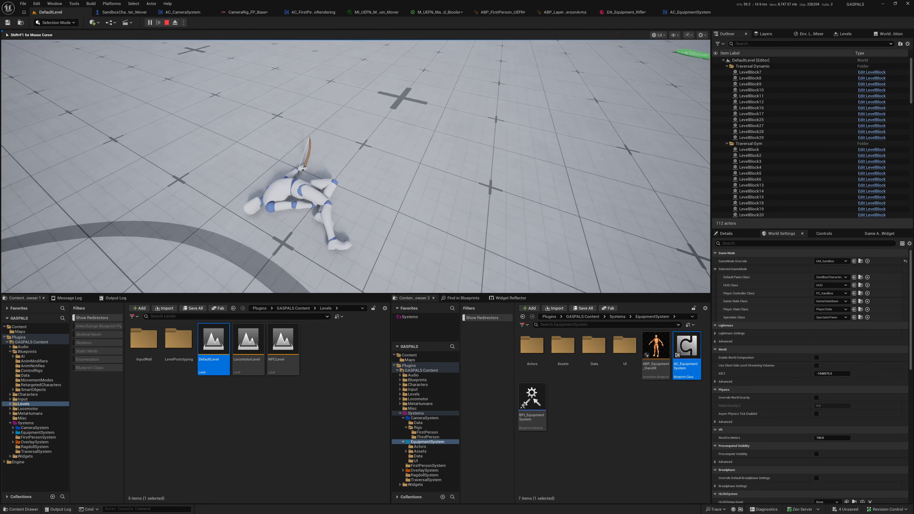
key("v")
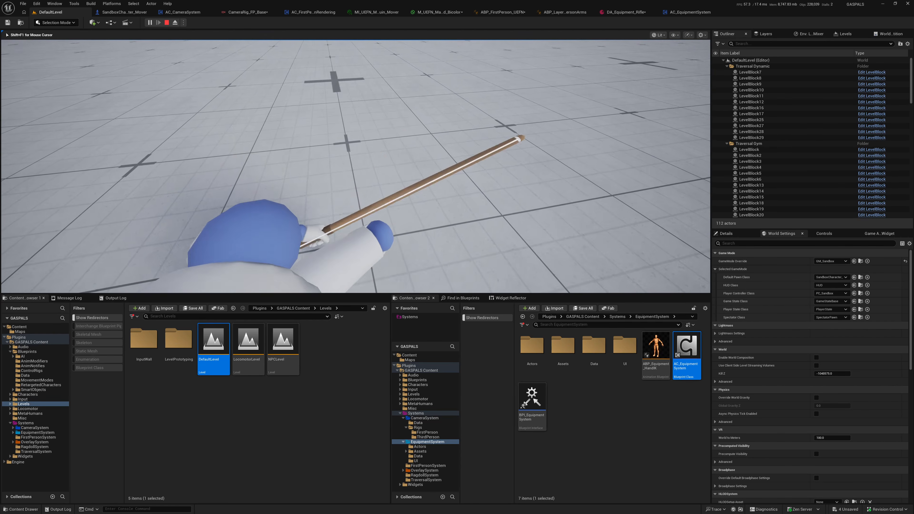
key("w")
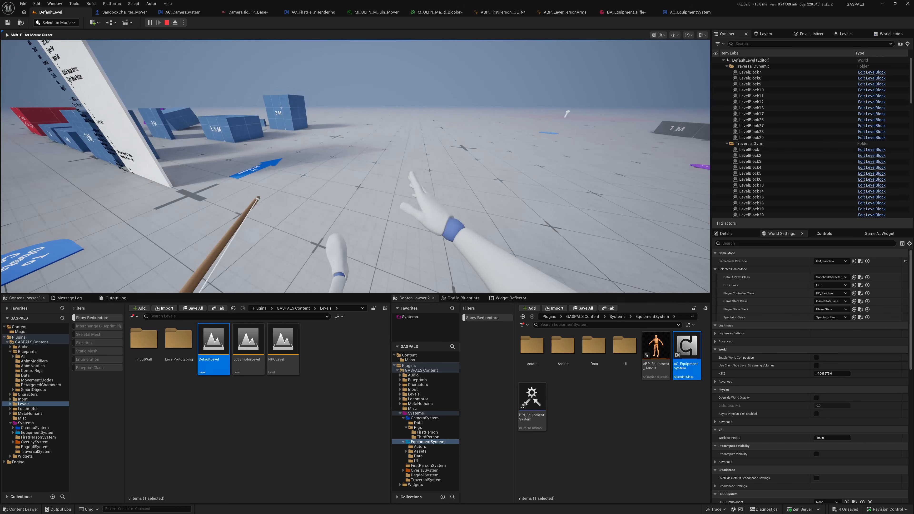
key("w")
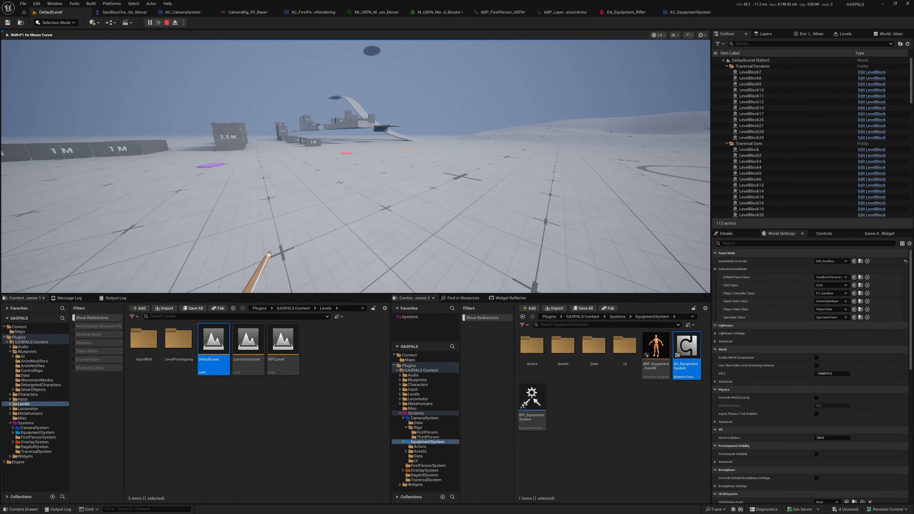
Return to the third-person view and test running with the bow around the Obstacle Course 2 and 3 markers.
key("v")
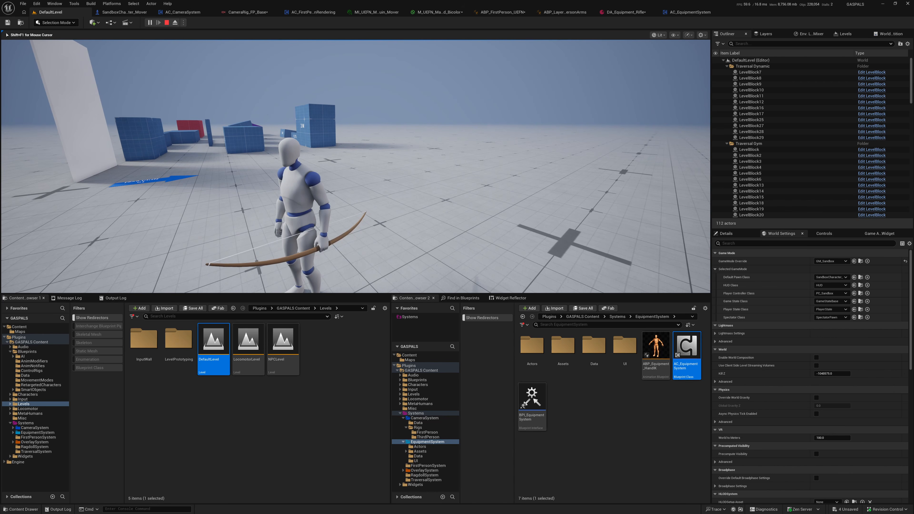
key("c")
key("w")
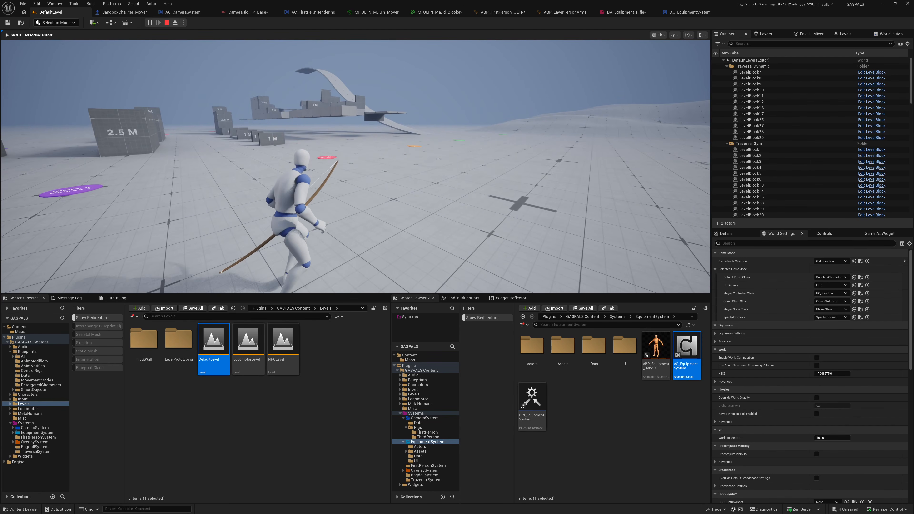
key("w")
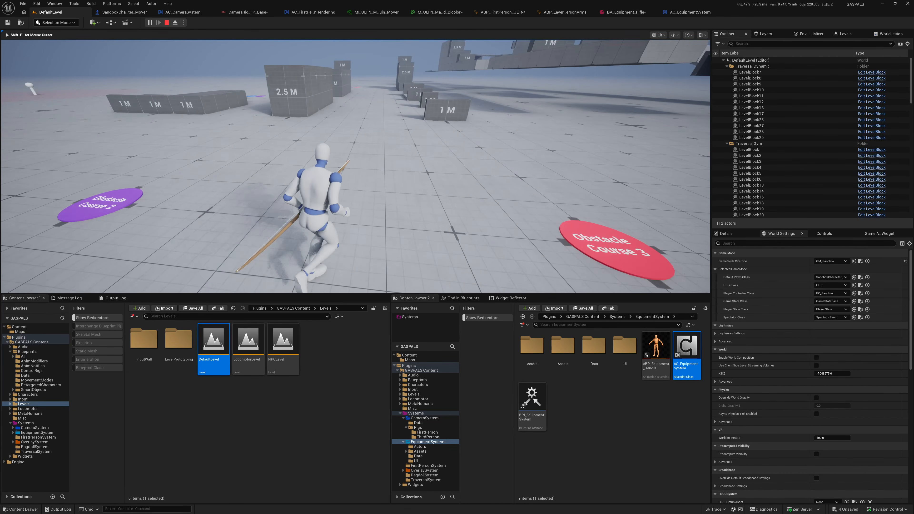
key("w")
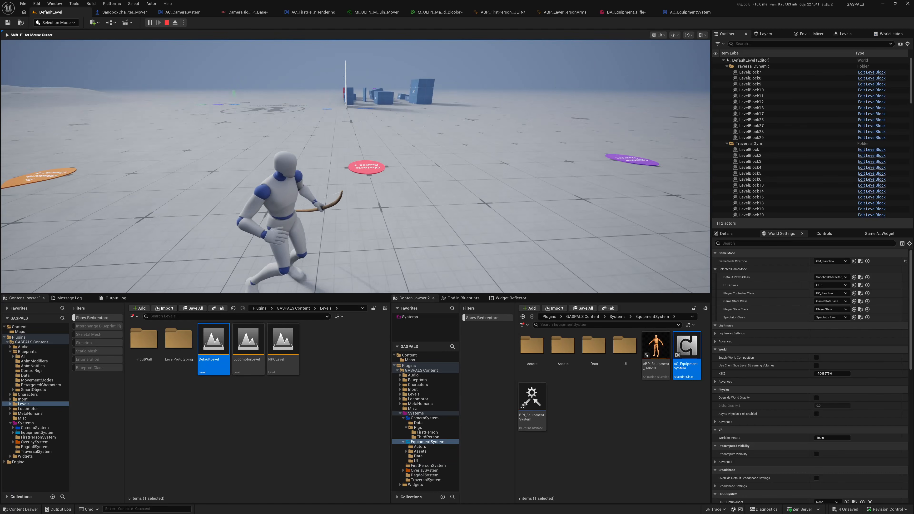
key("w")
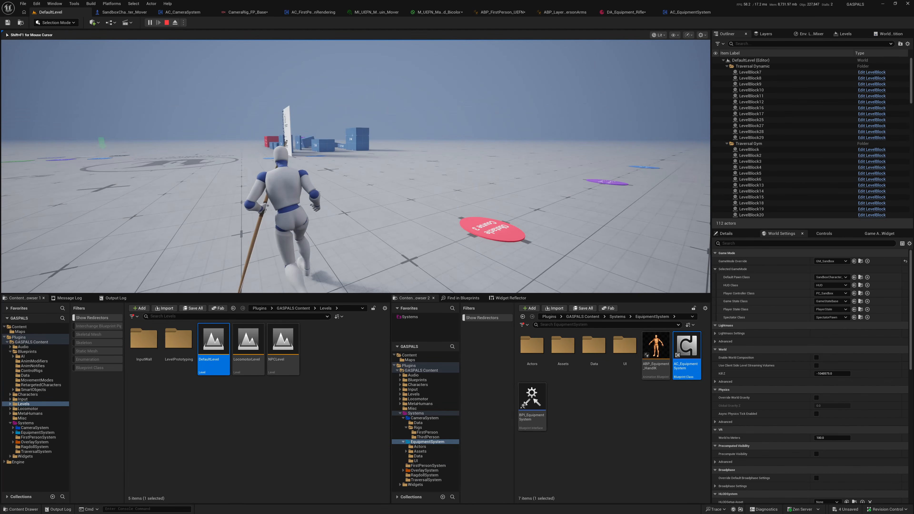